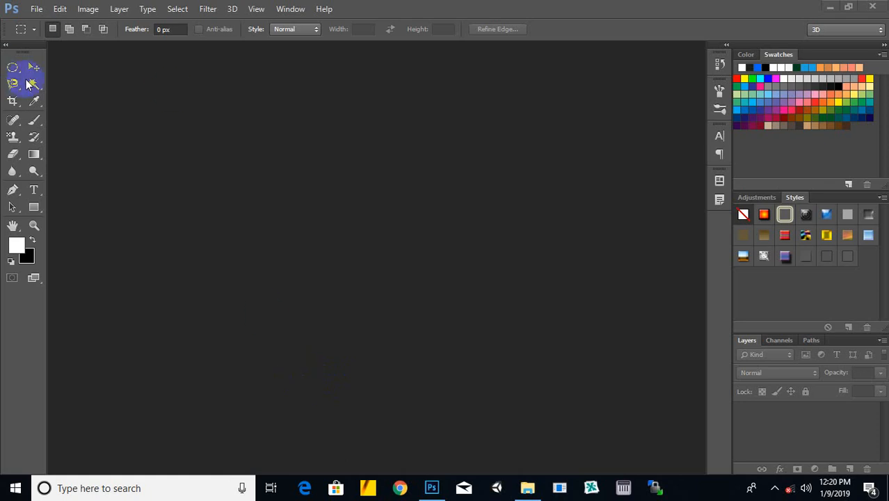
Create a new 500 x 500 pixel document at 300 pixels/inch in RGB Color with a white background.
left_click(36, 9)
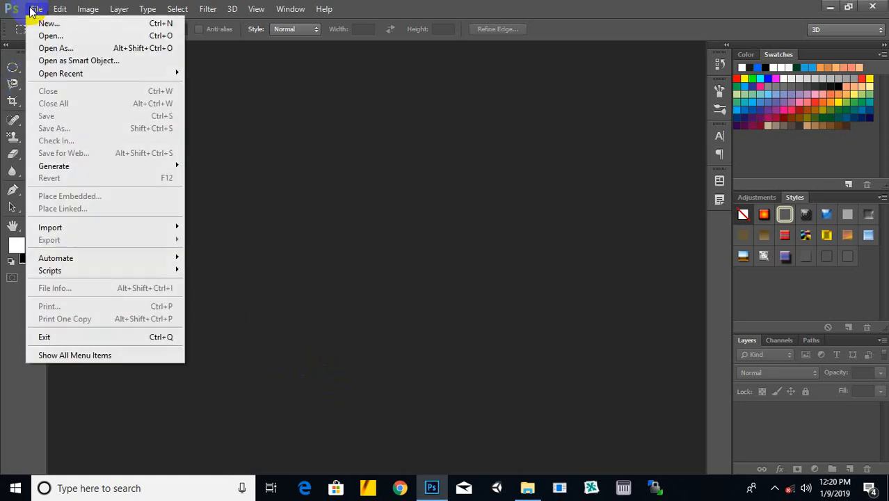
left_click(36, 24)
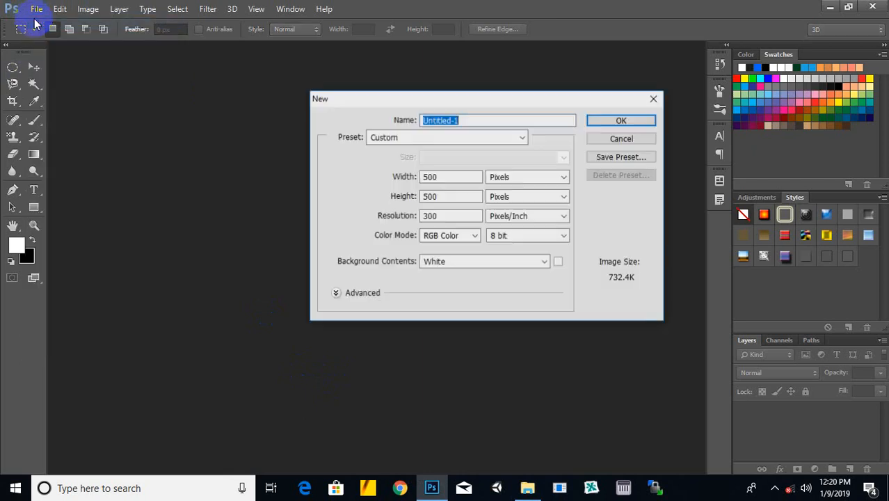
left_click(405, 176)
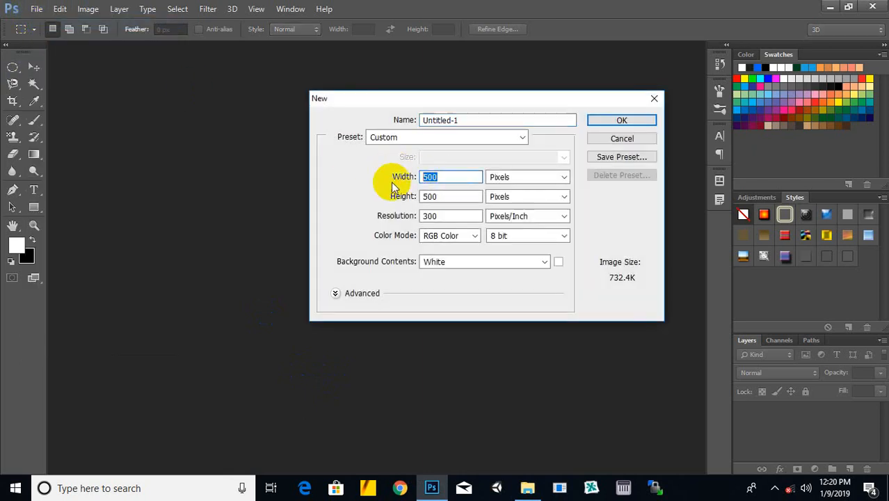
left_click(452, 196)
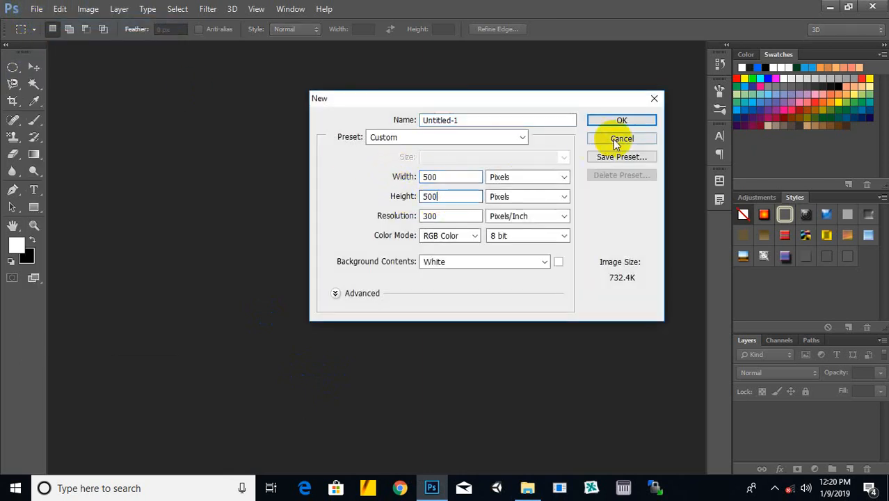
left_click(627, 120)
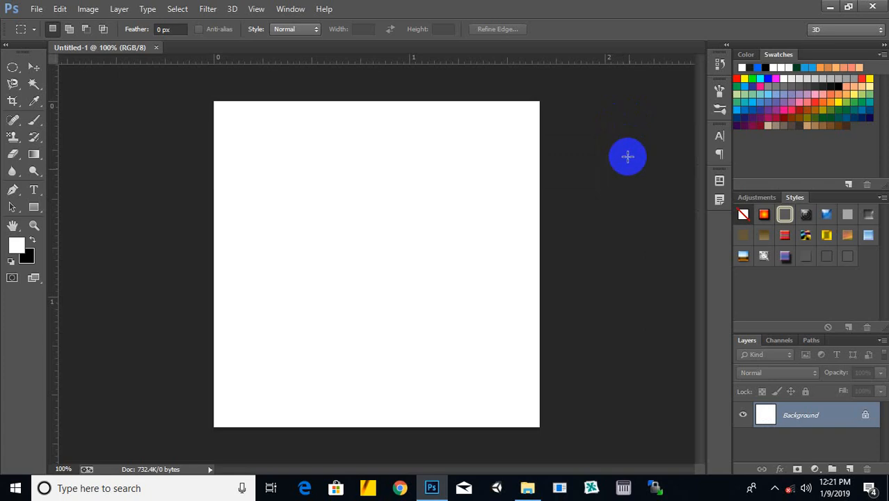
Convert the locked Background into a regular layer named Layer 0.
left_click(819, 425)
double_click(820, 427)
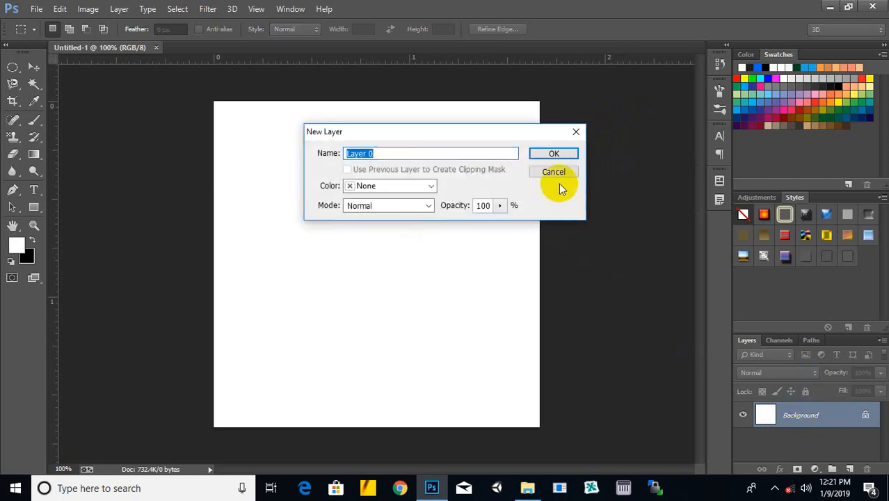
left_click(565, 156)
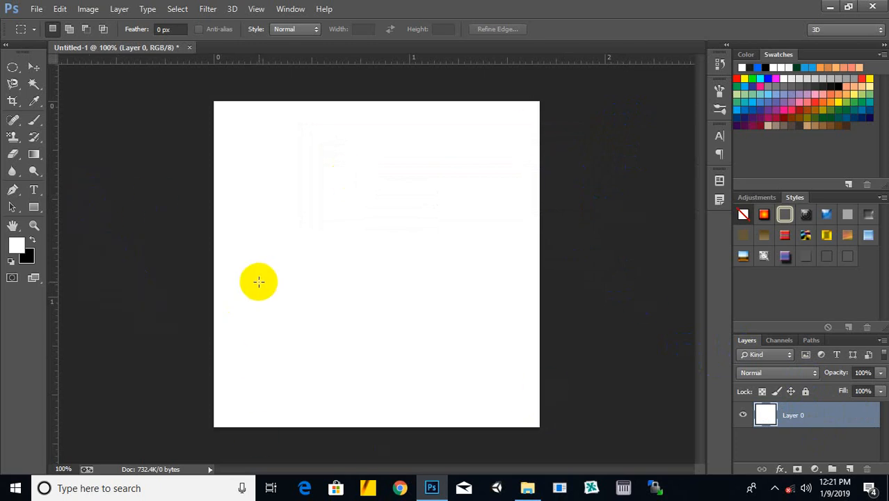
Activate the Move tool and review its tool presets and the Auto-Select group and layer choices.
left_click(34, 67)
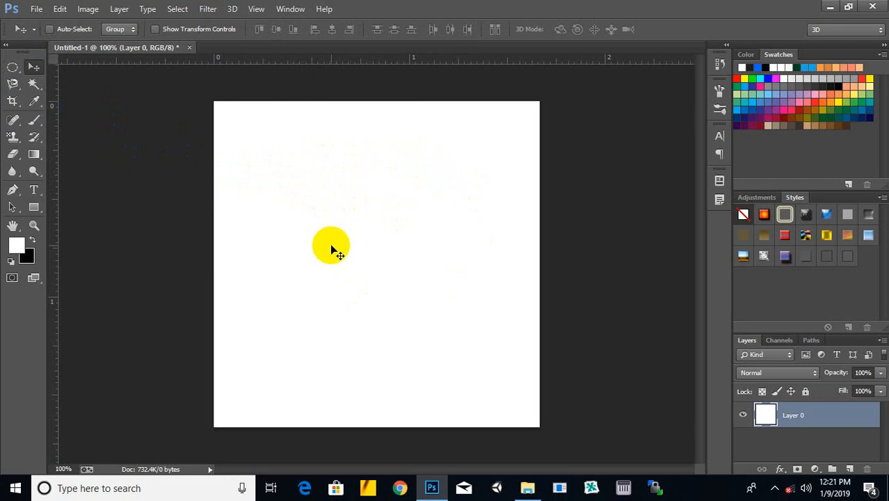
left_click(33, 29)
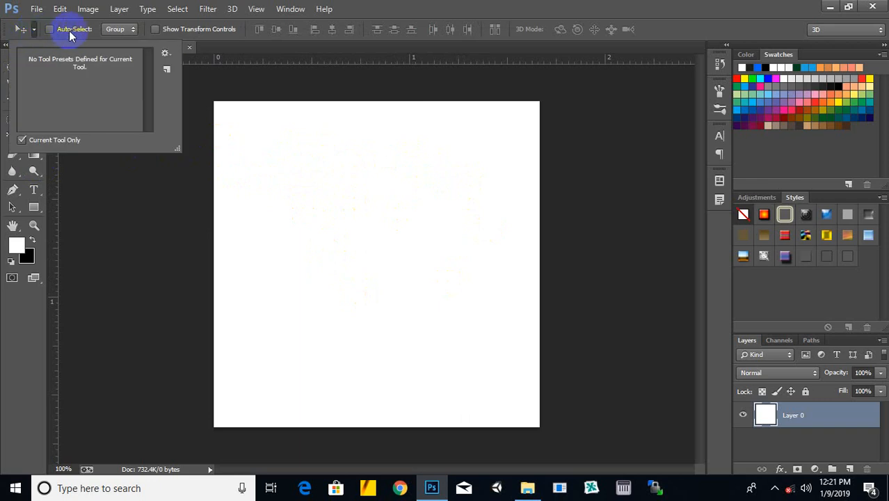
left_click(685, 25)
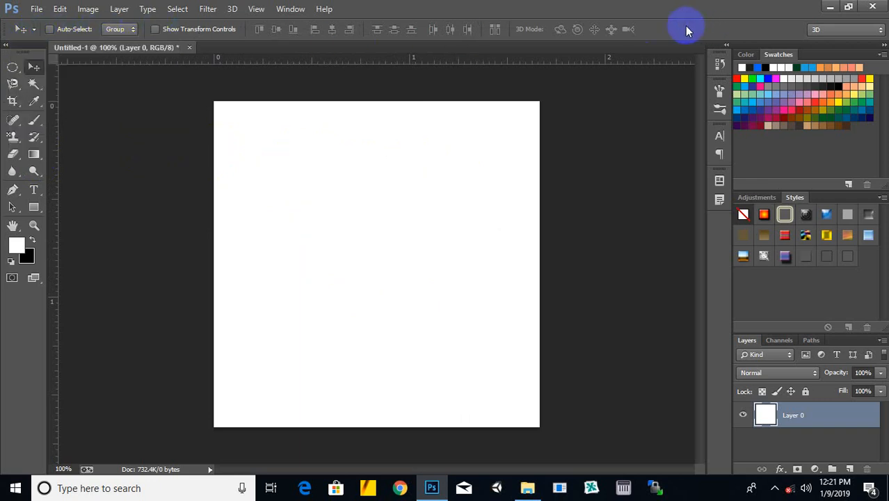
left_click(50, 30)
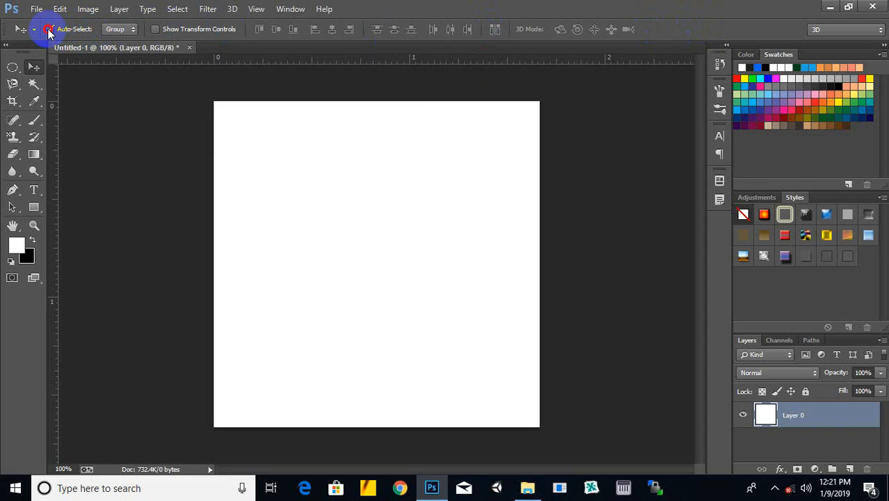
left_click(119, 29)
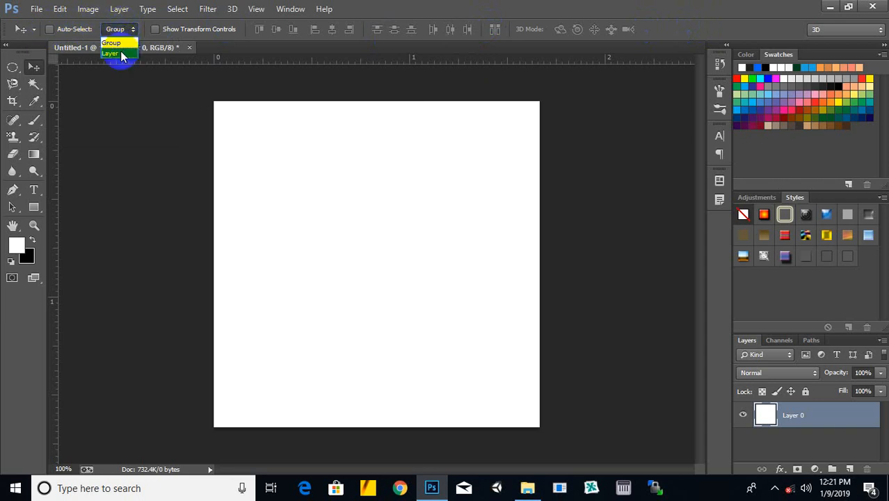
left_click(189, 91)
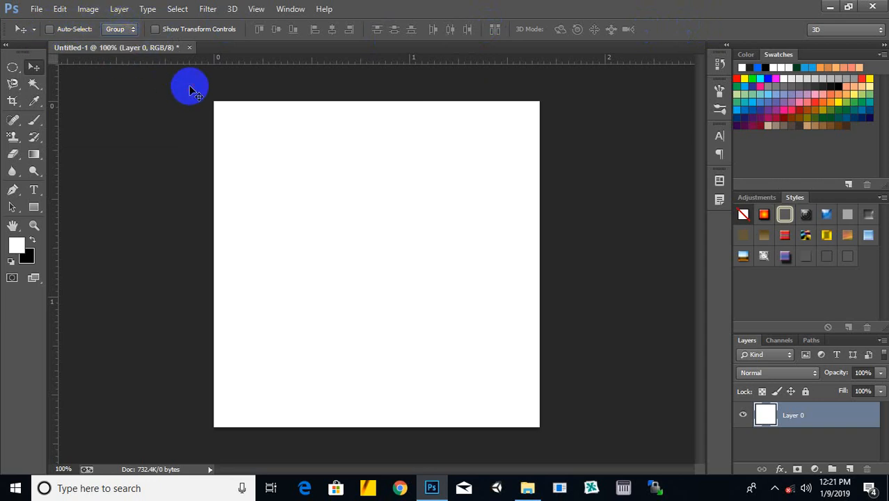
Try rotating Layer 0 about 36 degrees with the transform controls shown, undo the rotation and hide the controls.
left_click(155, 29)
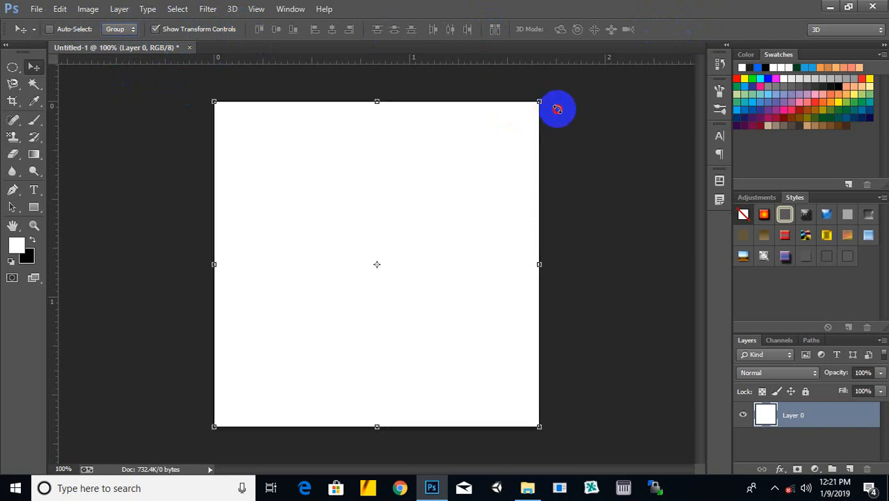
left_click_drag(557, 109, 609, 238)
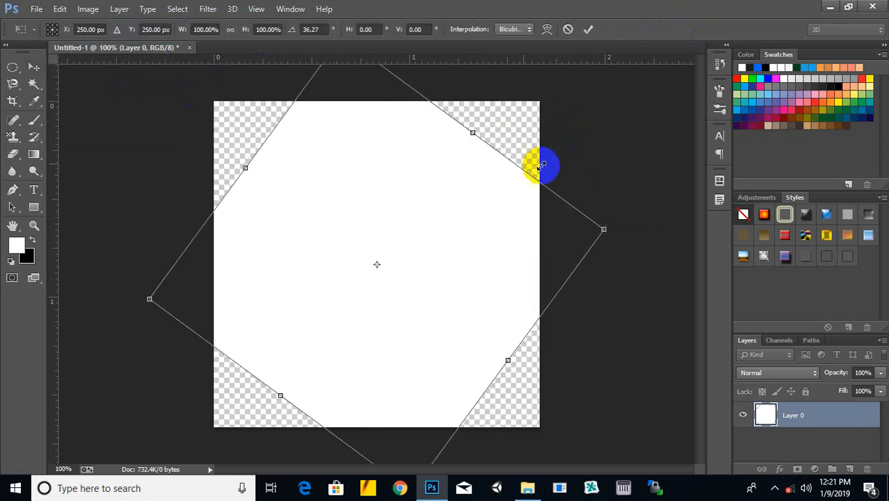
key("Return")
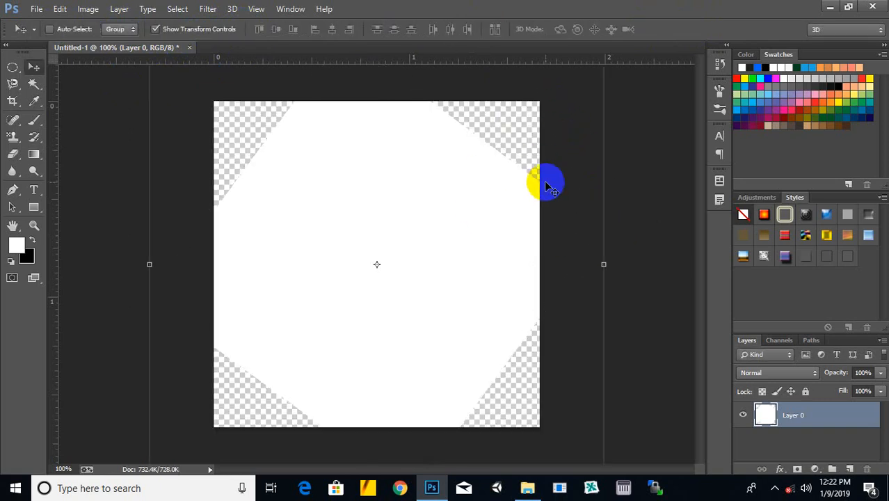
key("ctrl+z")
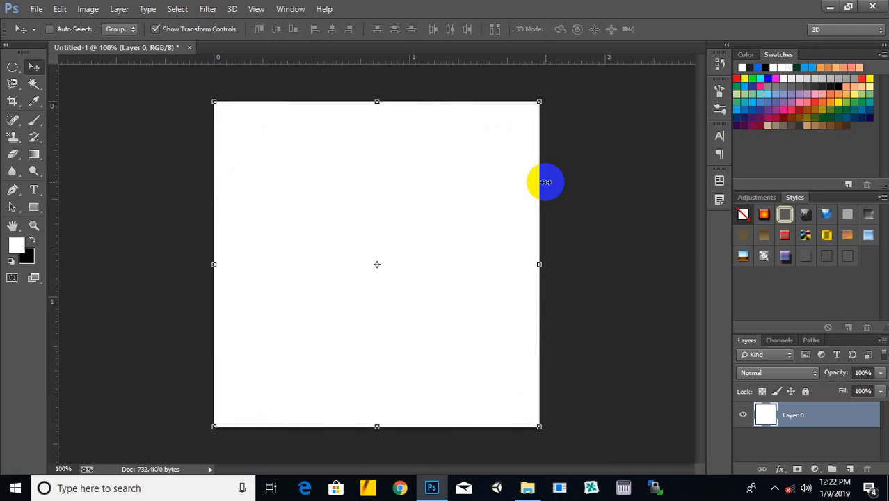
left_click(155, 29)
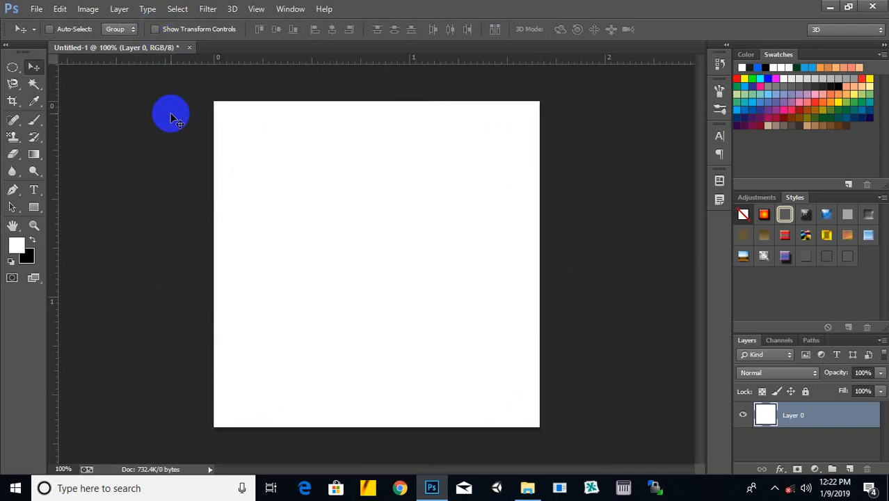
Enter Free Transform on Layer 0 and leave it without making changes.
key("ctrl+t")
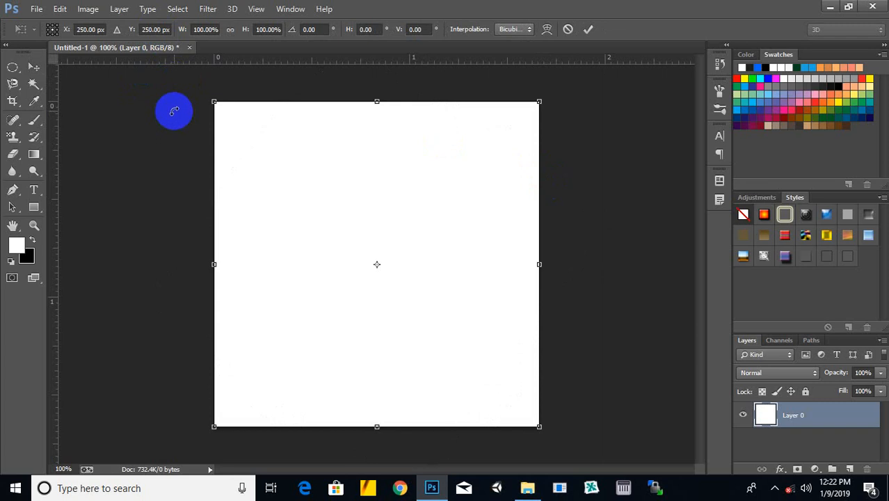
key("Return")
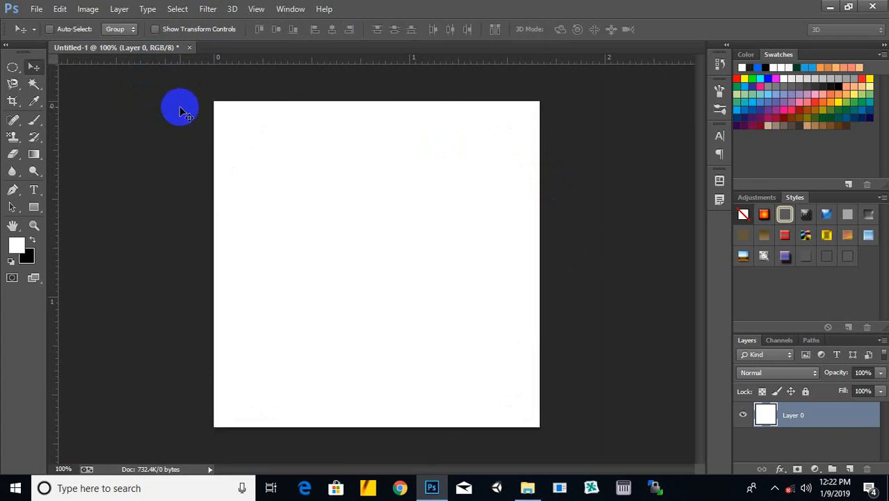
Switch to the Rectangular Marquee Tool and check its tool presets.
left_click(11, 67)
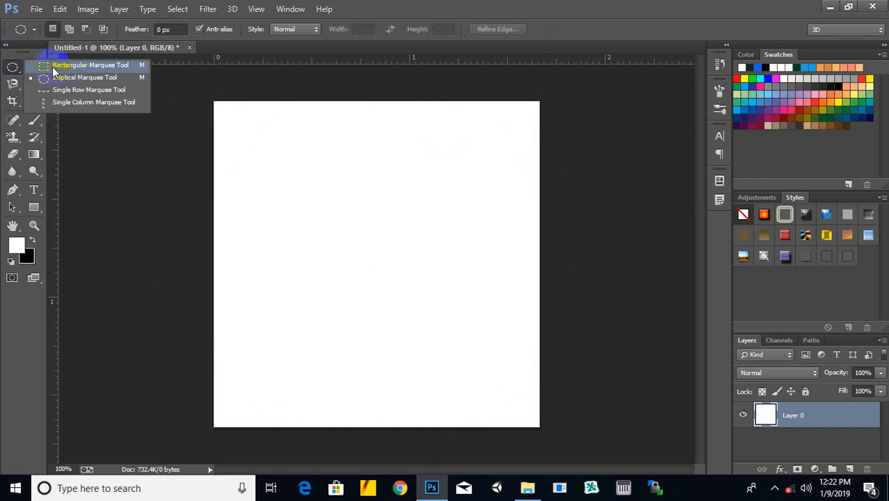
left_click(63, 66)
left_click(11, 72)
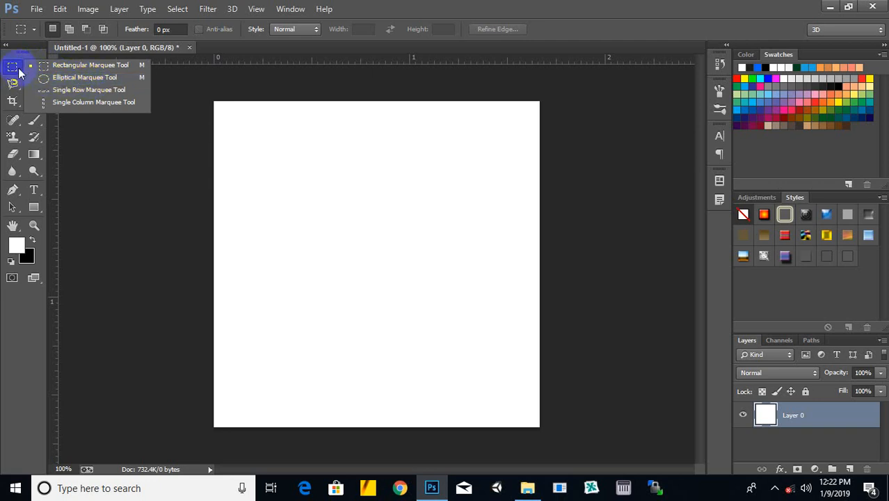
left_click(35, 29)
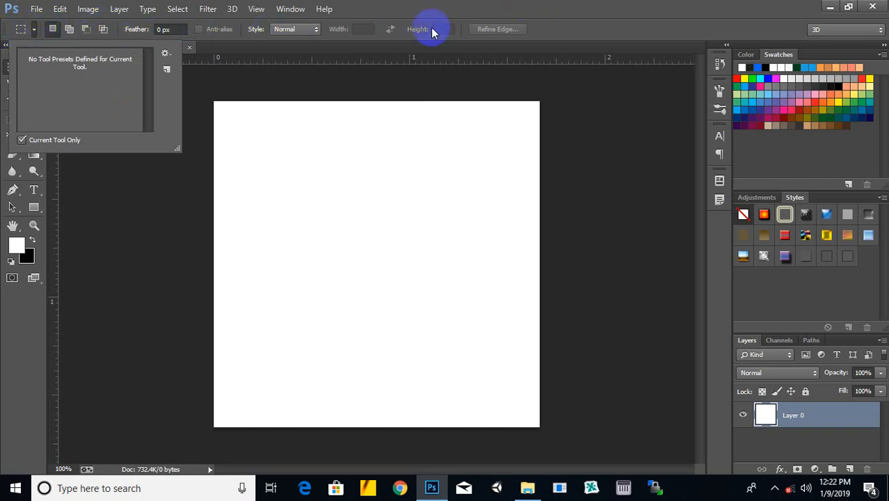
left_click(538, 10)
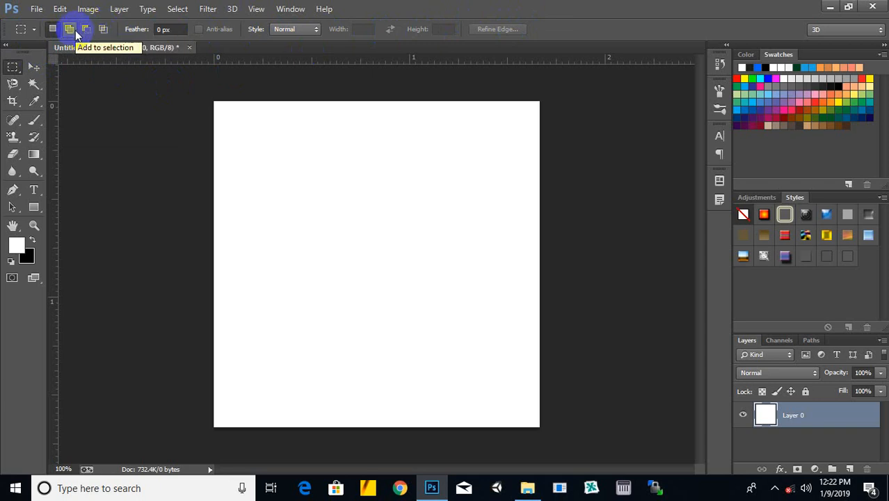
Draw a trial rectangular selection in the canvas's upper middle area and deselect it.
left_click_drag(292, 183, 388, 250)
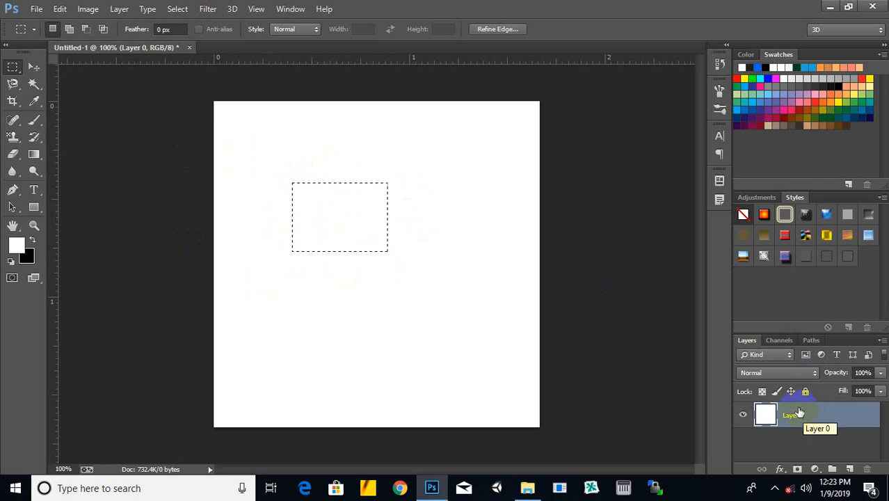
key("ctrl+d")
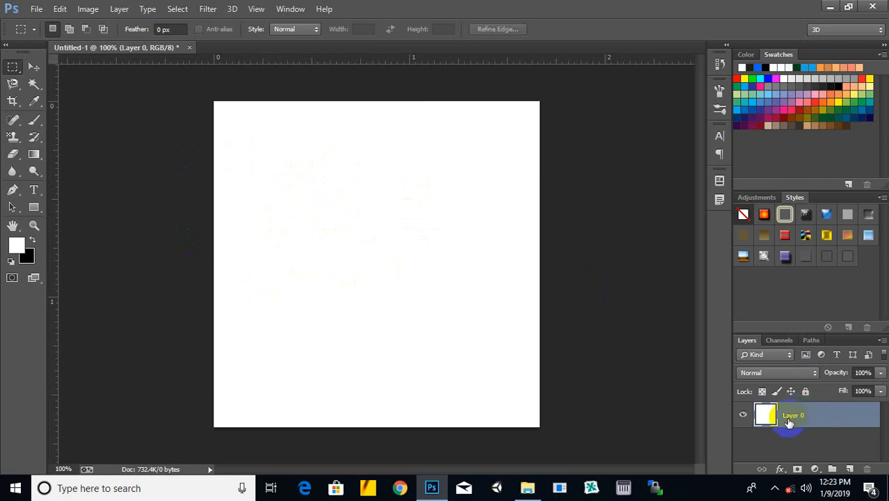
Add a new layer and fill a rectangular selection in the canvas's upper-left area with pink, leaving nothing selected.
left_click(850, 468)
left_click_drag(261, 185, 365, 258)
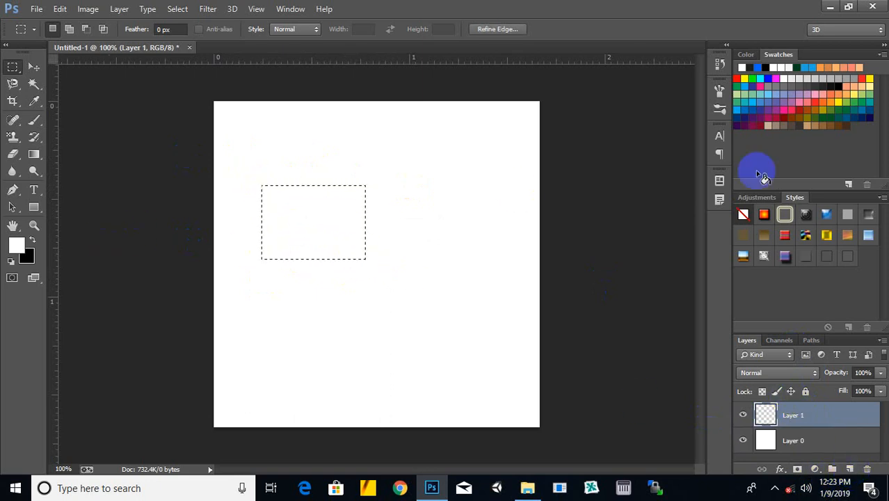
left_click(787, 111)
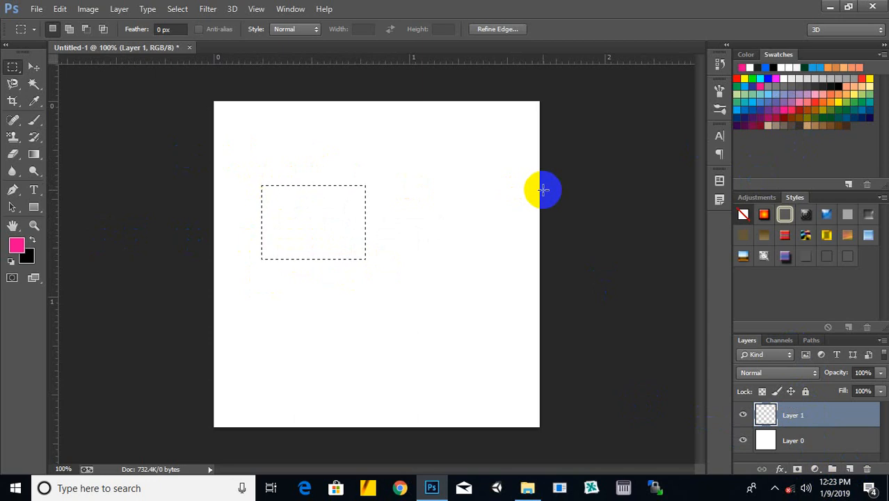
key("alt+BackSpace")
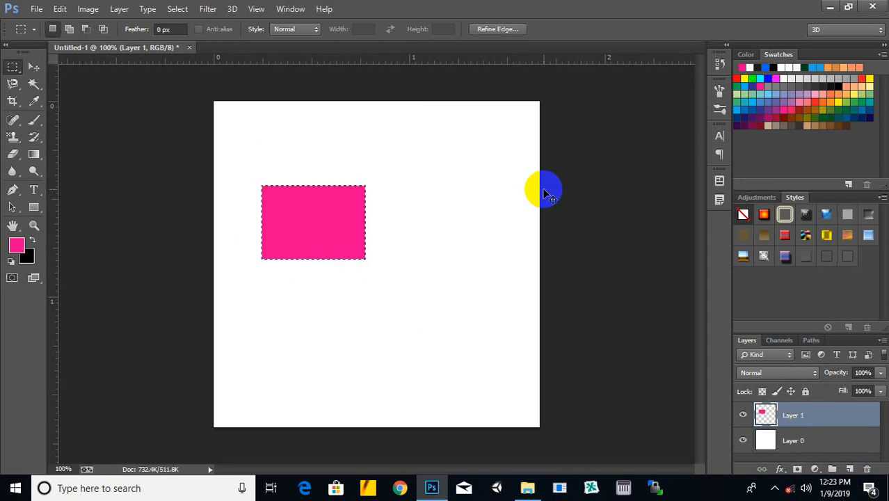
key("ctrl+d")
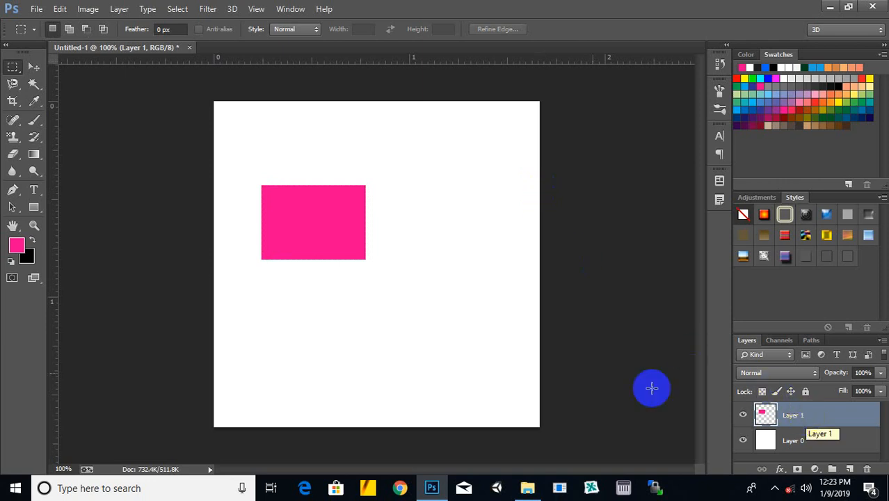
On another new layer, fill a rectangular selection overlapping the pink rectangle's lower-right corner with blue-violet, and deselect.
left_click(852, 469)
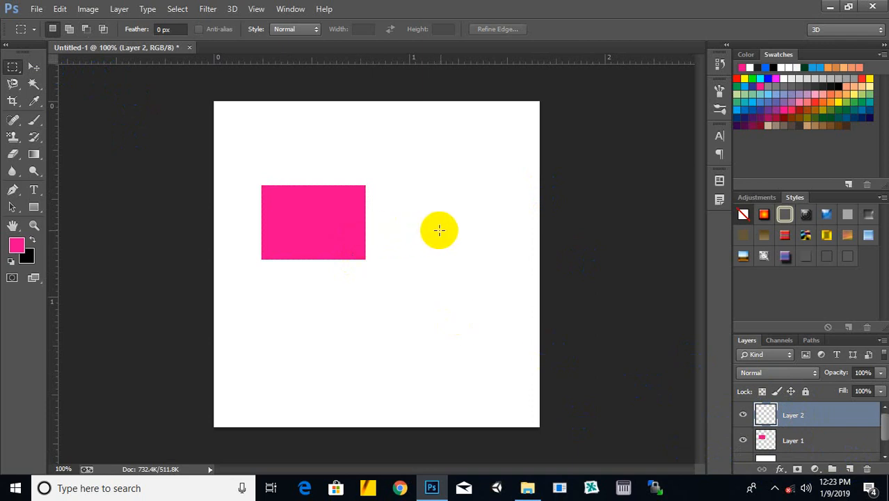
left_click_drag(443, 211, 317, 290)
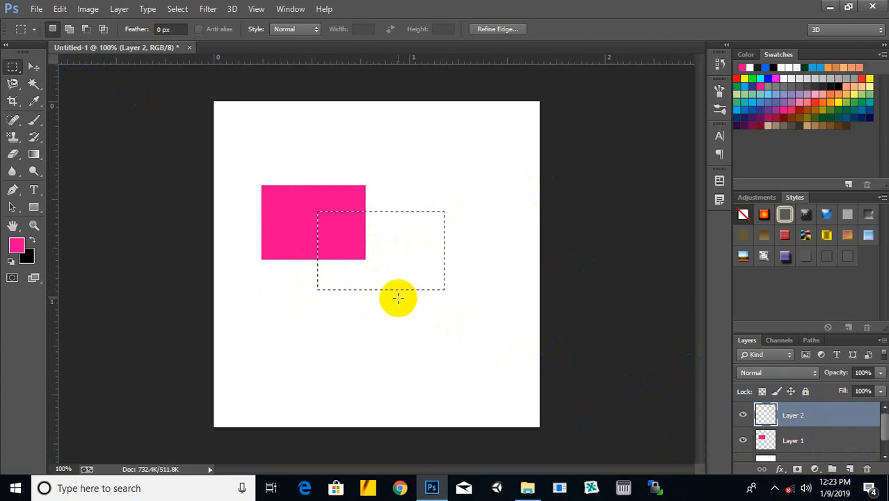
left_click(778, 109)
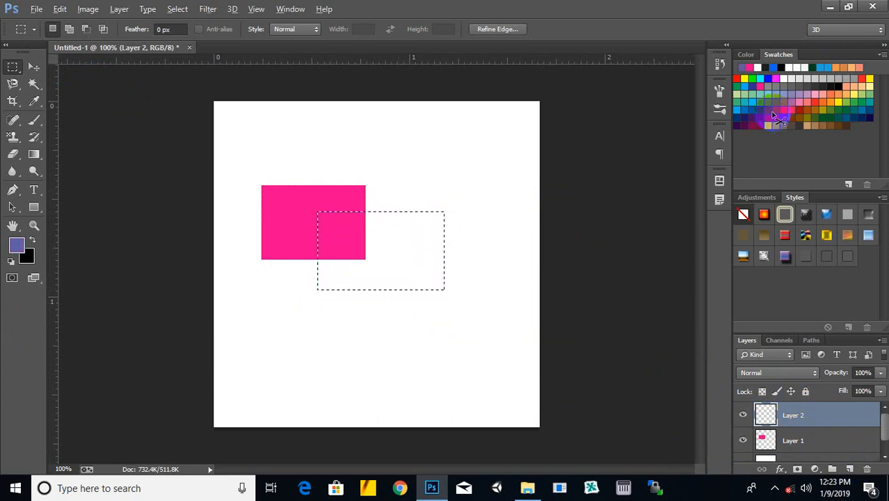
key("alt+BackSpace")
key("ctrl+d")
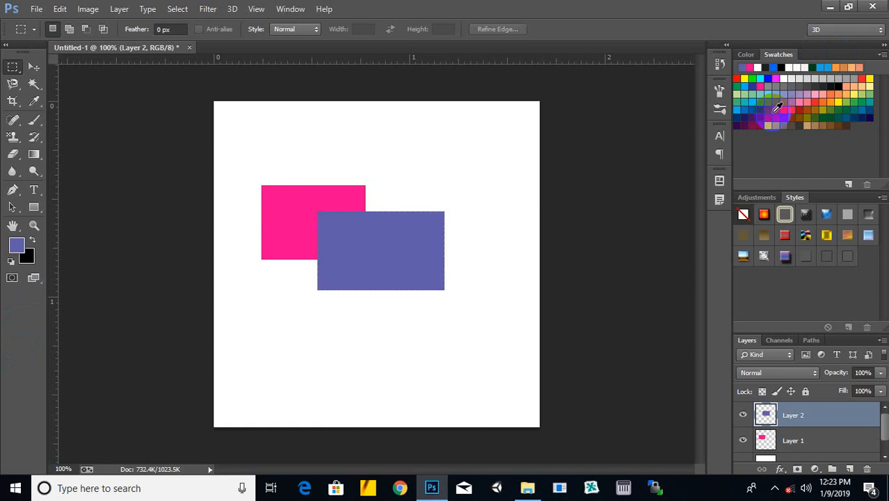
left_click(797, 416)
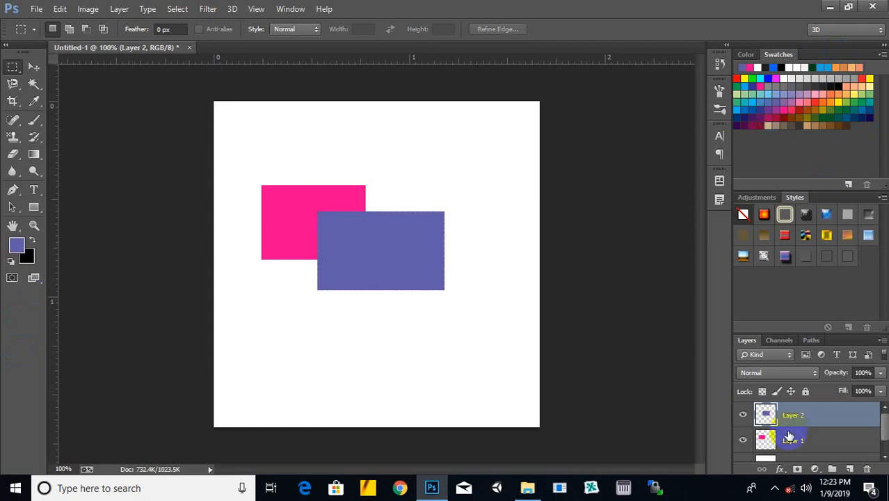
Move the pink and blue-violet rectangle layers together slightly up and to the right, and delete both layers.
left_click(800, 441, "shift")
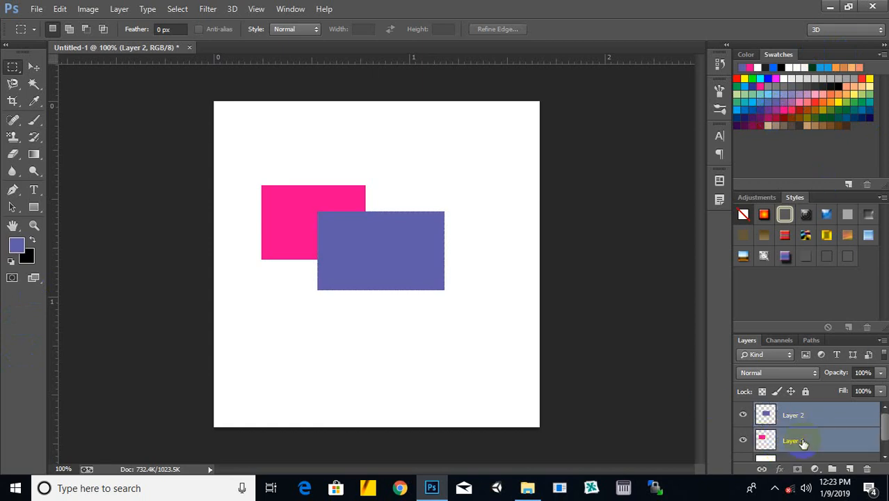
left_click(70, 29)
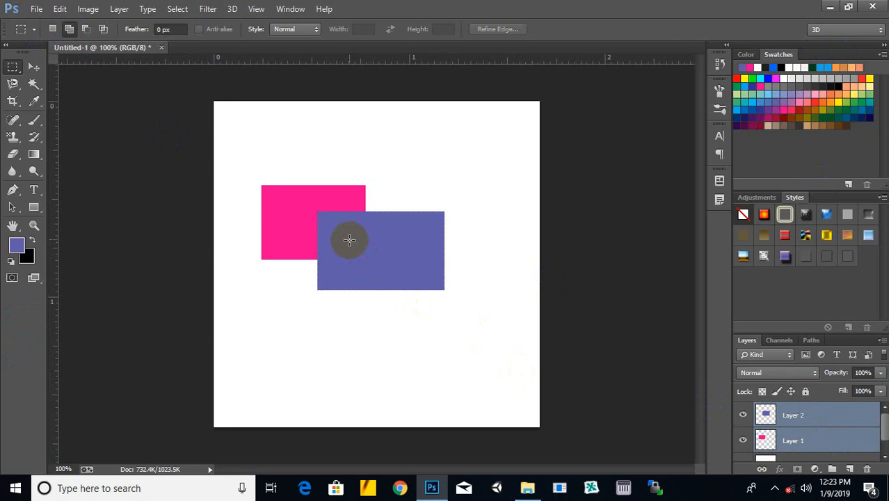
left_click(34, 67)
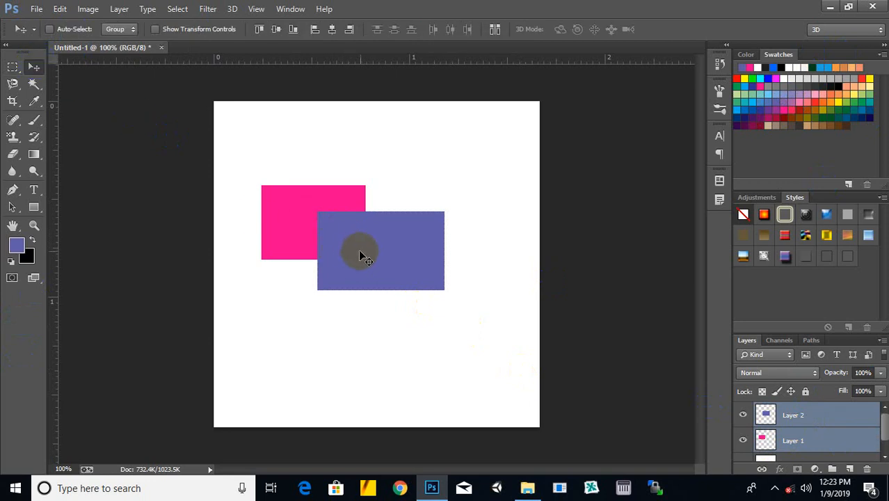
left_click_drag(360, 251, 369, 236)
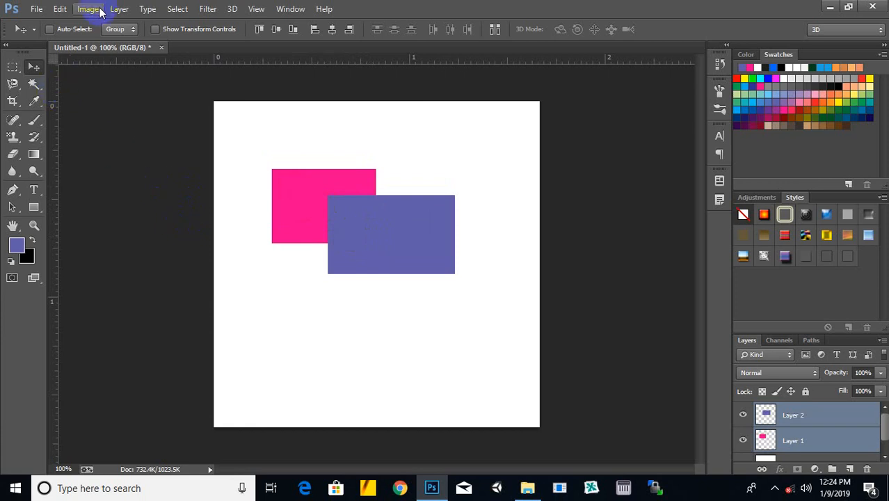
key("Delete")
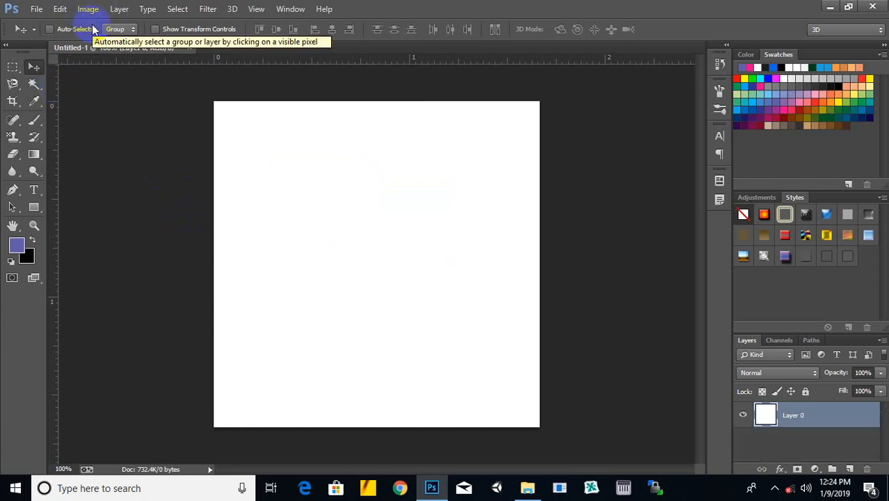
Look through the marquee and shape tool variants, and dismiss the Create Rectangle dialog without making a shape.
left_click(10, 71)
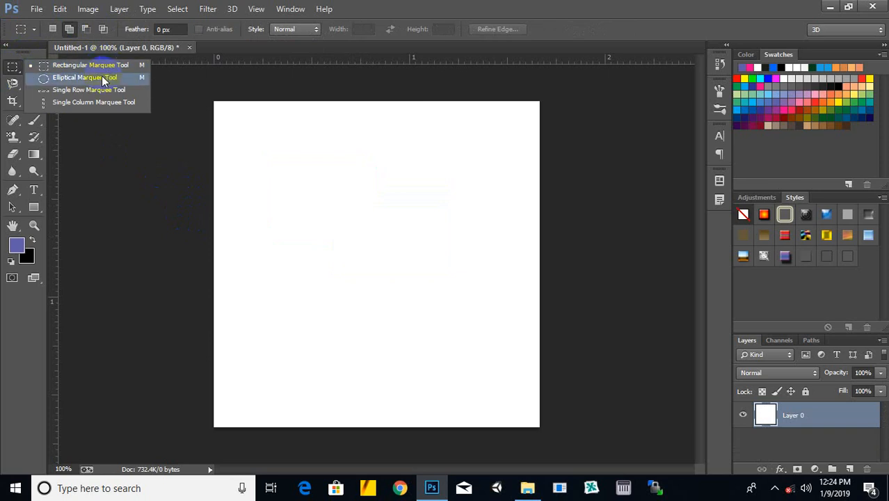
left_click(91, 213)
left_click(34, 206)
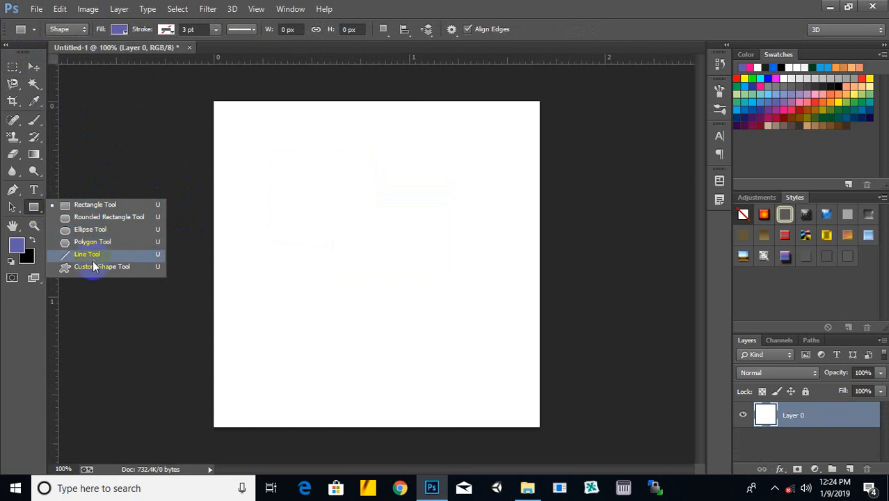
left_click(101, 205)
left_click(99, 105)
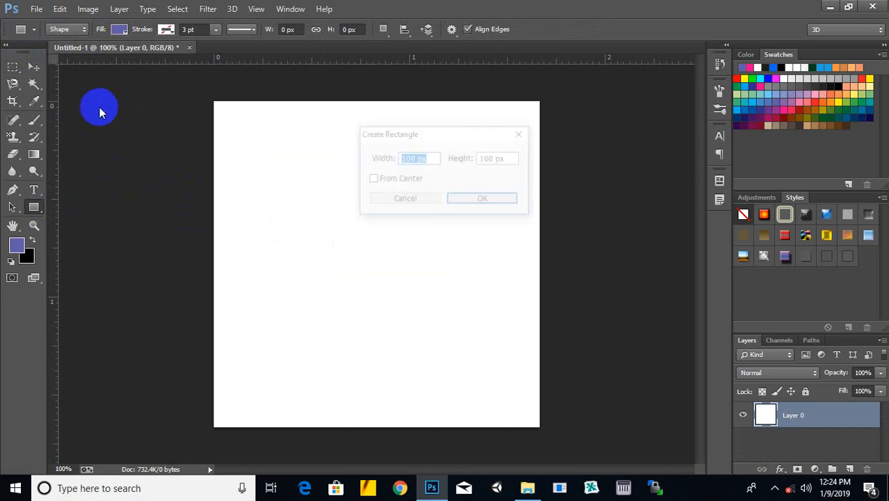
left_click(522, 133)
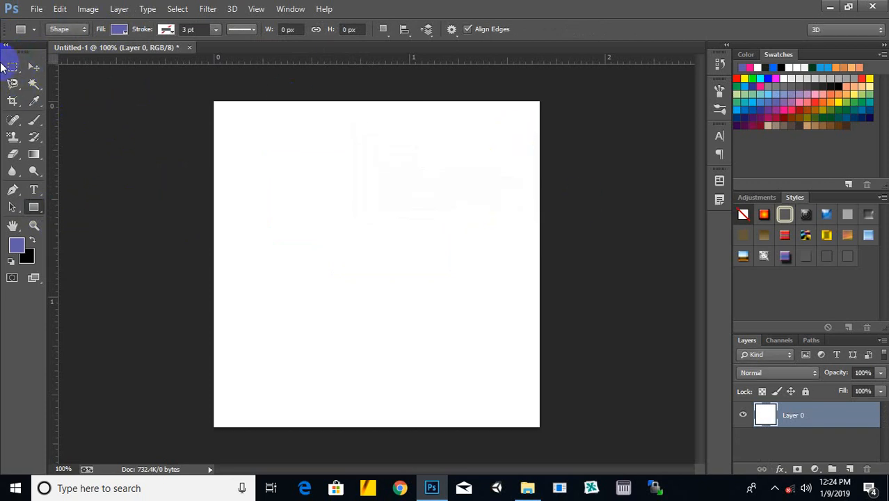
Switch to the Magic Wand Tool, select the white canvas area as a trial, and deselect it.
left_click(35, 84)
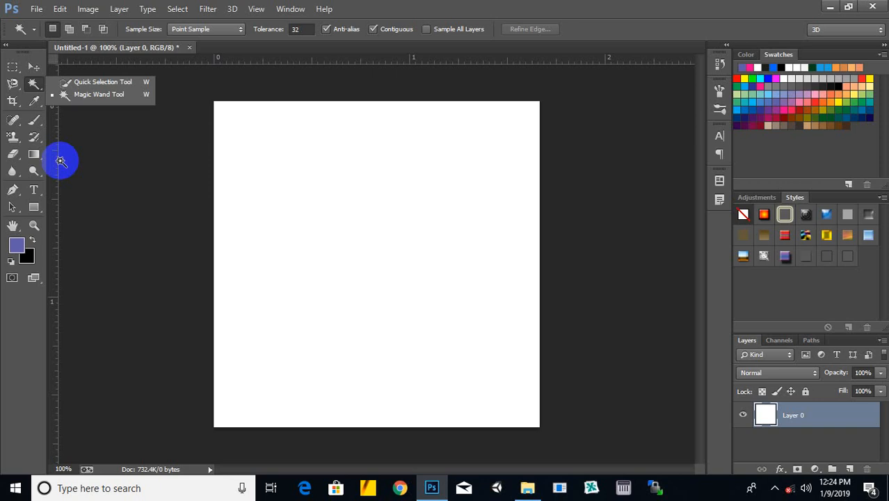
left_click(32, 66)
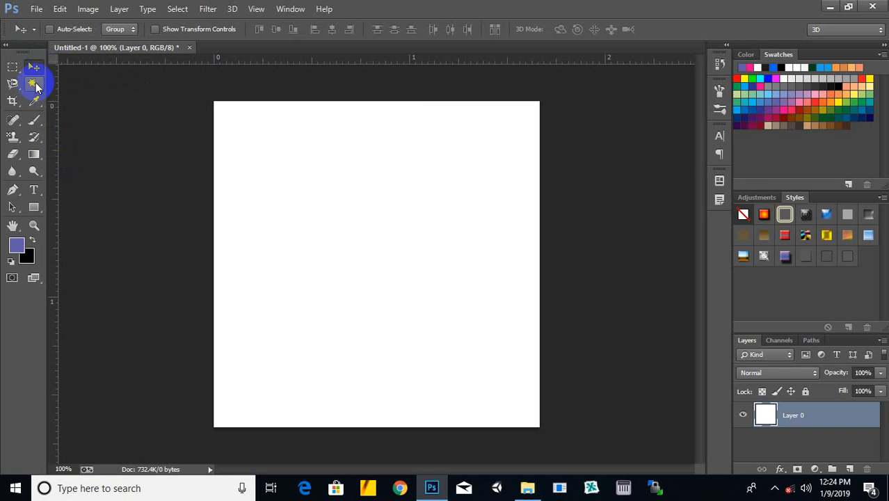
left_click(36, 86)
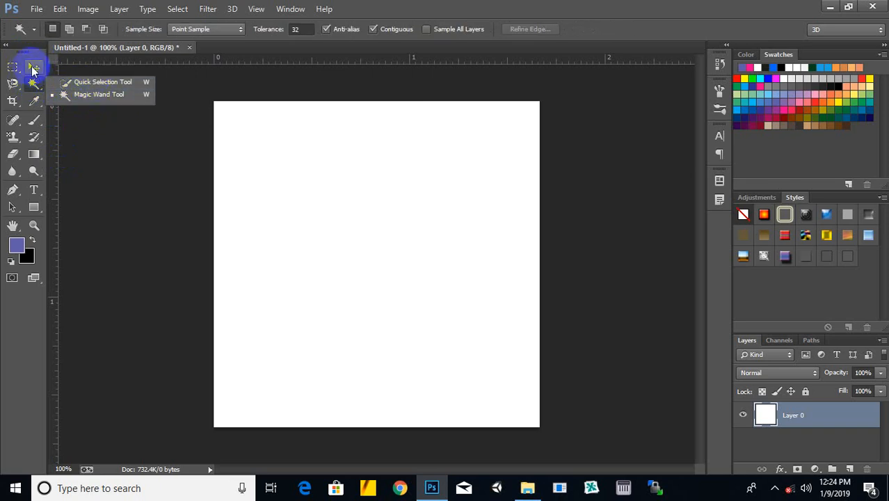
left_click(32, 67)
left_click(34, 84)
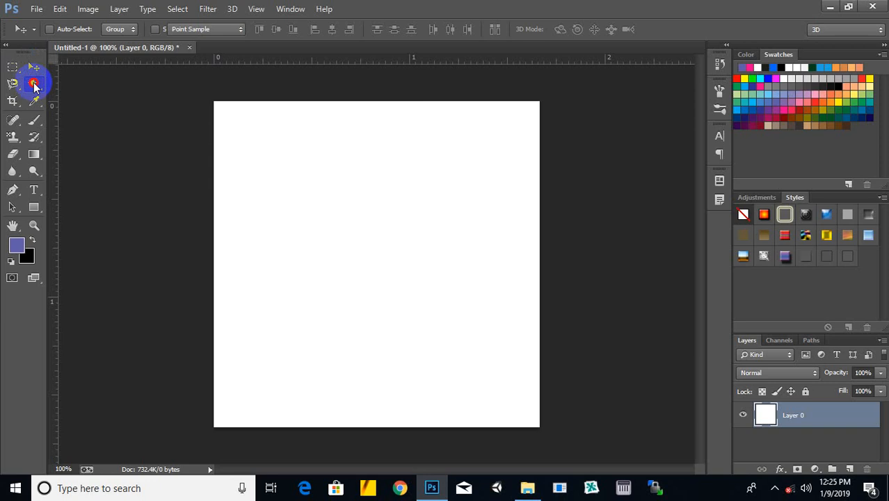
left_click(81, 101)
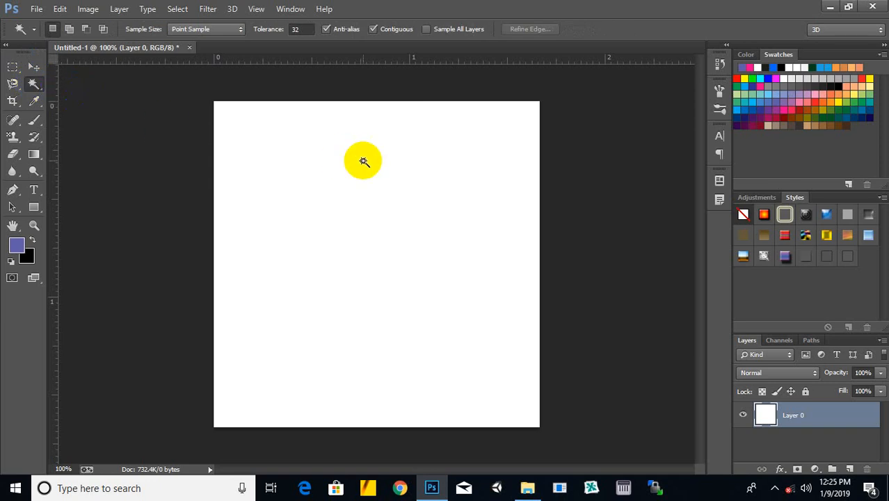
left_click(363, 161)
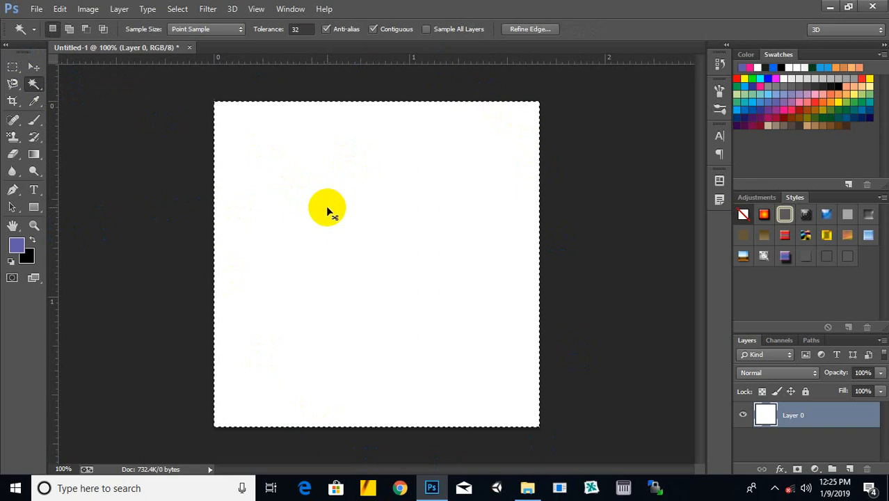
key("ctrl+d")
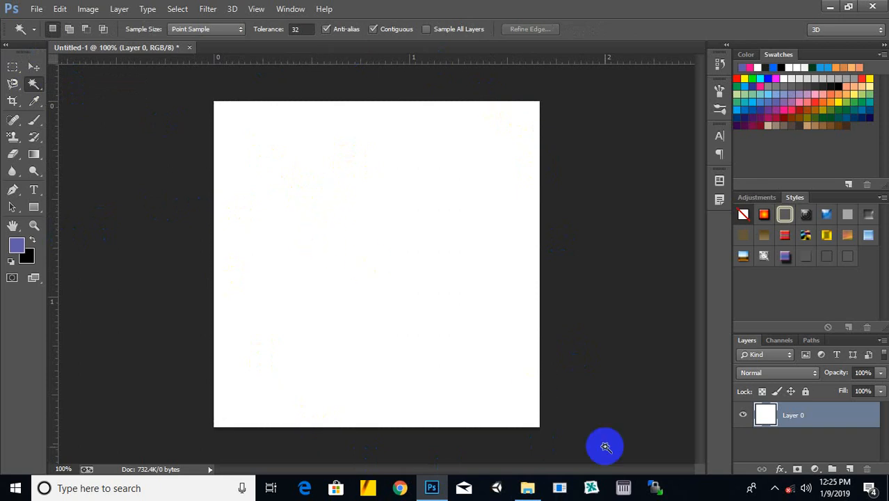
Open the soldier photo tumblr_m77i4z02Ol1qze1fwo1_500.jpg from File Explorer and convert its background into an editable layer.
left_click(527, 487)
left_click_drag(426, 229, 226, 52)
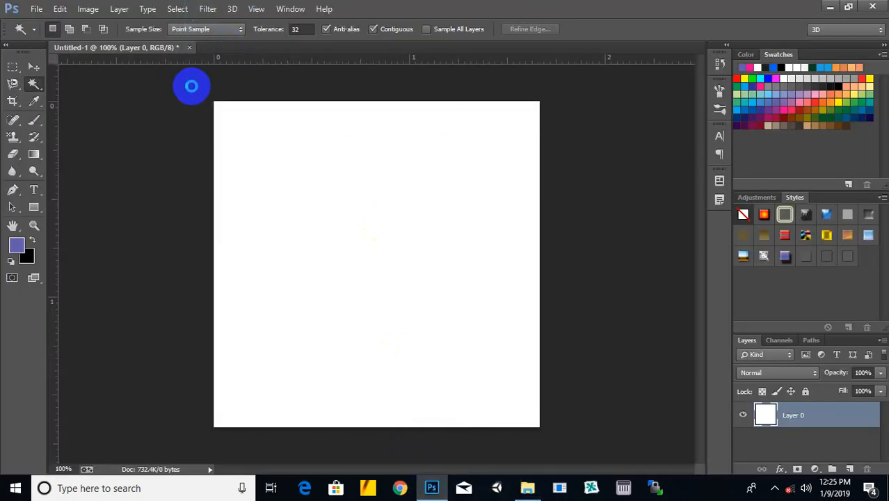
double_click(797, 415)
left_click(569, 170)
Remove the pale background areas on both sides of the seated soldier using Magic Wand selections.
left_click(291, 224)
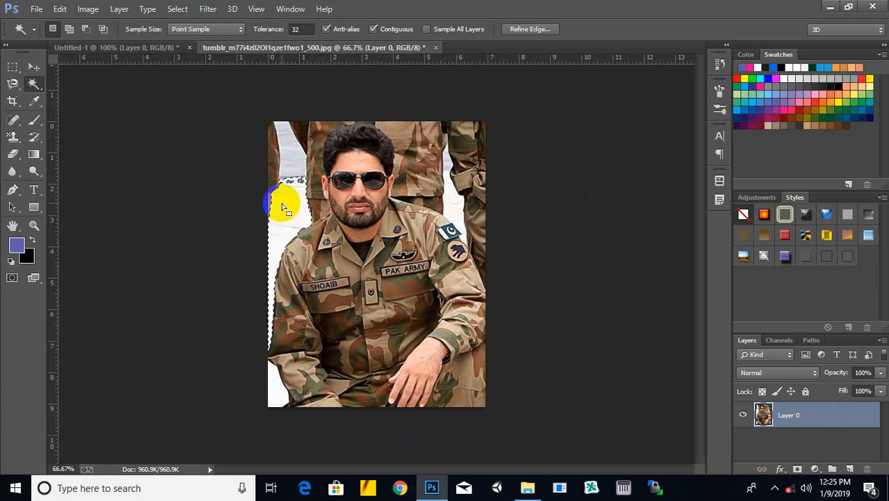
key("Delete")
left_click(286, 157)
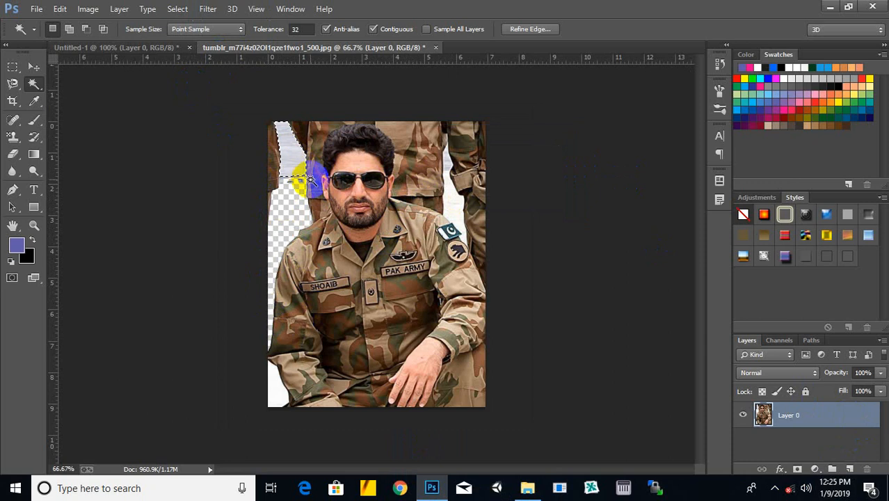
key("Delete")
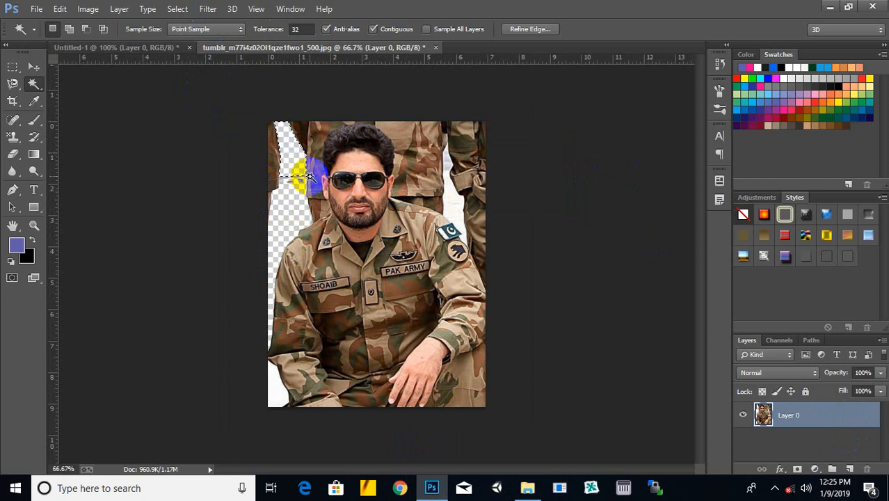
left_click(455, 214)
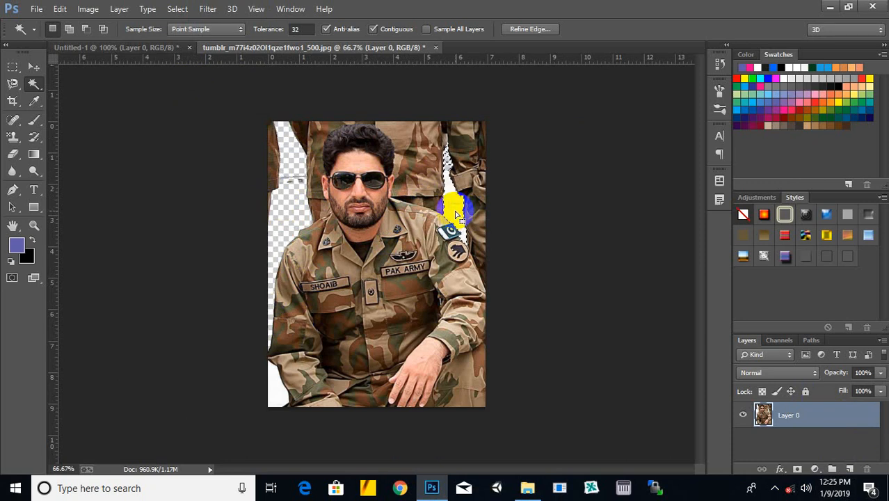
key("Delete")
Try to erase the camouflage uniform behind the soldier's head, patch by patch, with Magic Wand selections.
left_click(426, 187)
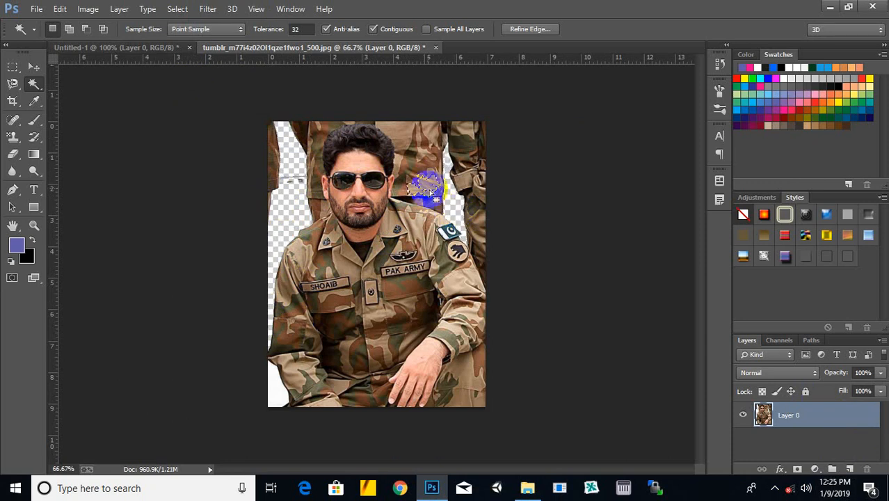
key("Delete")
scroll(406, 183, "up", 5)
scroll(317, 139, "up", 3)
left_click(419, 186)
left_click(315, 135)
left_click(332, 114)
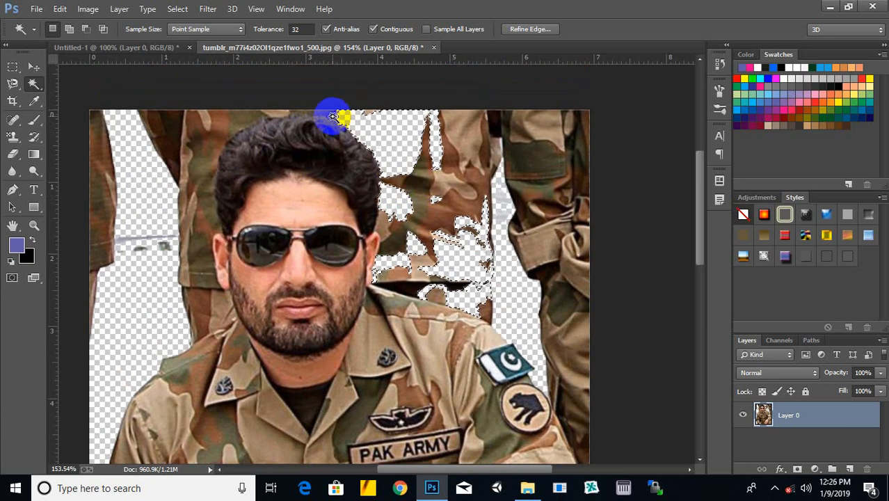
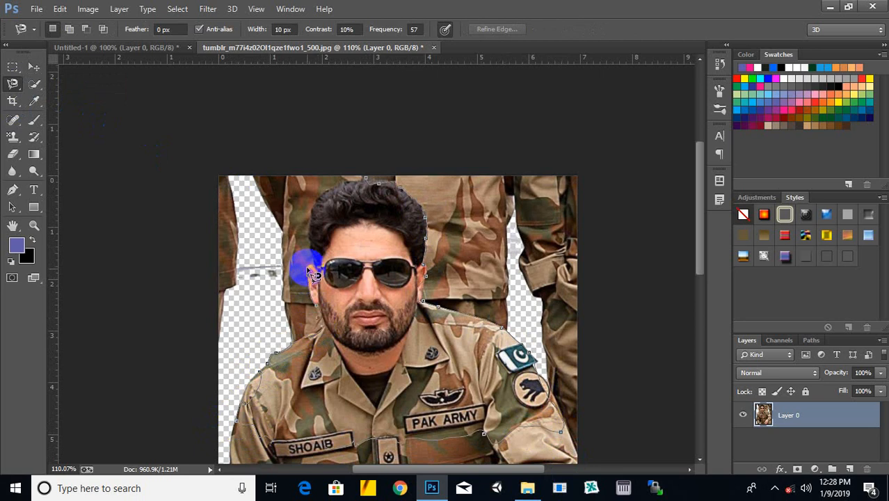
Complete the Magnetic Lasso selection around the soldier's head and shoulders, and move the cutout onto the middle of the Untitled-1 canvas.
mouse_move(314, 263)
left_mouse_down()
mouse_move(308, 231)
mouse_move(363, 172)
mouse_move(349, 199)
left_mouse_up()
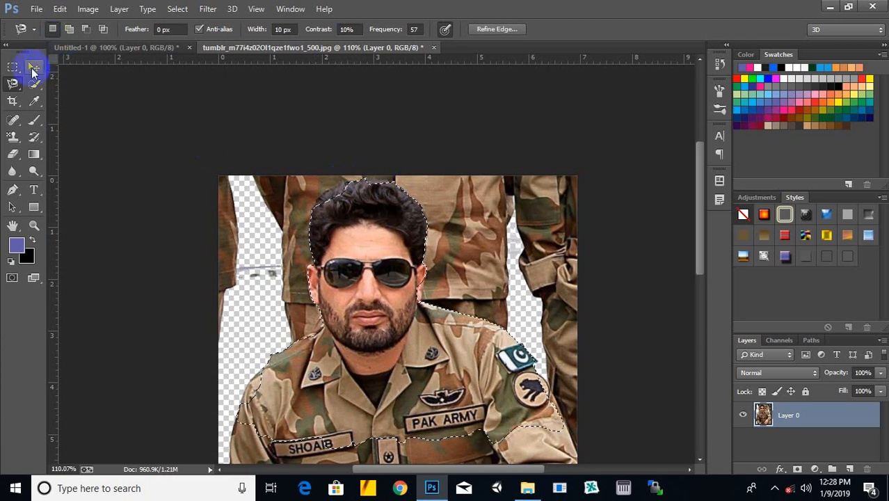
left_click(32, 67)
left_click_drag(385, 224, 506, 198)
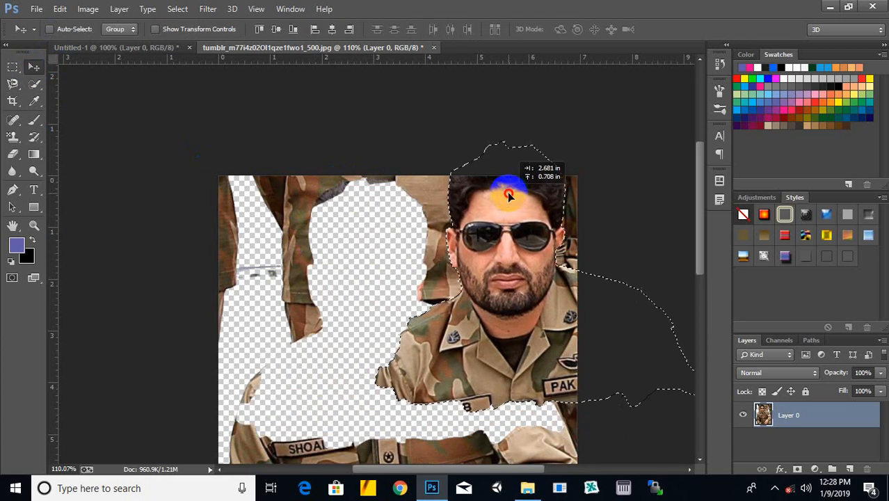
left_click_drag(484, 343, 161, 348)
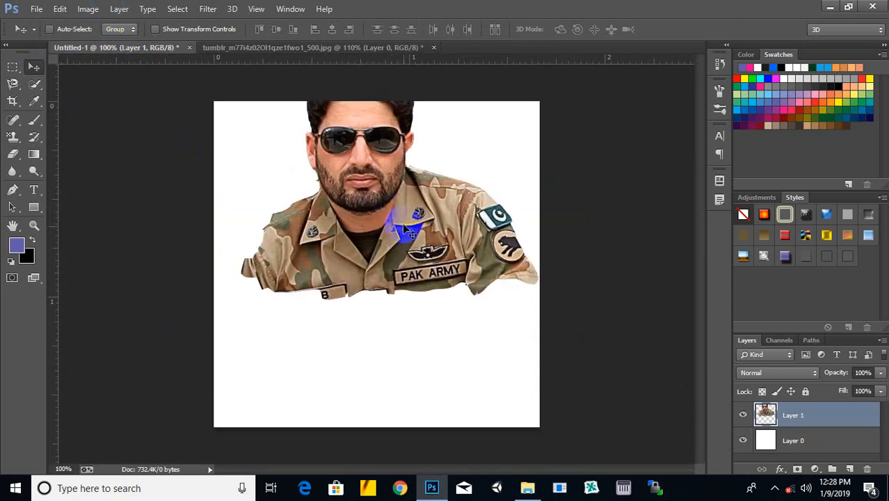
left_click_drag(403, 223, 404, 333)
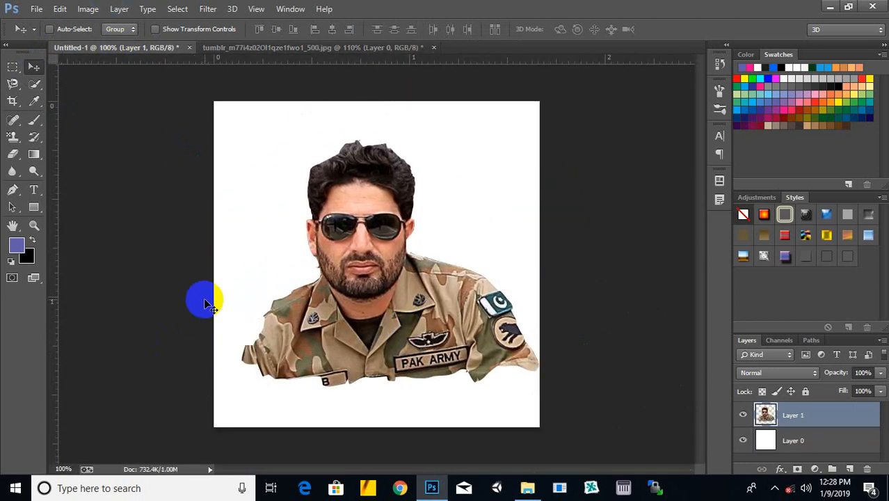
Undo the cutout's placement in Untitled-1 and its move within the photo, and clear the selection.
key("ctrl+z")
key("ctrl+z")
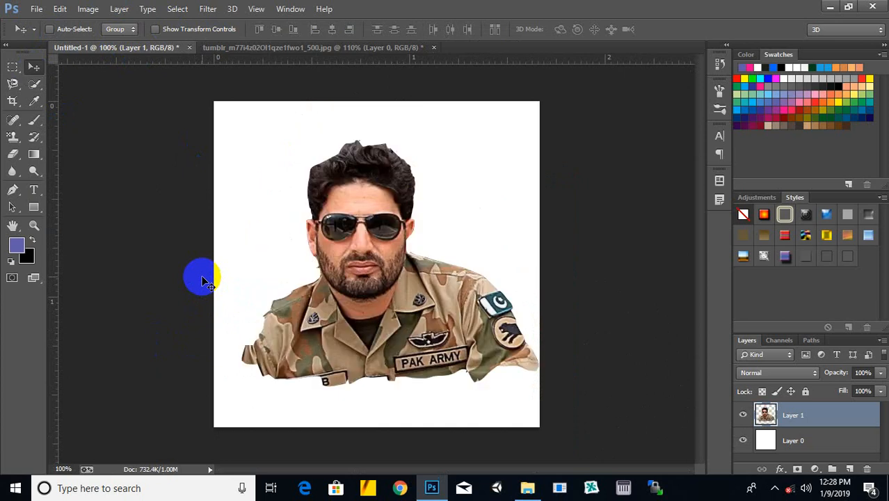
key("ctrl+z")
key("ctrl+alt+z")
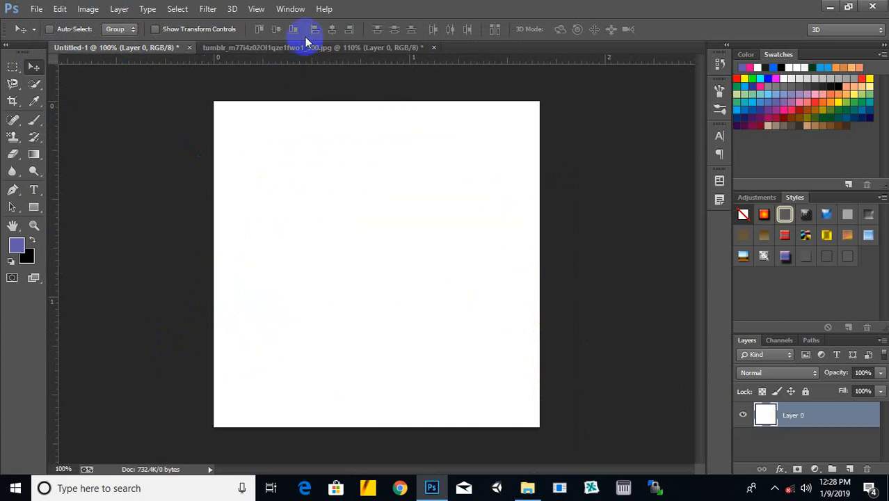
left_click(307, 47)
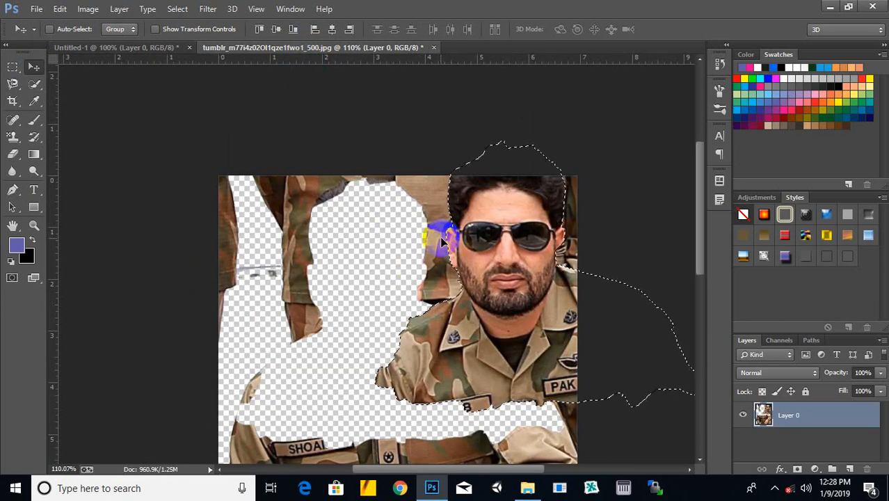
key("ctrl+alt+z")
key("ctrl+d")
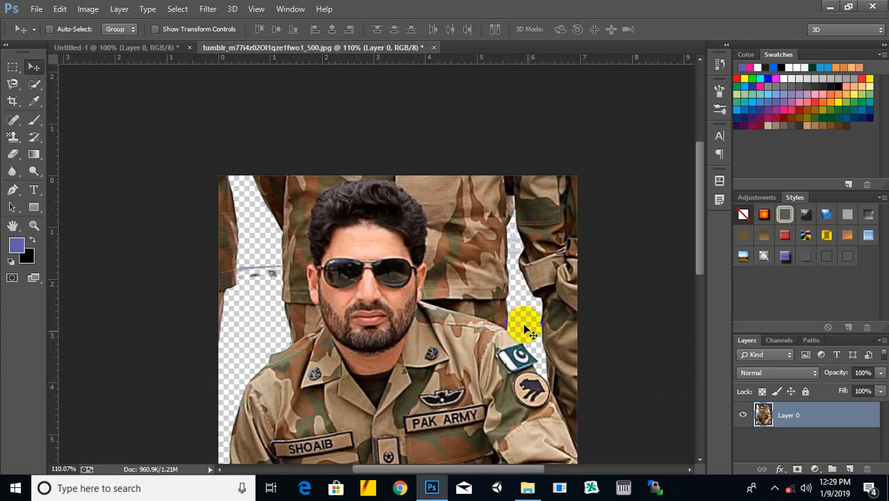
Check the Crop Tool's variants and activate the standard Crop Tool for the soldier photo.
scroll(522, 268, "down", 1)
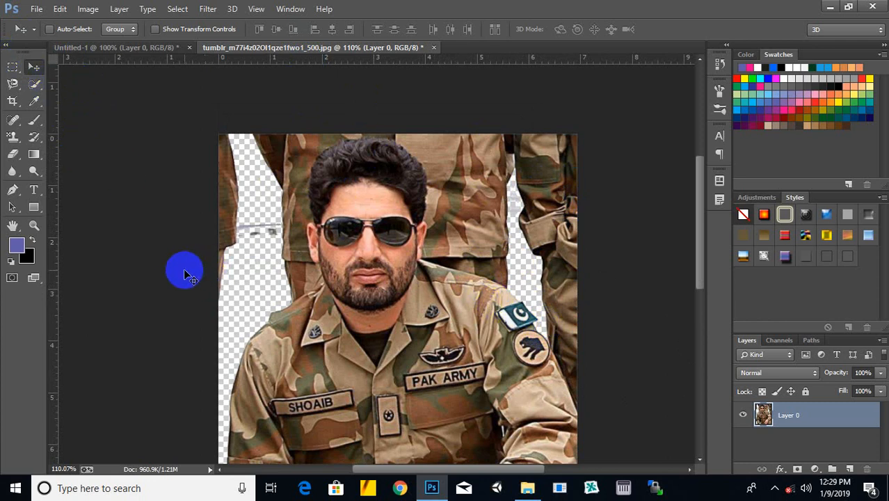
left_click(13, 102)
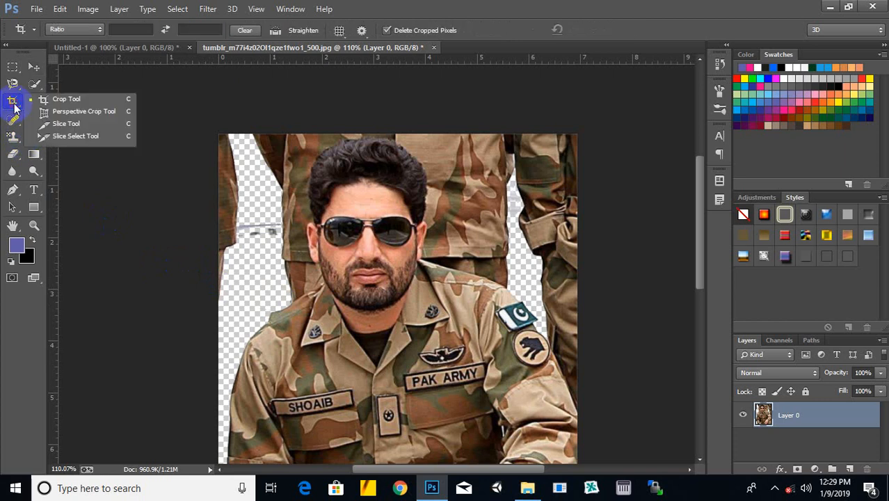
left_click(59, 101)
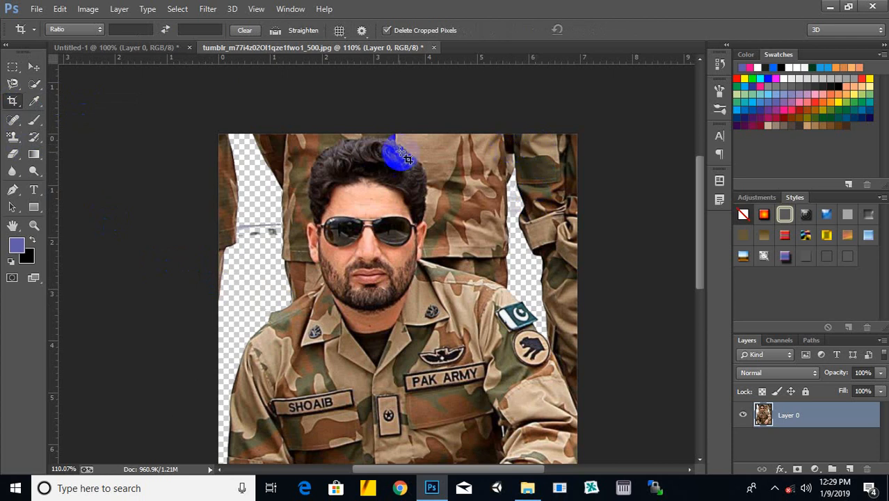
Crop the photo to the soldier's head and collar with the Crop Tool, and undo the crop.
left_click_drag(281, 132, 451, 332)
key("Return")
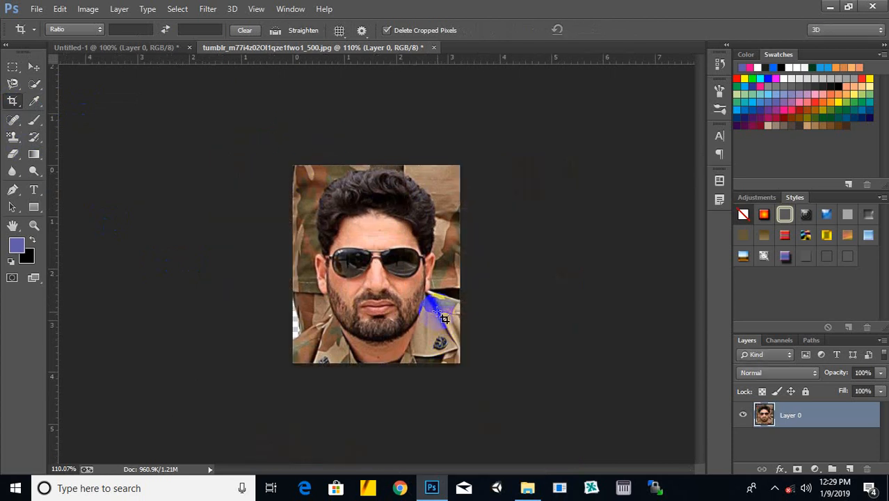
left_click(33, 67)
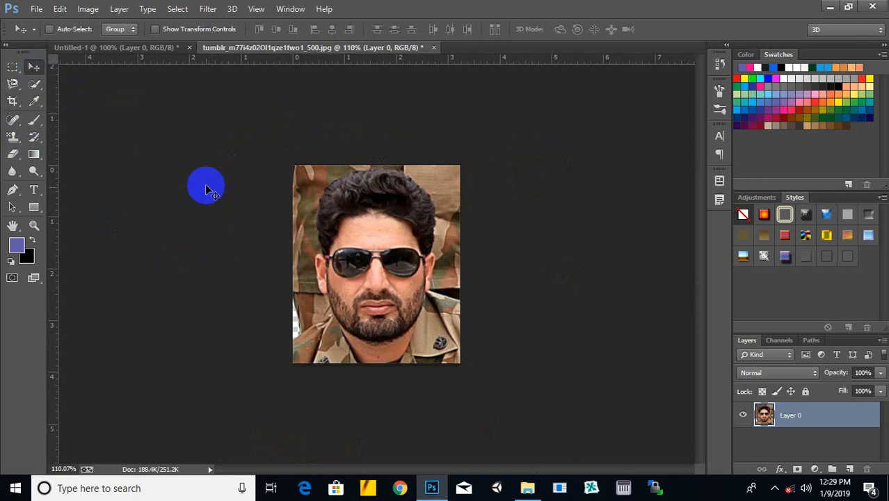
key("ctrl+z")
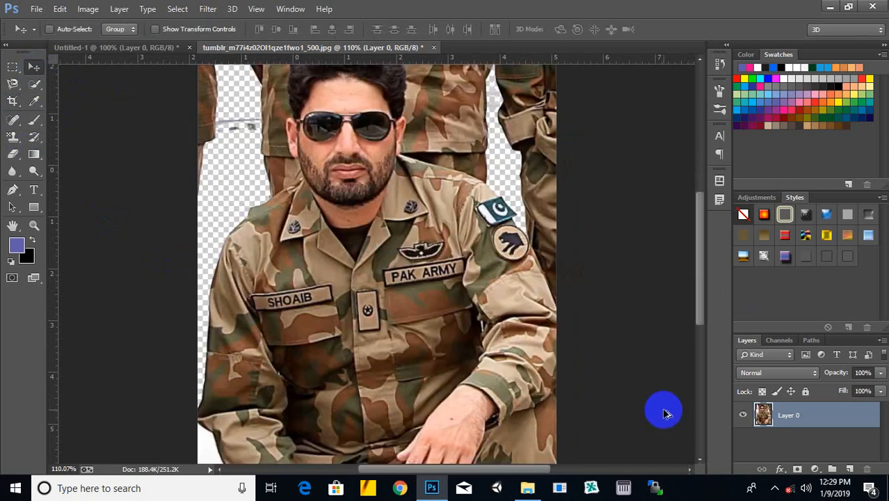
Crop the photo around the soldier's head with the Perspective Crop Tool, adjusting the frame's position and edges before applying, and undo the crop.
left_click(8, 102)
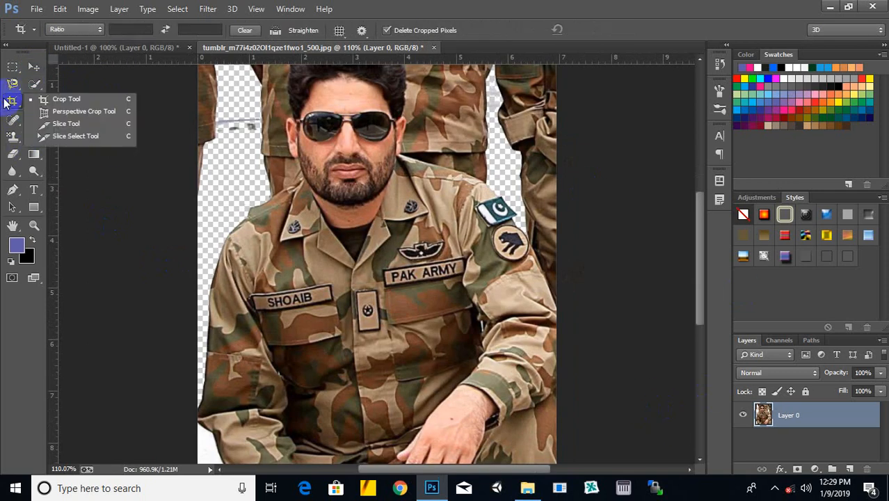
left_click_drag(11, 102, 109, 116)
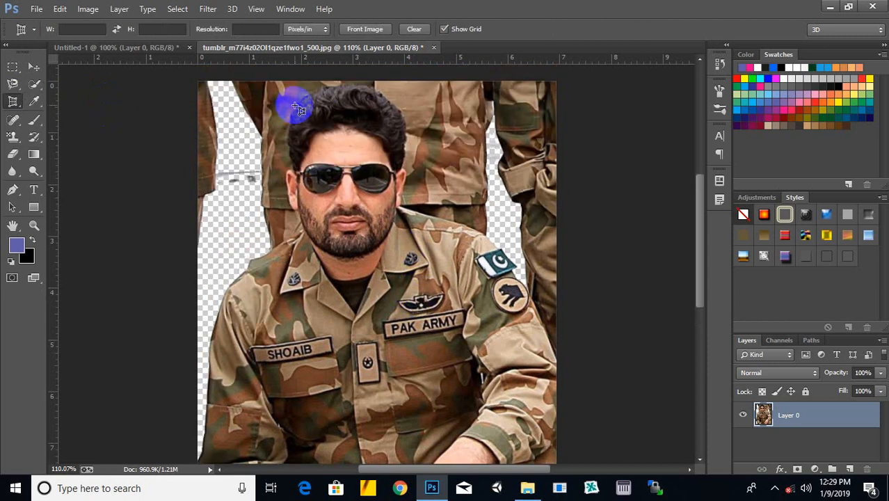
left_click_drag(281, 96, 448, 294)
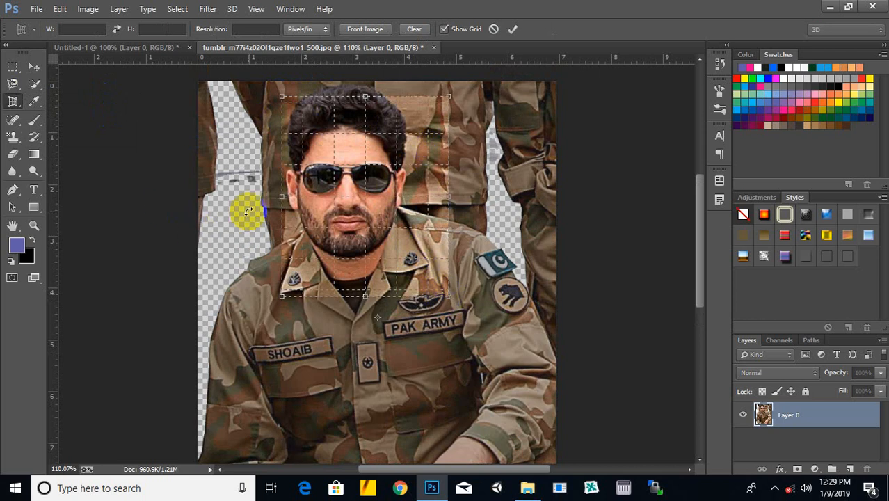
left_click_drag(281, 197, 256, 195)
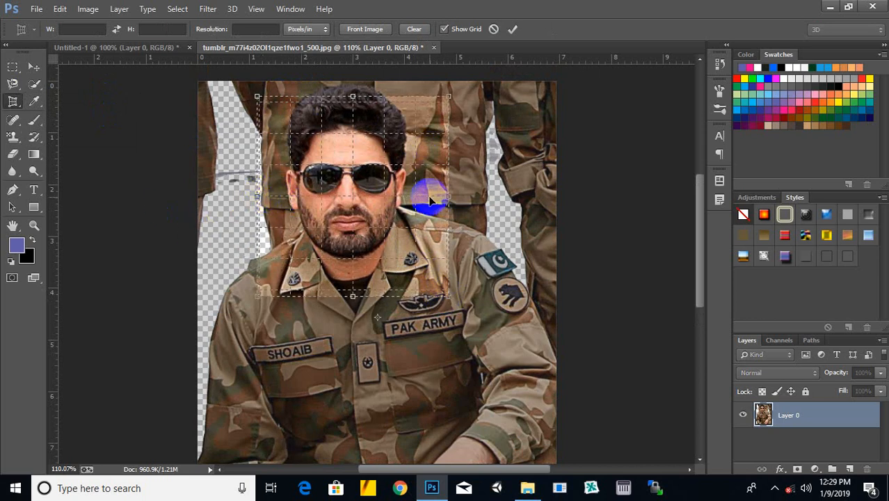
mouse_move(443, 198)
left_mouse_down()
mouse_move(450, 175)
mouse_move(426, 178)
mouse_move(432, 187)
left_mouse_up()
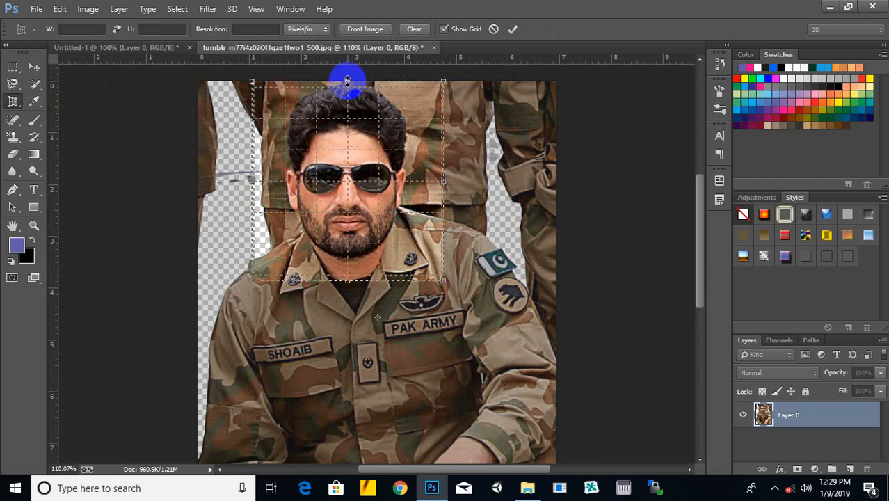
left_click_drag(347, 82, 342, 90)
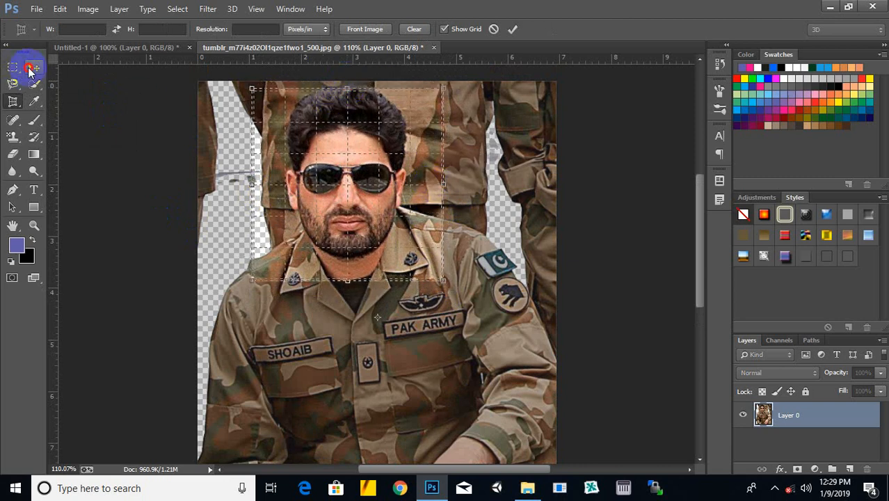
left_click(30, 67)
left_click(384, 192)
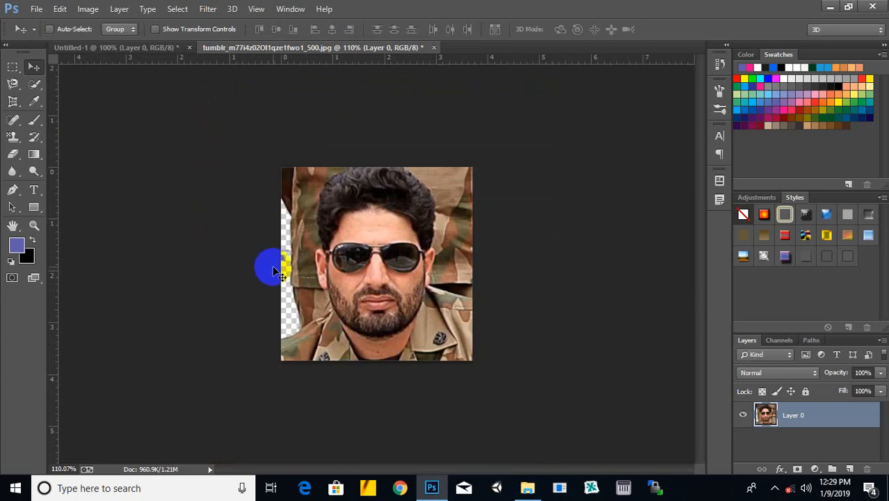
key("ctrl+z")
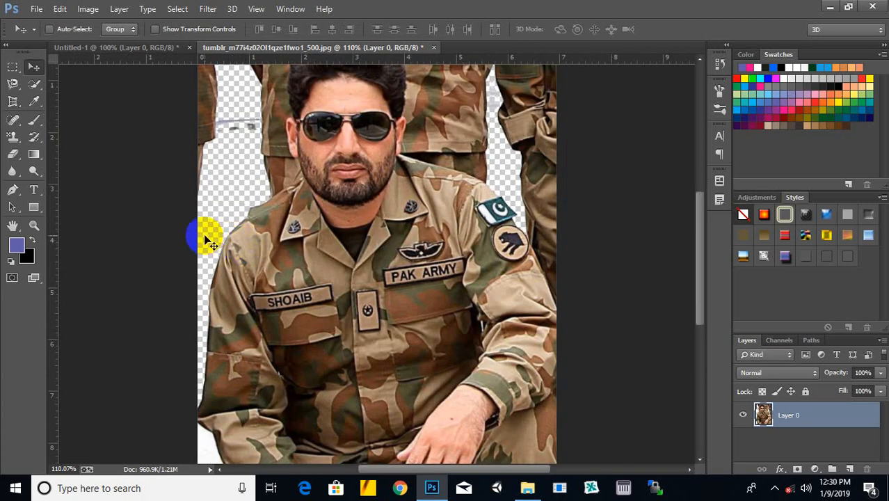
Draw nine small slices across the soldier's face, the background and the uniform with the Slice Tool.
scroll(207, 236, "up", 3)
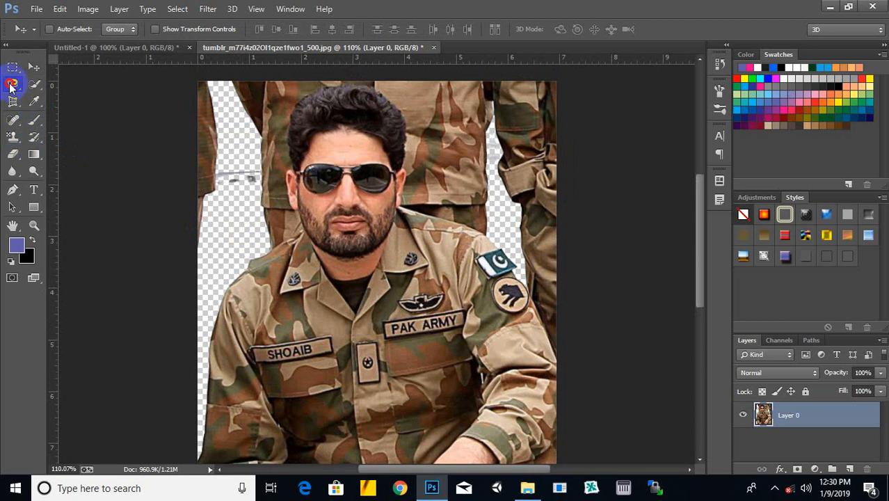
left_click(11, 84)
left_click(13, 101)
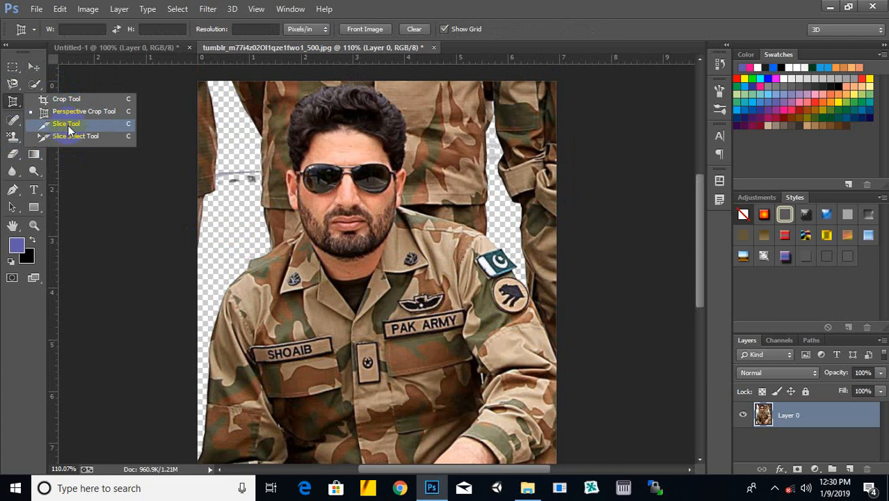
left_click(64, 142)
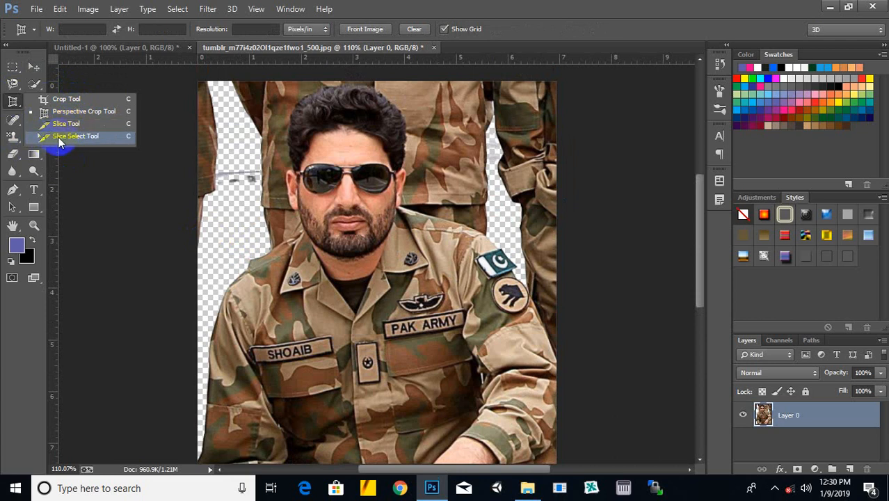
left_click(62, 131)
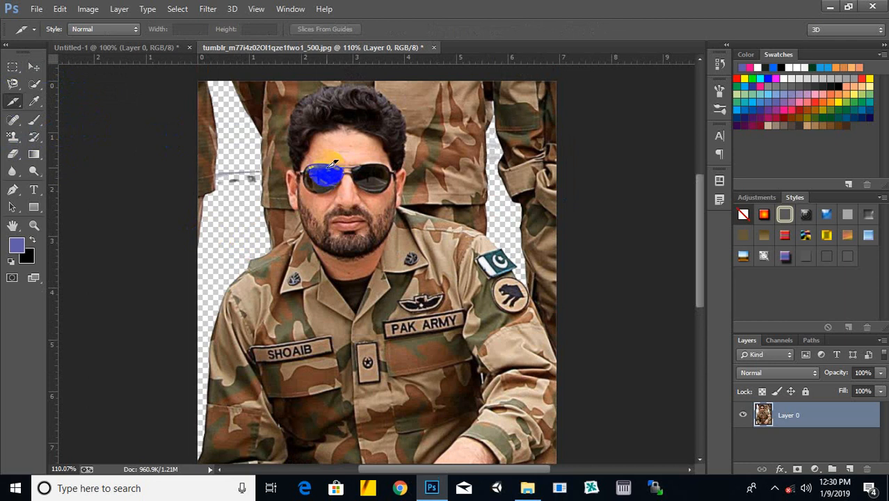
left_click_drag(307, 140, 352, 178)
left_click_drag(432, 130, 485, 182)
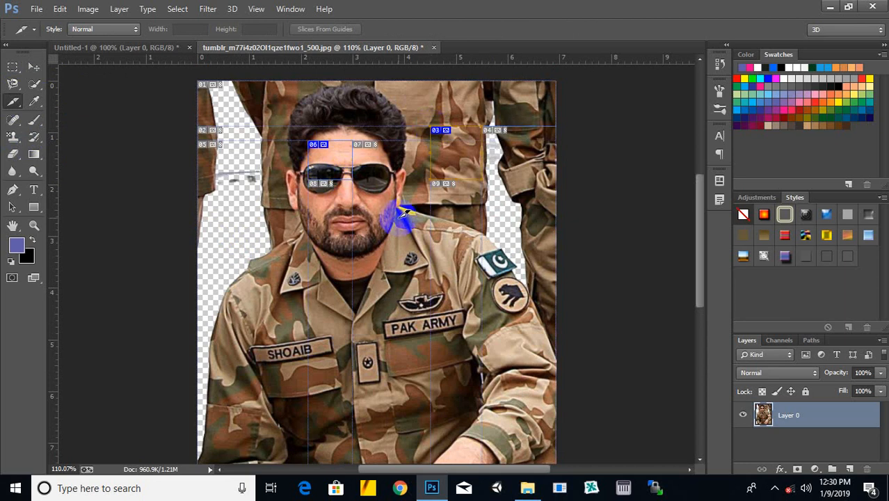
left_click_drag(398, 217, 449, 260)
left_click_drag(299, 238, 353, 282)
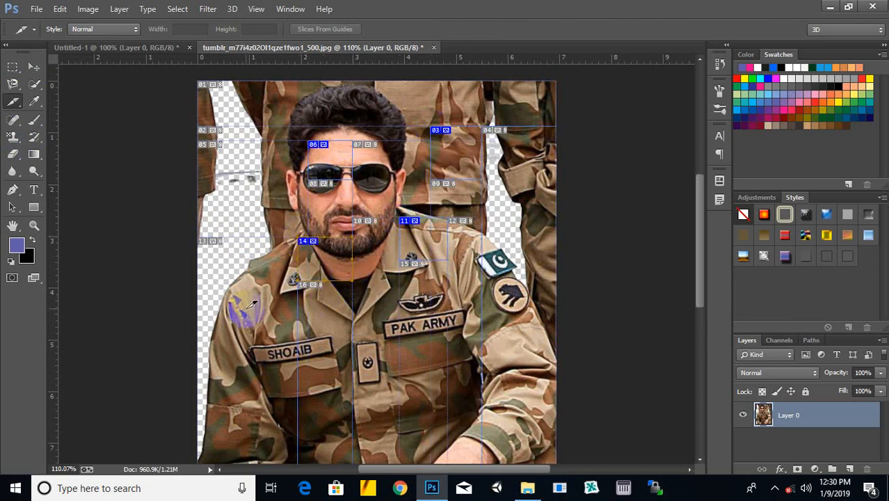
left_click_drag(247, 311, 298, 345)
left_click_drag(393, 309, 458, 363)
left_click_drag(341, 387, 409, 422)
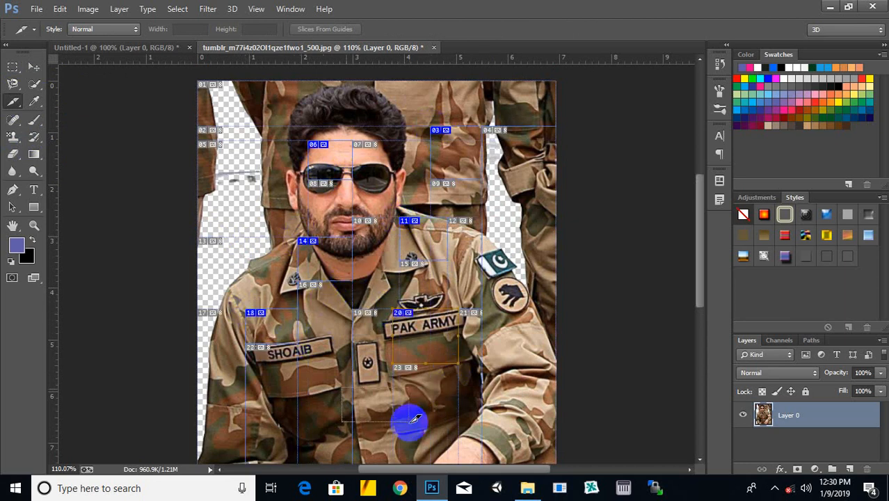
left_click_drag(257, 405, 298, 435)
left_click_drag(216, 364, 255, 384)
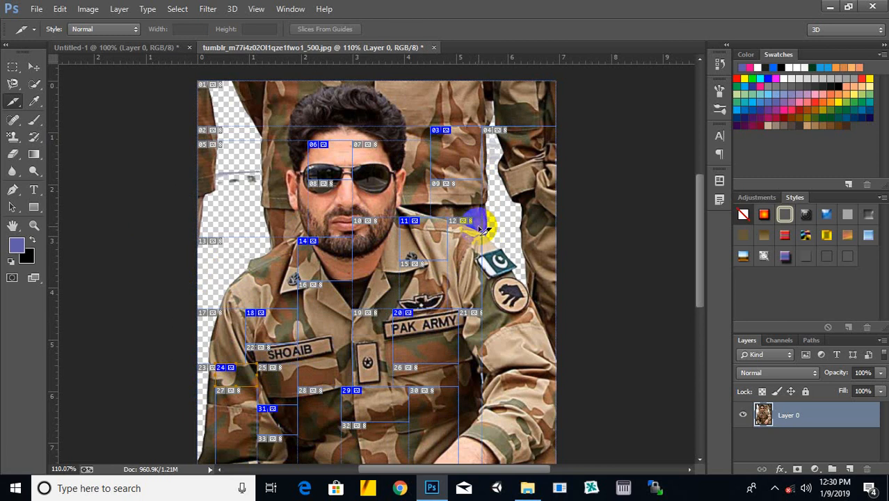
Undo all the slices drawn on the soldier photo.
key("ctrl+alt+z")
key("ctrl+alt+z")
key("ctrl+alt+z")
key("ctrl+alt+z")
key("ctrl+alt+z")
key("ctrl+alt+z")
key("ctrl+alt+z")
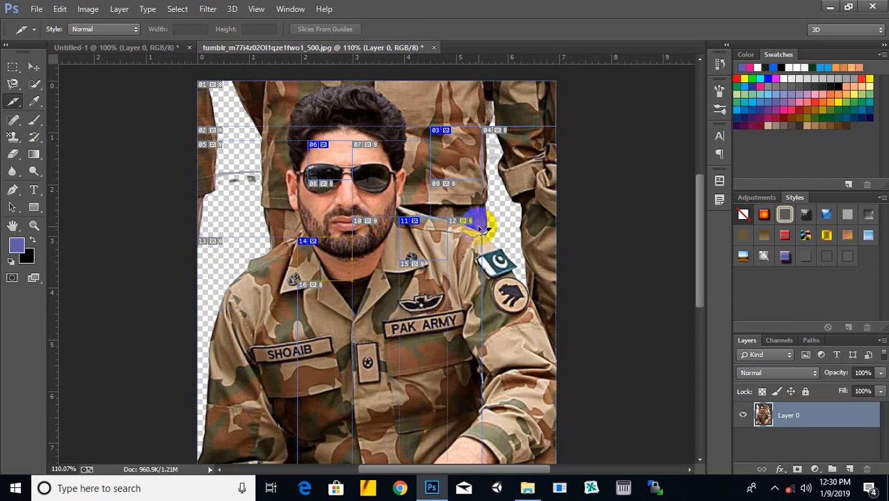
key("ctrl+alt+z")
key("ctrl+alt+z")
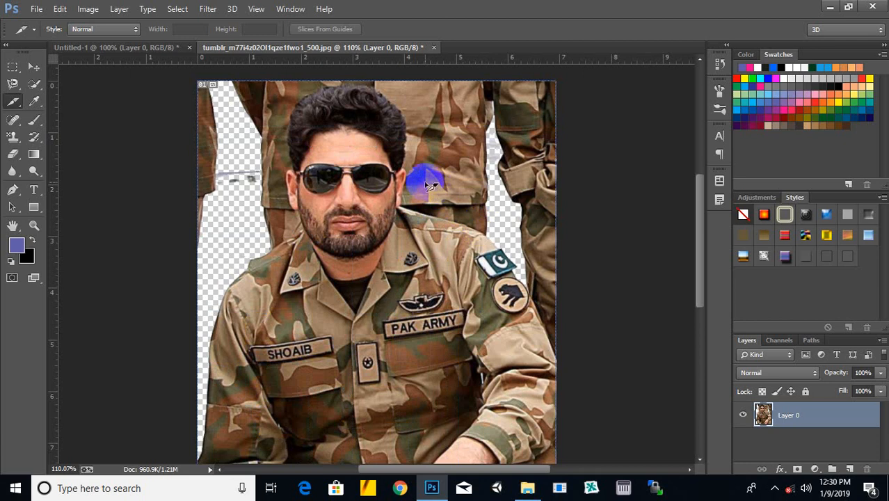
Sample the soldier's skin tone with the Eyedropper Tool, and replace it as foreground colour with a brown from the uniform's chest pocket.
left_click(35, 101)
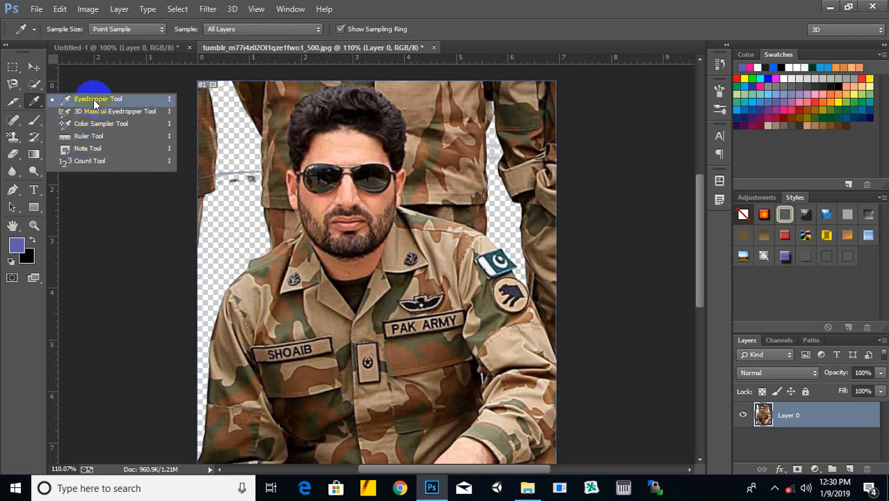
left_click(422, 9)
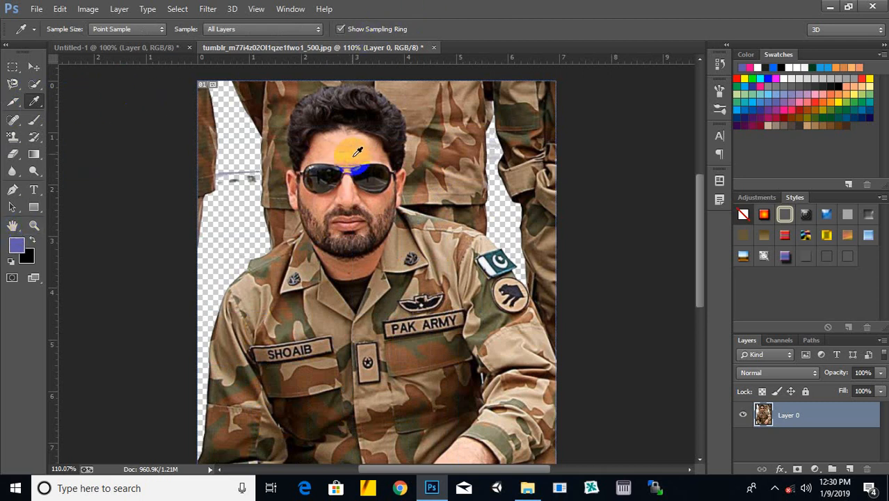
left_click(327, 173)
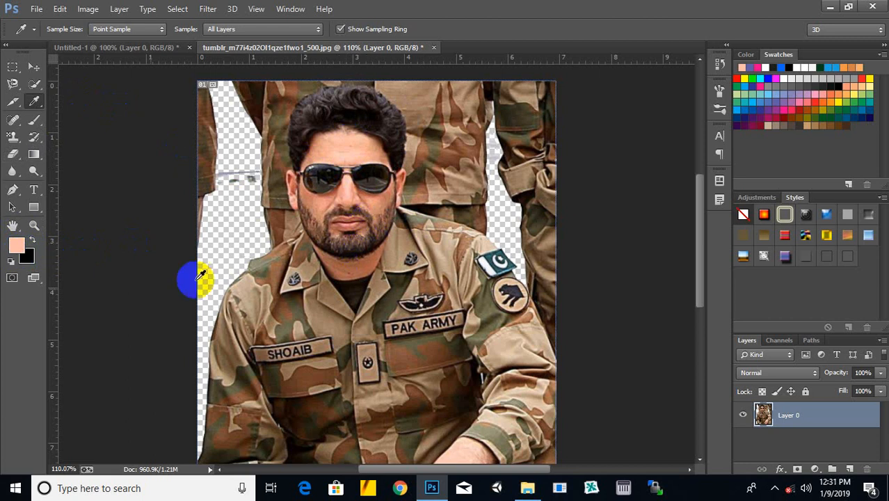
left_click(278, 398)
left_click(317, 374)
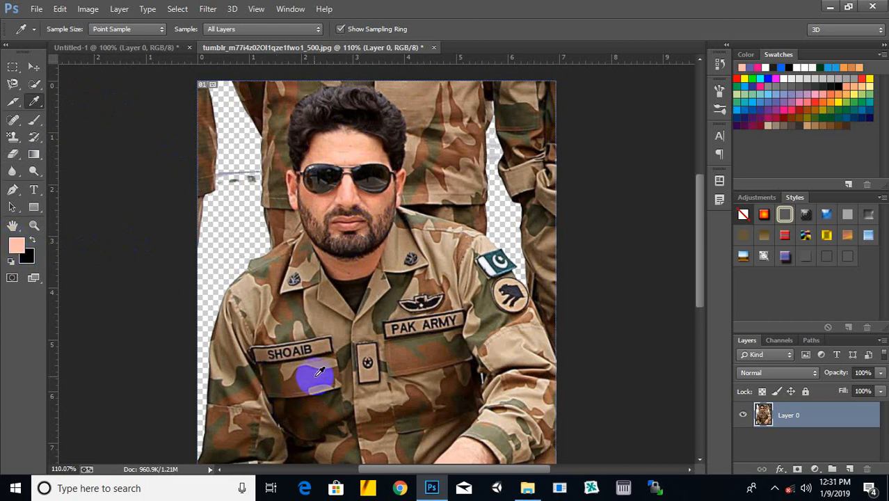
left_click(307, 371)
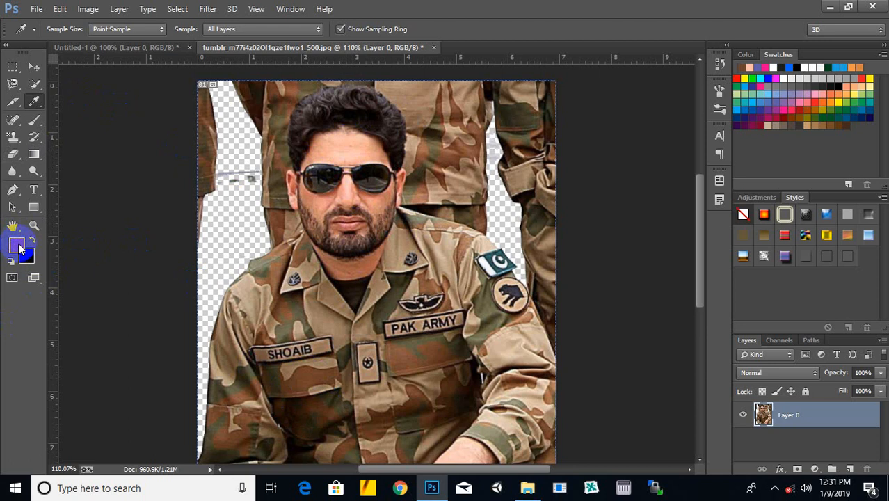
Check the sampled brown's colour values in the foreground Color Picker and accept the colour.
left_click(17, 245)
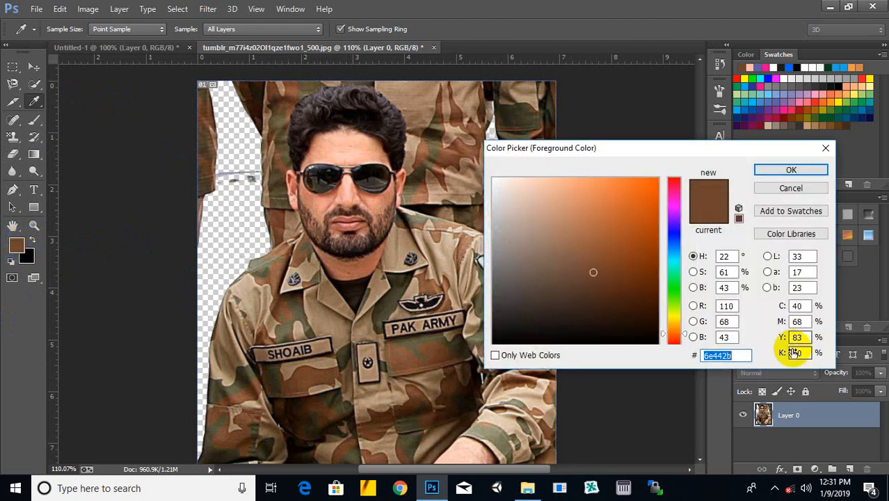
left_click(754, 355)
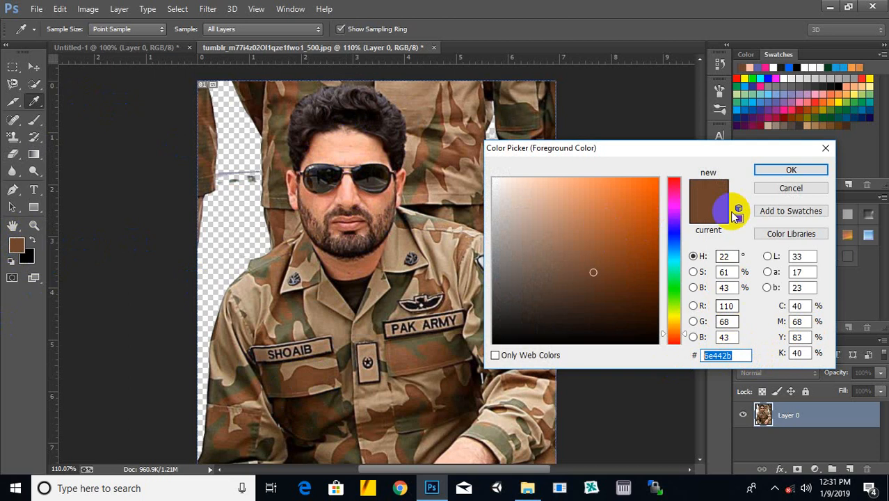
left_click(792, 170)
Fill the Untitled-1 canvas with the sampled brown foreground colour, and undo the fill.
left_click(174, 48)
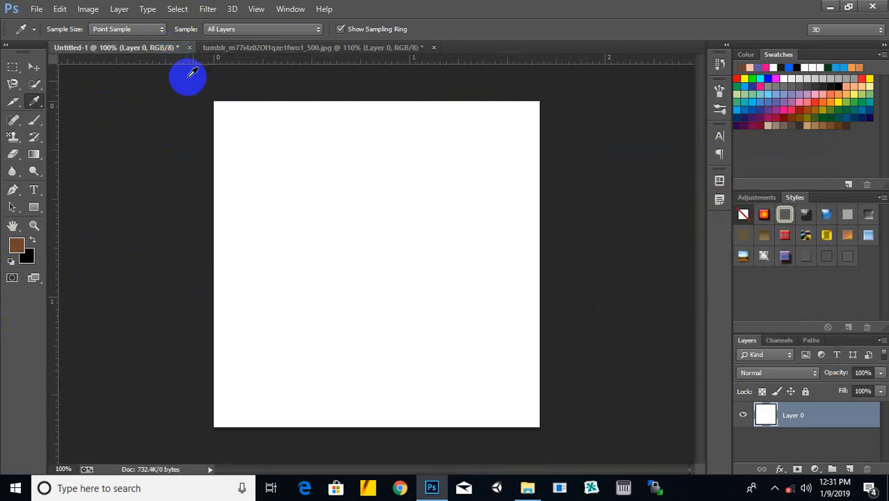
key("alt+BackSpace")
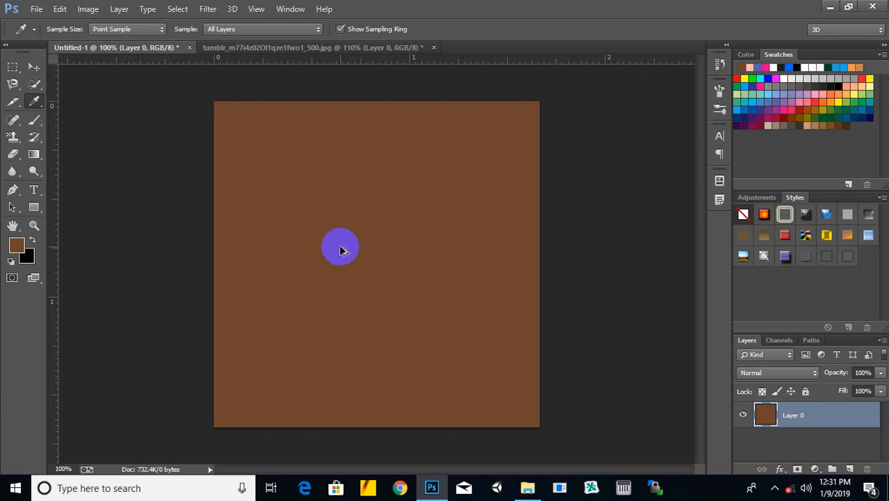
key("ctrl+z")
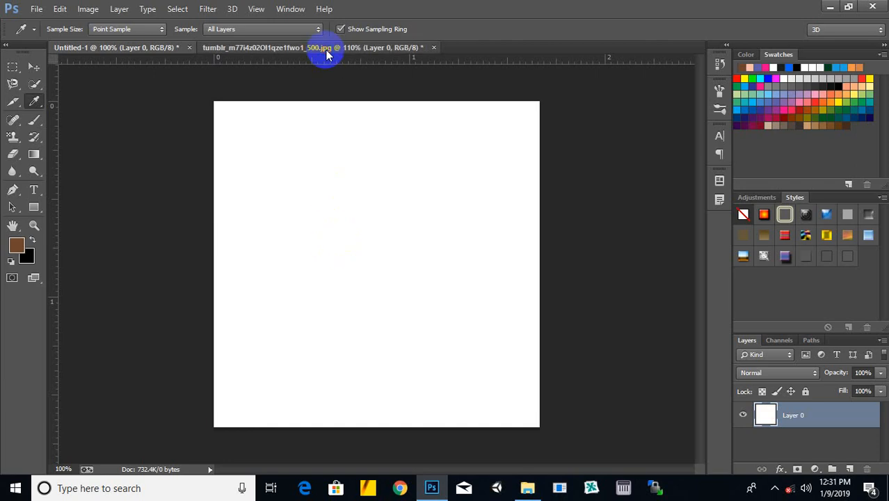
Return to the soldier photo, try the 3D Material Eyedropper Tool, and activate the Color Sampler Tool.
left_click(327, 54)
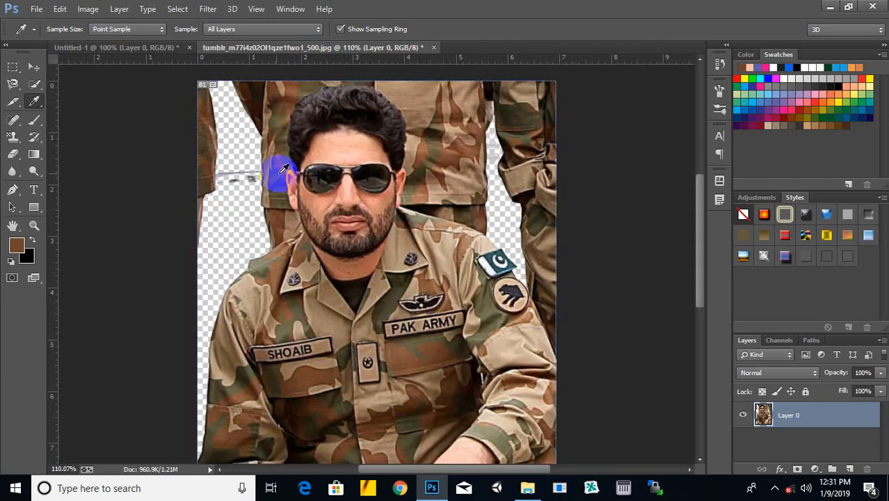
right_click(35, 103)
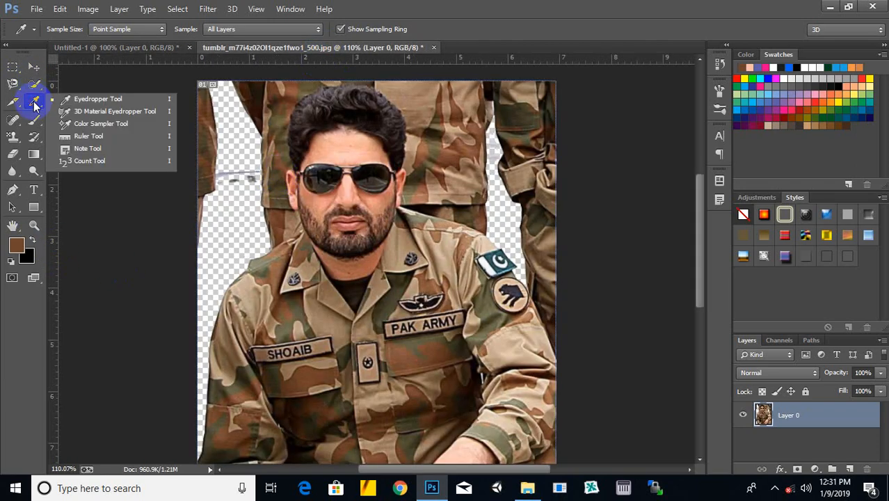
left_click(88, 112)
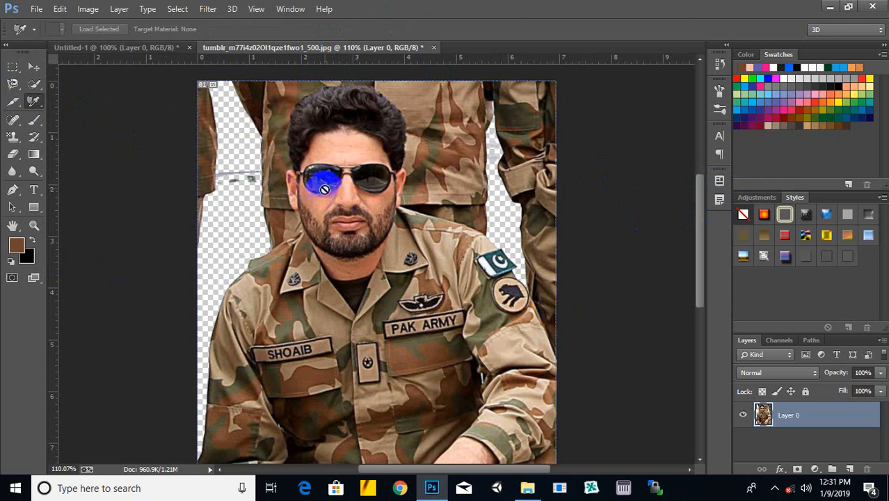
right_click(35, 103)
left_click(91, 126)
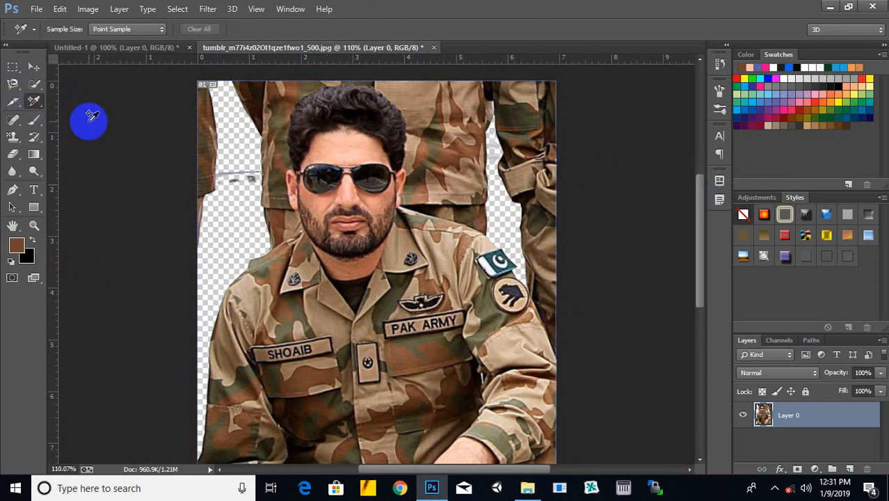
Place a colour sampler point on the soldier's cheek with the Color Sampler Tool, and close the Info panel.
left_click(323, 202)
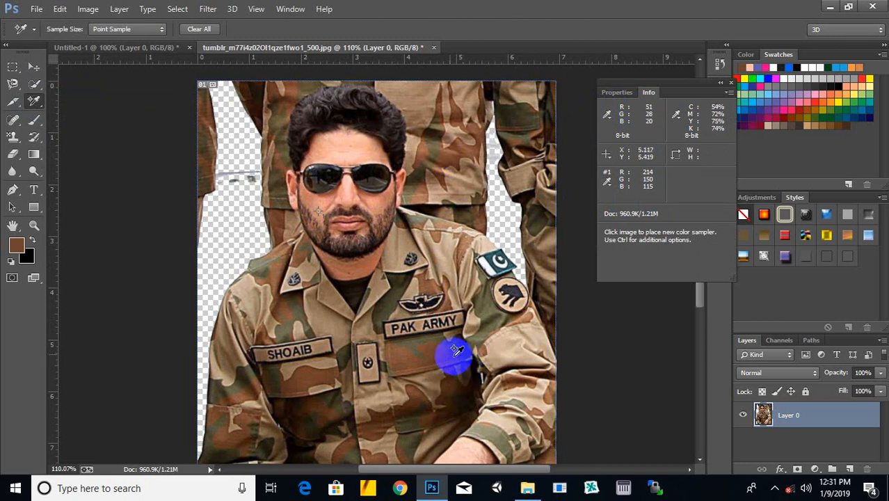
left_click(32, 67)
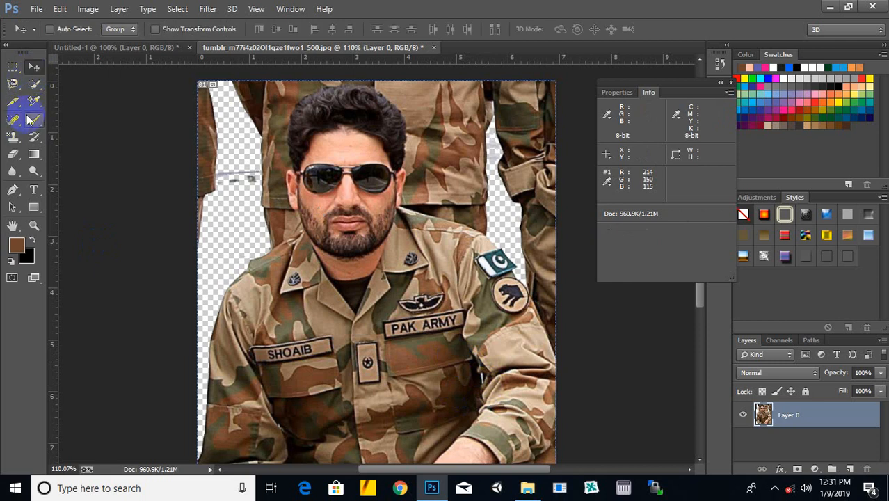
left_click_drag(34, 100, 99, 123)
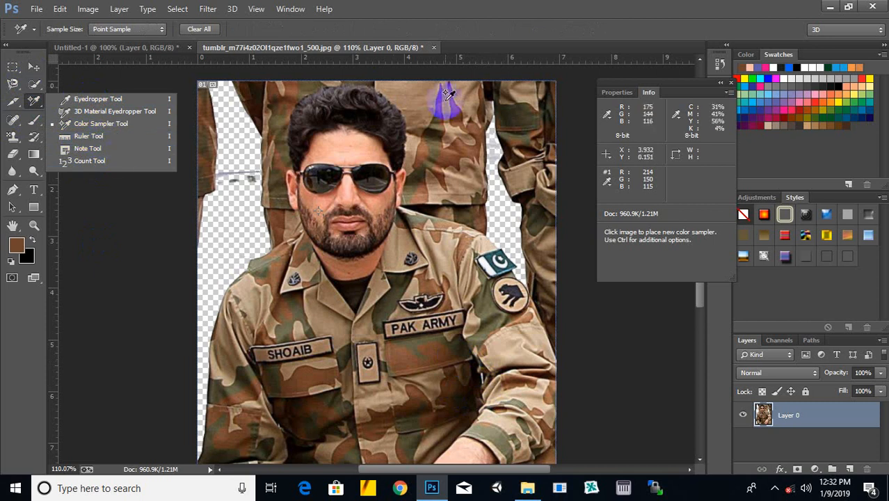
left_click(730, 83)
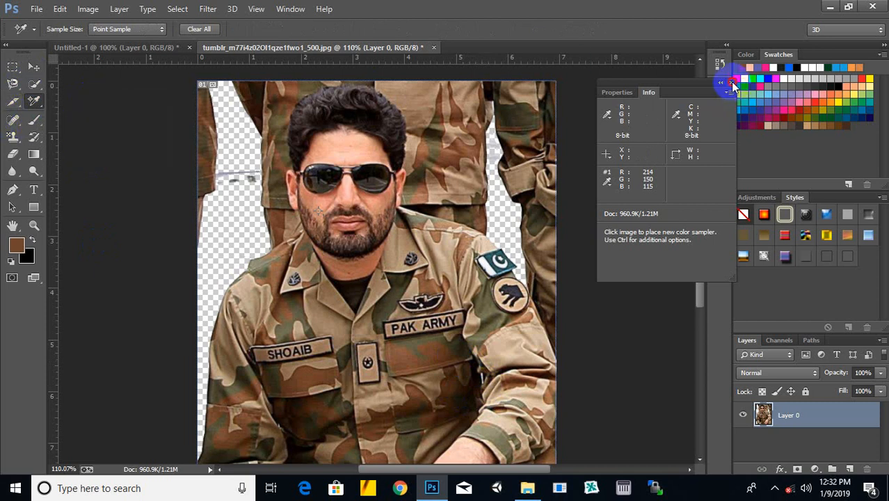
Activate the Spot Healing Brush Tool in Content-Aware mode and try to set a manual source point in the soldier's hair.
left_click(12, 121)
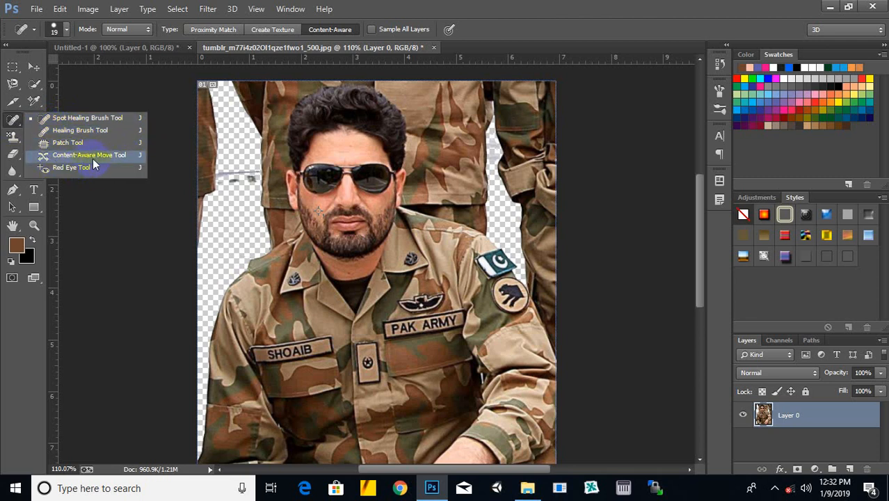
left_click(111, 118)
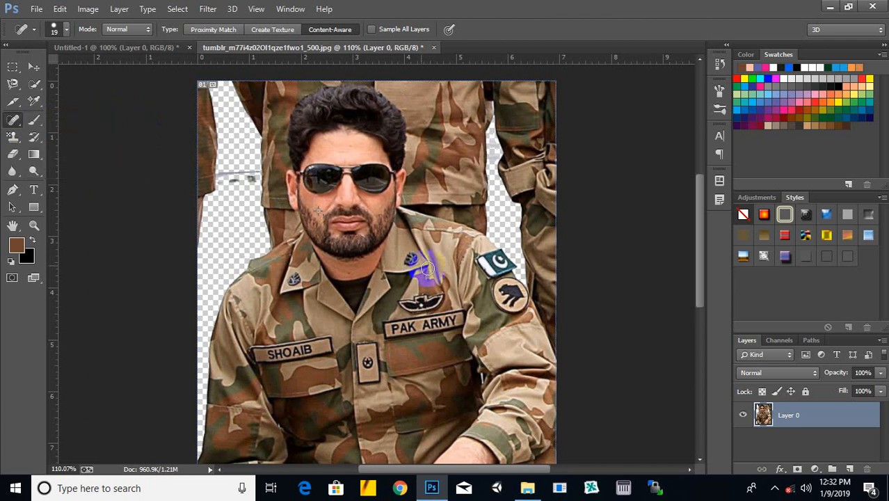
left_click(262, 195)
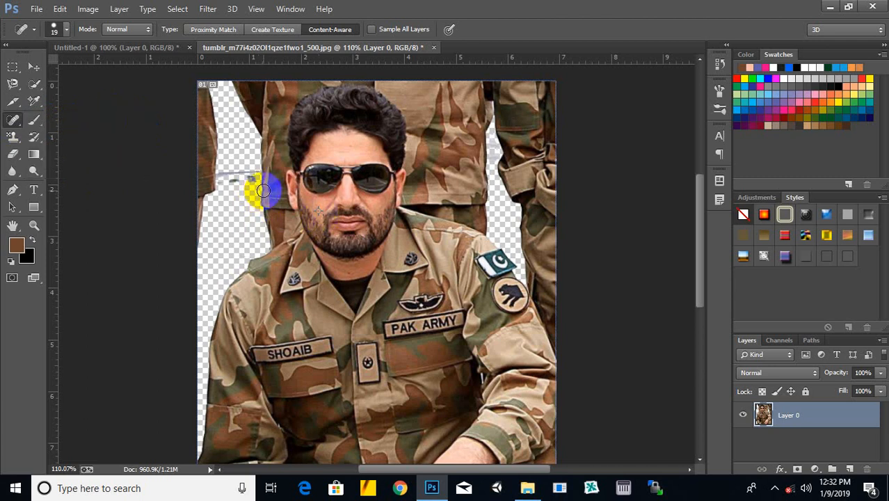
scroll(269, 192, "up", 8)
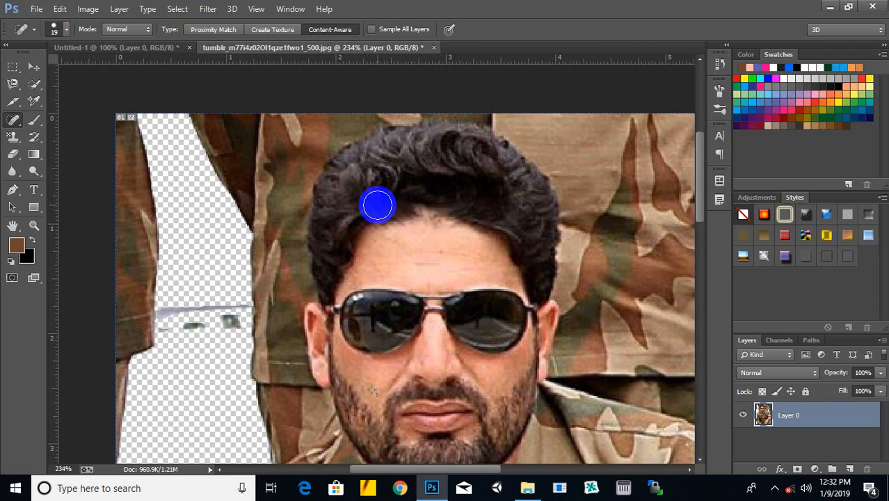
left_click(376, 205, "alt")
left_click(393, 204)
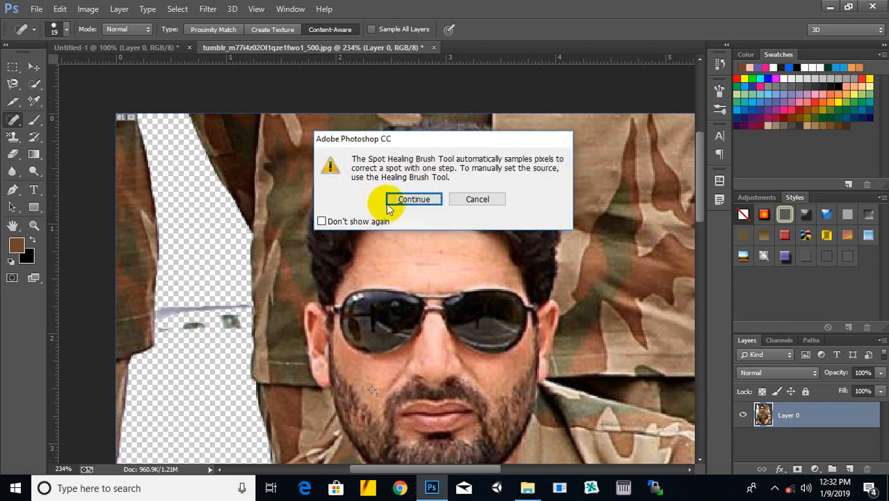
mouse_move(396, 205)
left_mouse_down()
mouse_move(451, 209)
mouse_move(372, 207)
mouse_move(453, 208)
mouse_move(430, 218)
mouse_move(355, 203)
mouse_move(348, 220)
mouse_move(384, 209)
mouse_move(345, 248)
mouse_move(401, 206)
left_mouse_up()
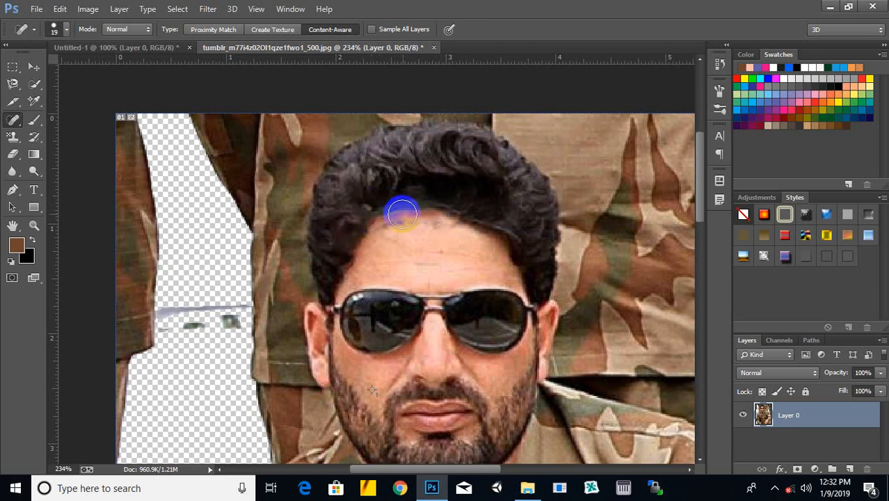
Paint with the Spot Healing Brush Tool across the soldier's hairline and forehead, and activate the Patch Tool.
mouse_move(451, 228)
left_mouse_down()
mouse_move(373, 249)
mouse_move(347, 227)
mouse_move(365, 242)
mouse_move(336, 239)
mouse_move(455, 232)
mouse_move(319, 233)
mouse_move(490, 225)
mouse_move(357, 240)
mouse_move(396, 221)
mouse_move(348, 257)
mouse_move(430, 214)
mouse_move(487, 215)
mouse_move(332, 224)
mouse_move(357, 233)
mouse_move(328, 242)
mouse_move(341, 260)
mouse_move(484, 201)
left_mouse_up()
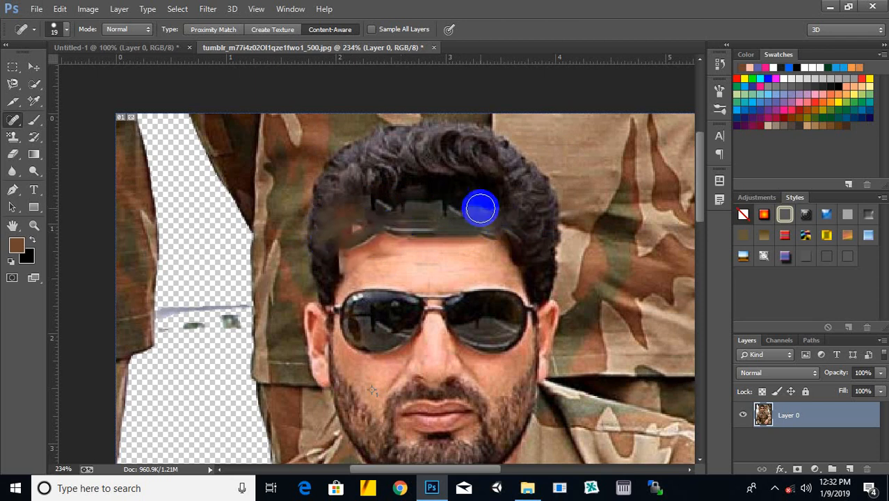
scroll(542, 270, "down", 2)
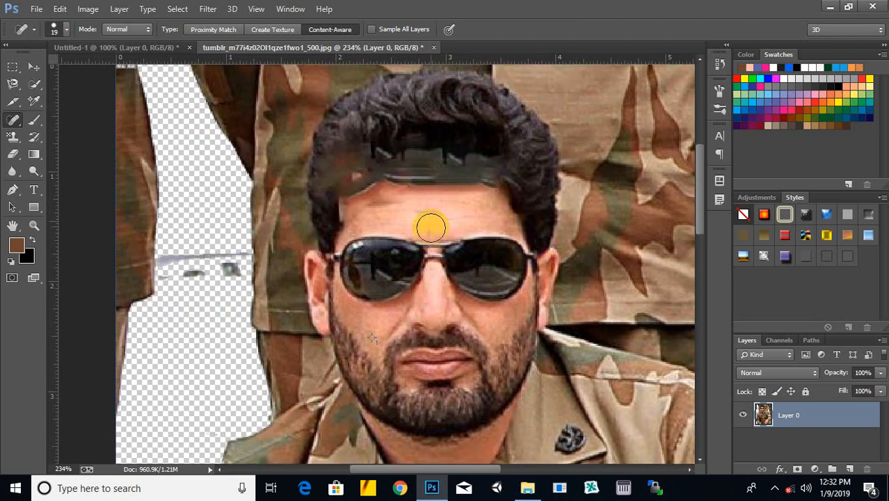
mouse_move(471, 146)
left_mouse_down()
mouse_move(325, 169)
mouse_move(327, 159)
mouse_move(398, 135)
mouse_move(357, 153)
mouse_move(401, 154)
left_mouse_up()
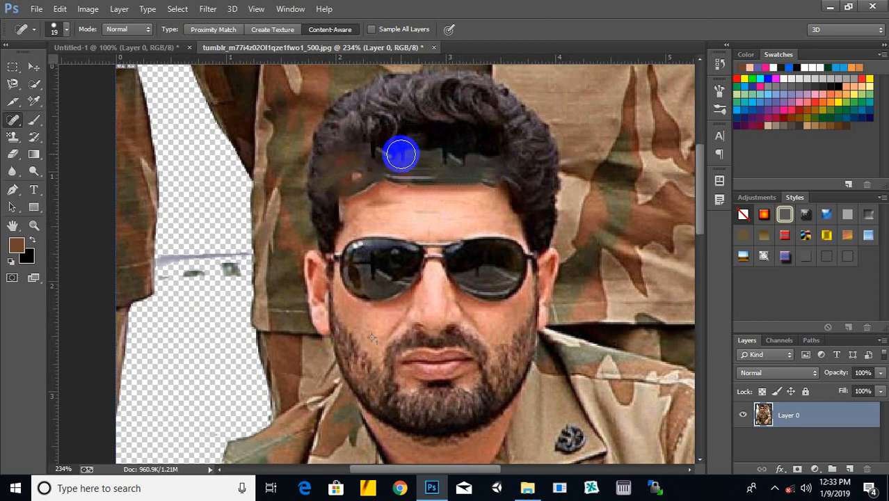
left_click(14, 120)
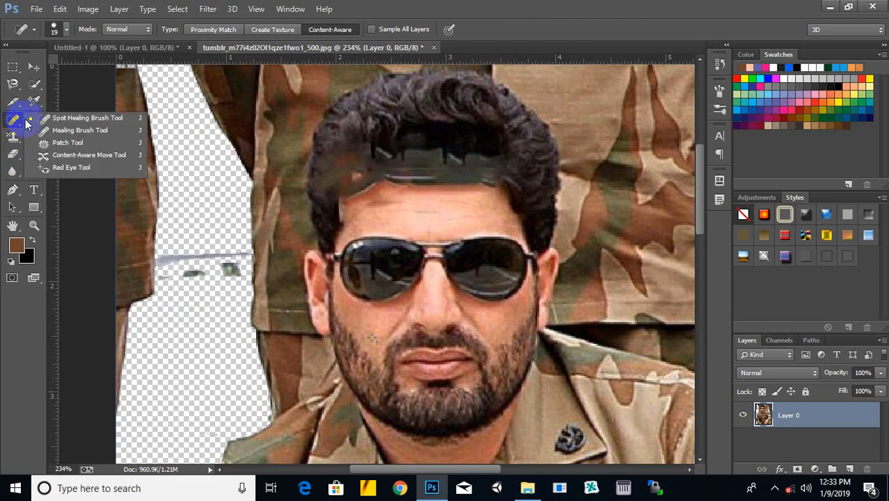
left_click(64, 142)
key("ctrl+z")
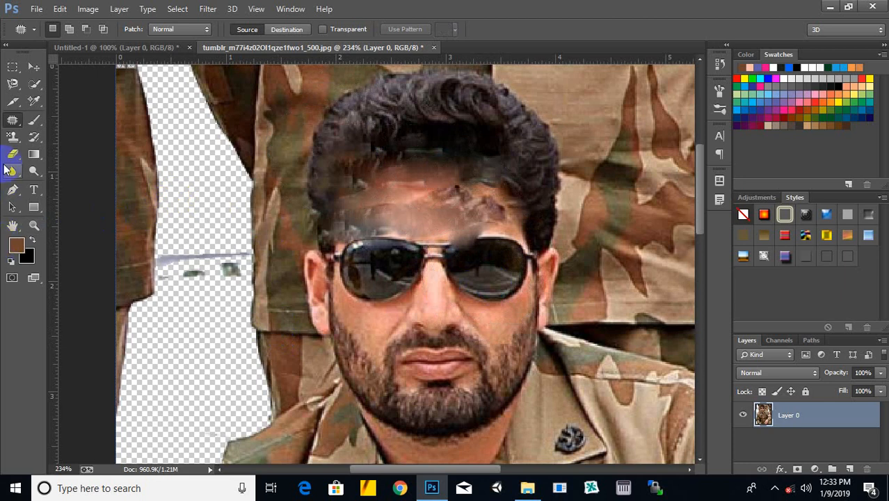
Paint a loose brown Brush Tool stroke on the Untitled-1 canvas with the 66 px brush, and undo it.
left_click(28, 122)
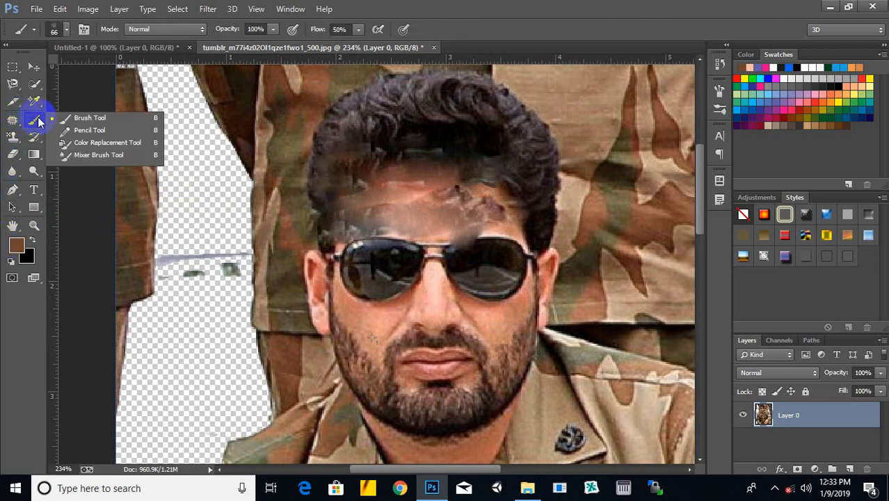
left_click(89, 118)
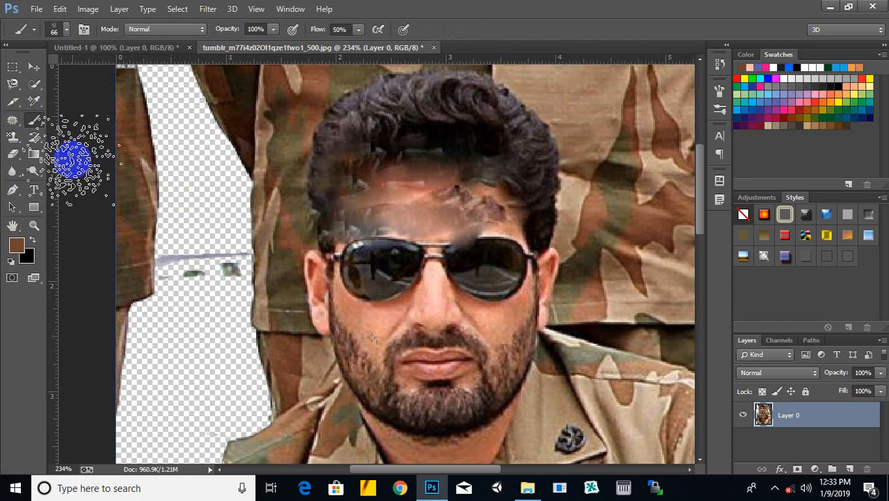
left_click(39, 121)
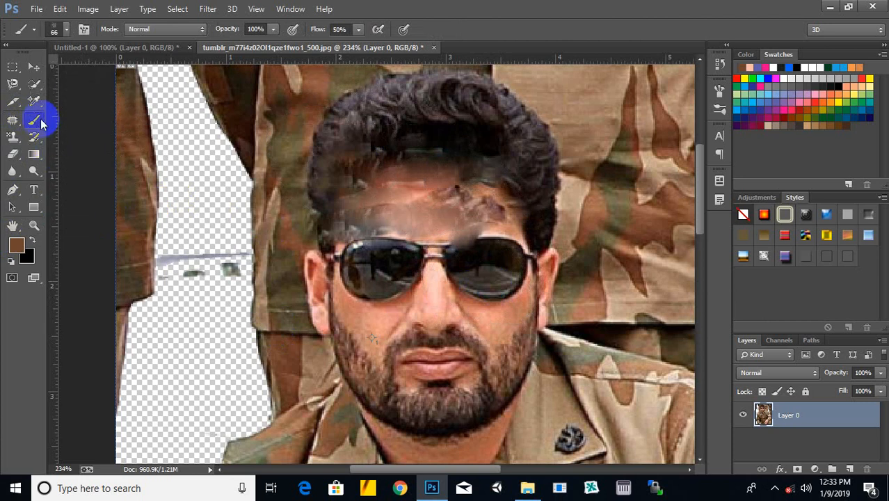
left_click(67, 32)
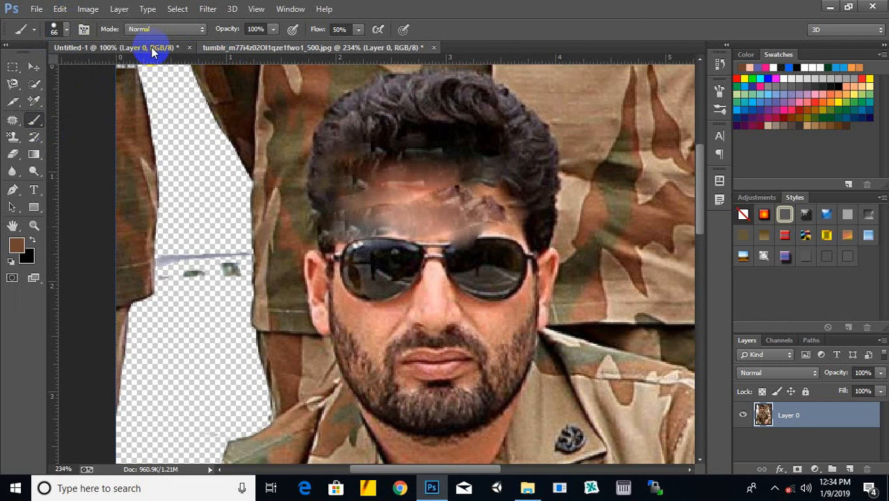
left_click(151, 46)
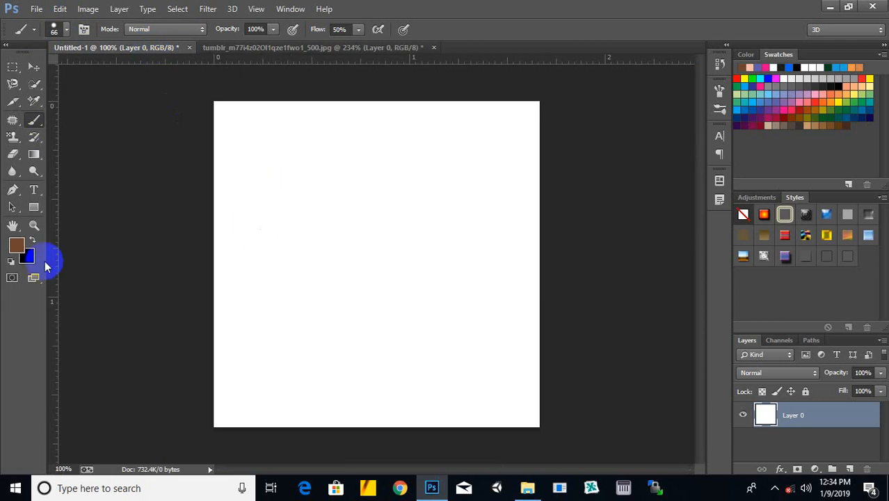
mouse_move(362, 255)
left_mouse_down()
mouse_move(455, 231)
mouse_move(442, 356)
mouse_move(221, 173)
mouse_move(284, 159)
mouse_move(395, 158)
mouse_move(406, 198)
left_mouse_up()
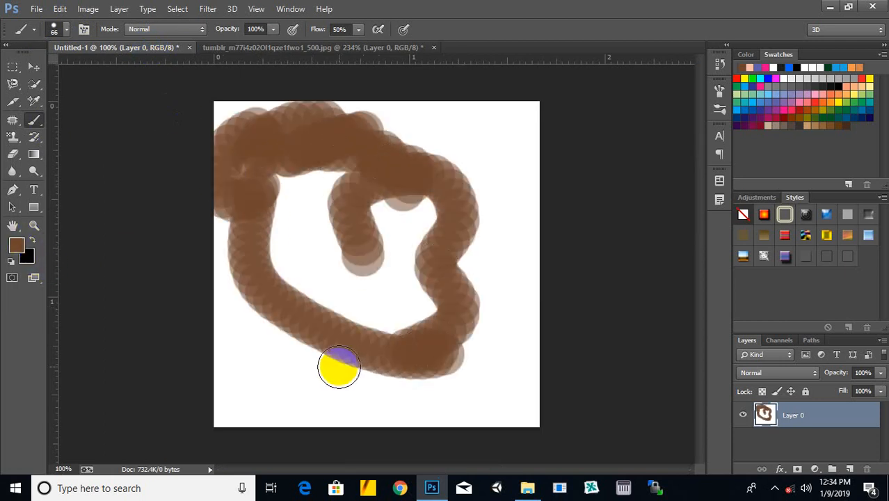
key("ctrl+z")
Choose the 134 px grass brush and paint brown grass along the lower part of the canvas.
left_click(66, 29)
double_click(260, 213)
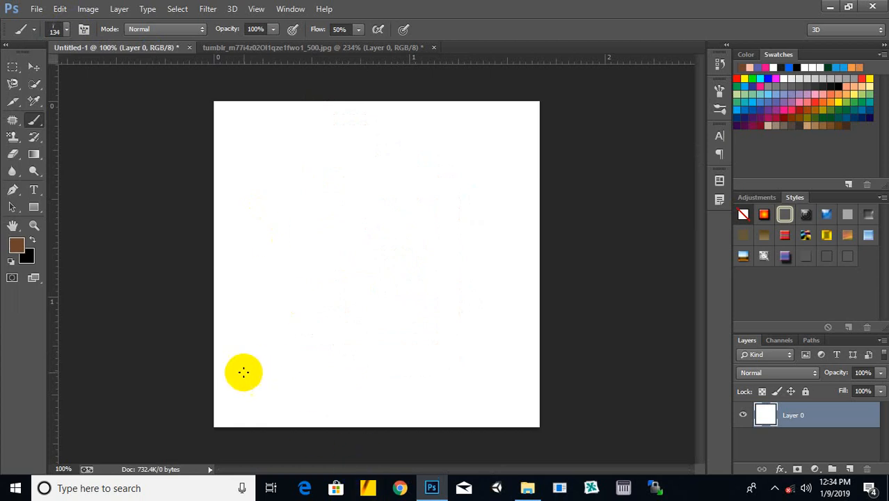
left_click_drag(147, 152, 147, 152)
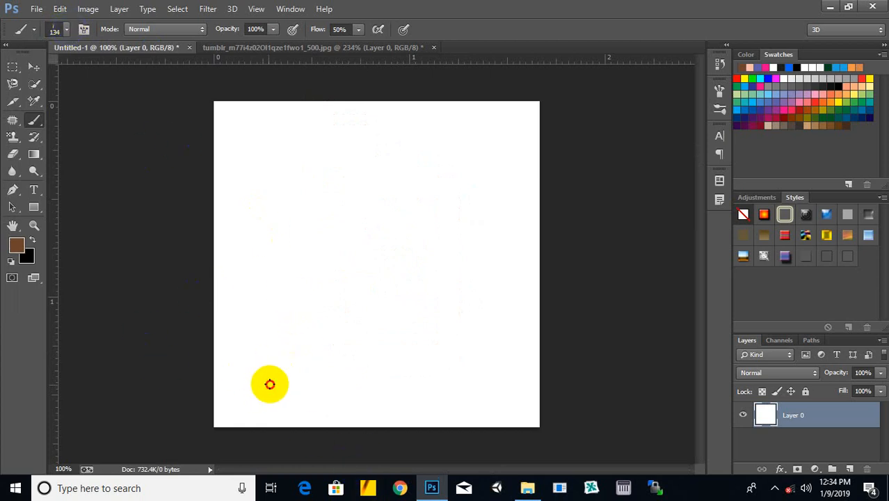
mouse_move(270, 384)
left_mouse_down()
mouse_move(348, 388)
mouse_move(500, 354)
mouse_move(418, 367)
mouse_move(218, 354)
mouse_move(220, 414)
mouse_move(451, 411)
mouse_move(278, 327)
left_mouse_up()
Change the foreground colour to dark blue and paint more grass across the lower part of the canvas.
left_click(17, 245)
left_click(493, 204)
left_click(612, 147)
mouse_move(455, 309)
left_mouse_down()
mouse_move(359, 341)
mouse_move(508, 383)
mouse_move(383, 360)
mouse_move(245, 374)
left_mouse_up()
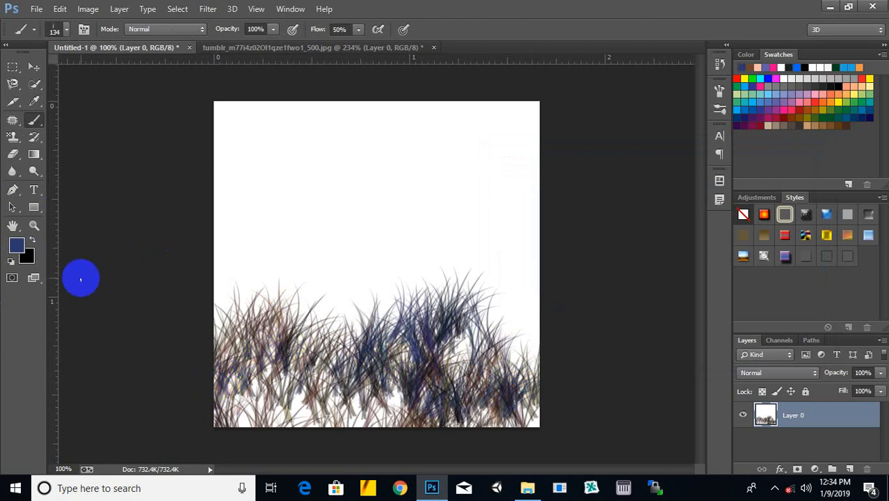
Choose the 66 px speckled brush and scribble dark blue strokes above the grass.
left_click(66, 31)
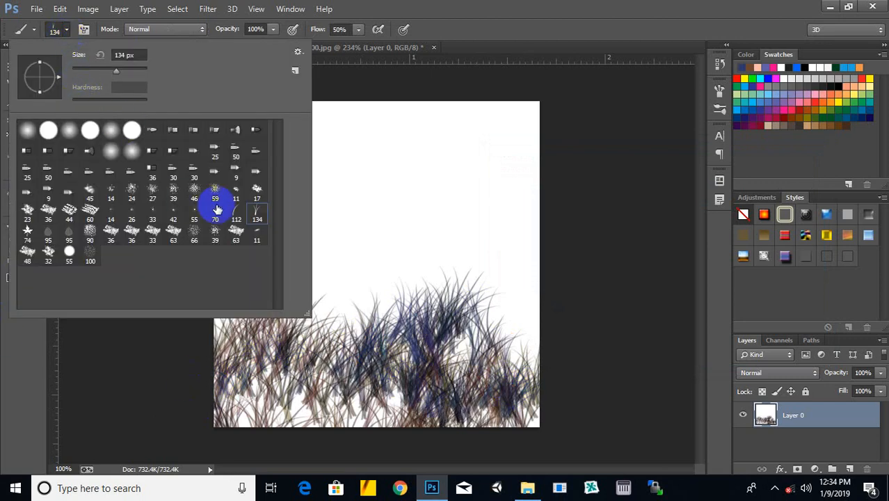
left_click(195, 234)
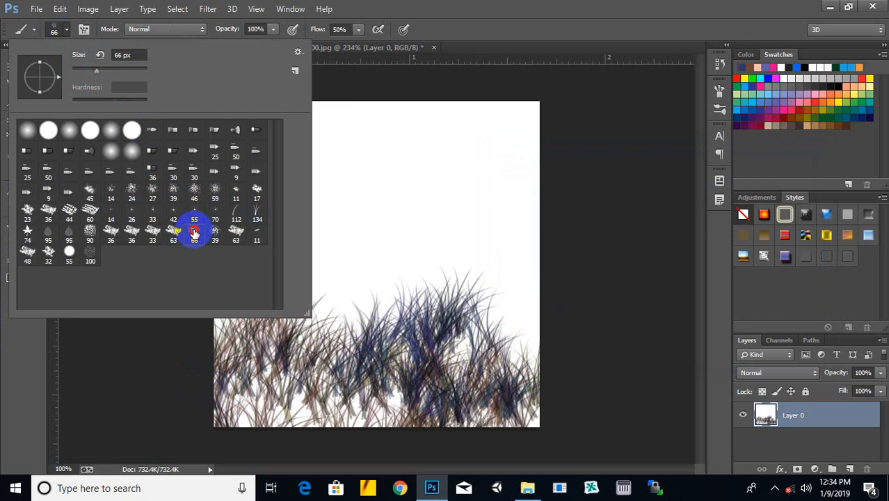
left_click(195, 234)
mouse_move(266, 180)
left_mouse_down()
mouse_move(337, 183)
mouse_move(391, 242)
mouse_move(456, 149)
mouse_move(500, 242)
mouse_move(181, 258)
mouse_move(298, 128)
mouse_move(449, 130)
mouse_move(493, 141)
left_mouse_up()
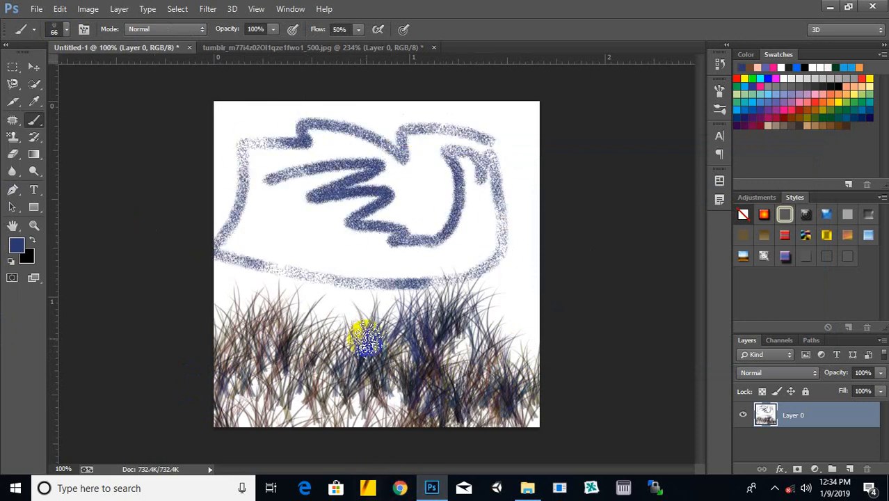
left_click_drag(357, 264, 246, 307)
left_click_drag(476, 220, 350, 248)
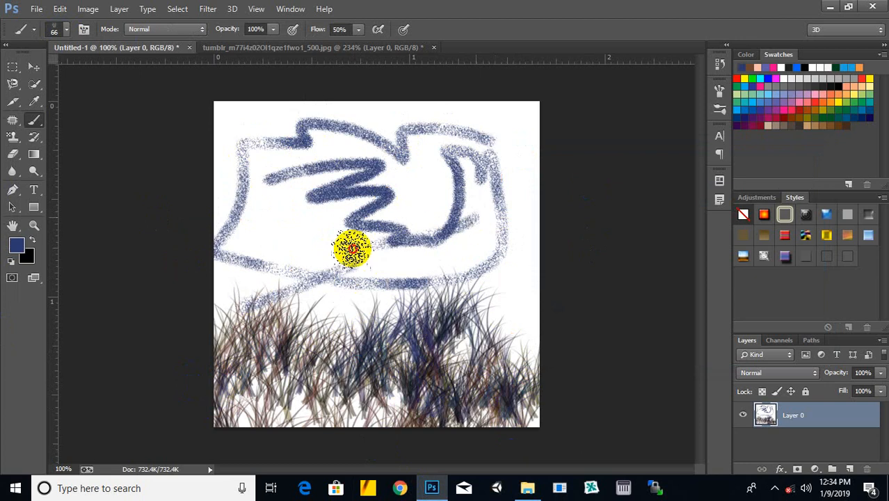
Set the brush size to 41 px, choose the fan bristle brush, and paint a stroke on the canvas.
left_click(56, 29)
left_click_drag(108, 73, 113, 67)
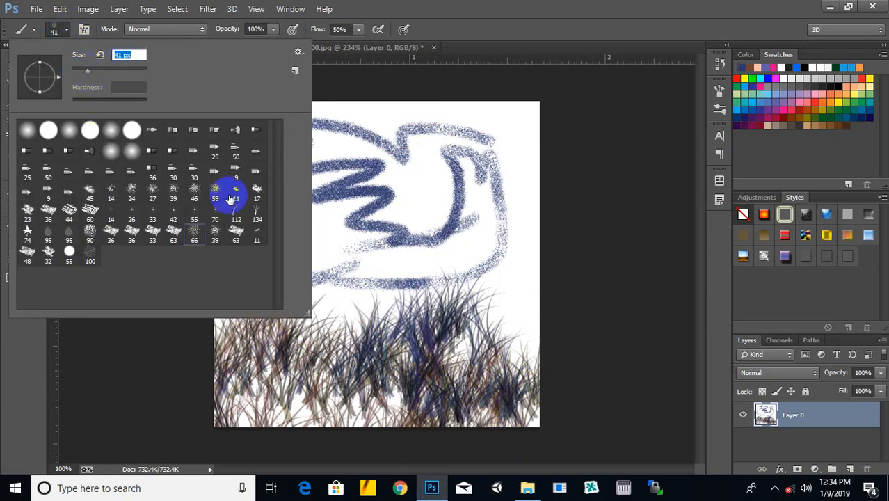
left_click(239, 132)
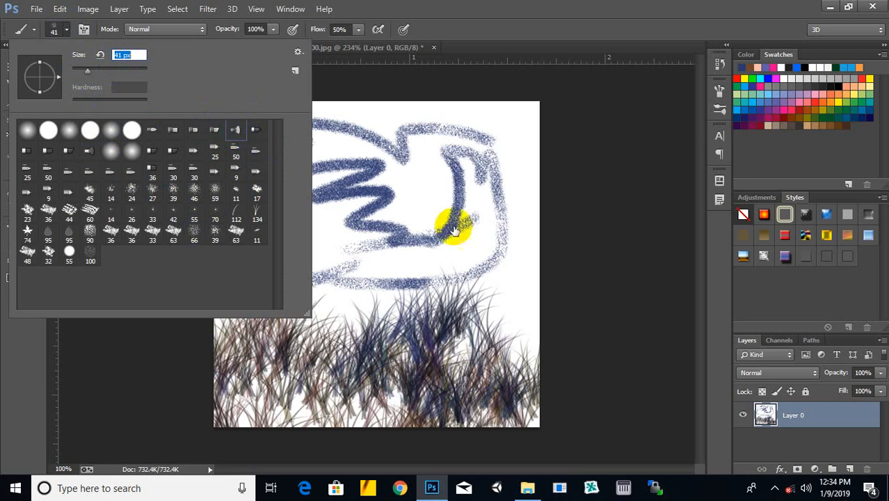
double_click(231, 131)
mouse_move(261, 170)
left_mouse_down()
mouse_move(403, 260)
mouse_move(504, 147)
mouse_move(497, 303)
mouse_move(297, 284)
mouse_move(429, 274)
left_mouse_up()
Clear everything painted on the Untitled-1 canvas and remove the selection.
key("ctrl+a")
key("Delete")
key("ctrl+d")
Paint a long winding dark blue stroke with the 41 px fan bristle brush, and undo it.
left_click(66, 30)
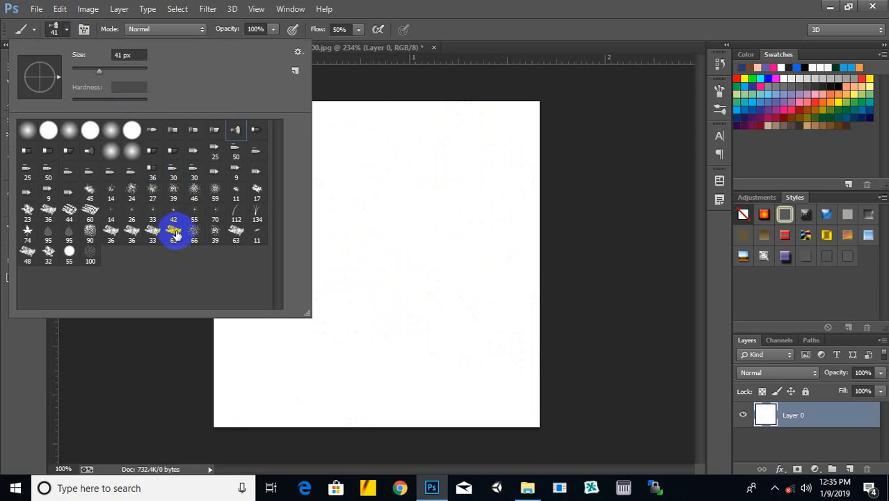
left_click(486, 12)
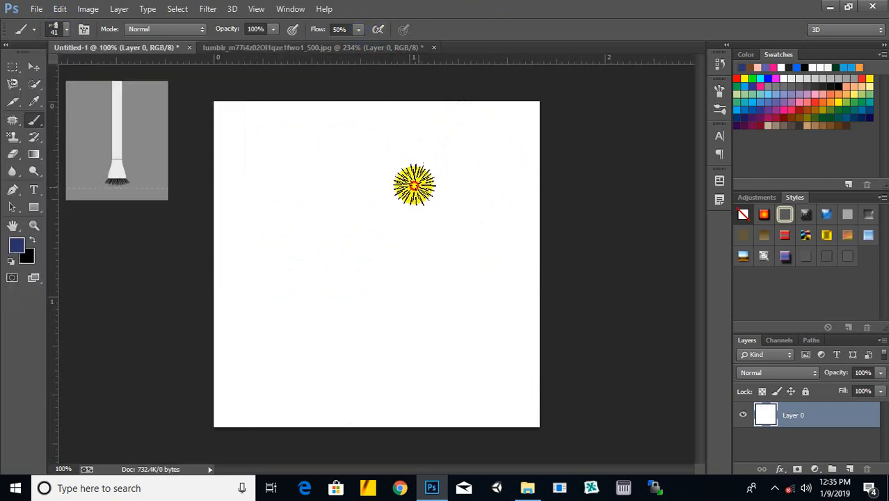
mouse_move(411, 185)
left_mouse_down()
mouse_move(395, 141)
mouse_move(423, 167)
mouse_move(401, 248)
mouse_move(393, 251)
mouse_move(480, 195)
mouse_move(500, 198)
mouse_move(465, 318)
mouse_move(479, 298)
mouse_move(314, 308)
mouse_move(304, 347)
mouse_move(250, 361)
left_mouse_up()
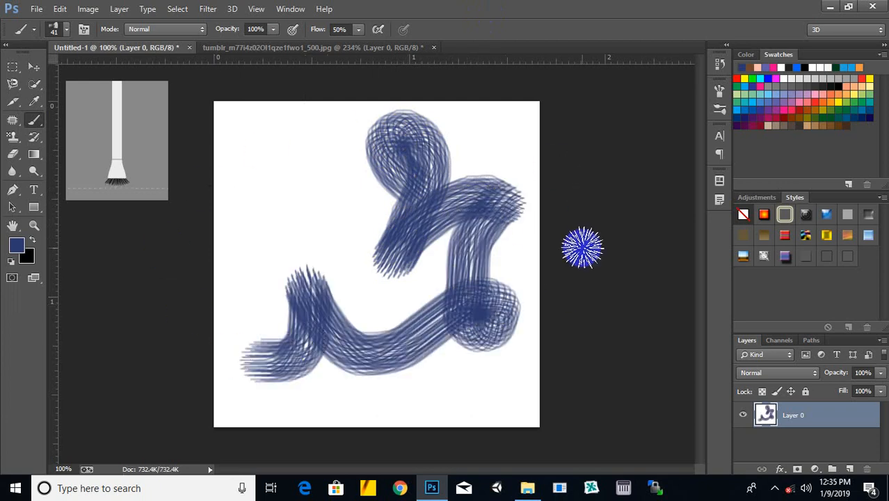
key("ctrl+z")
Activate the Pencil Tool for drawing on the Untitled-1 canvas.
right_click(35, 119)
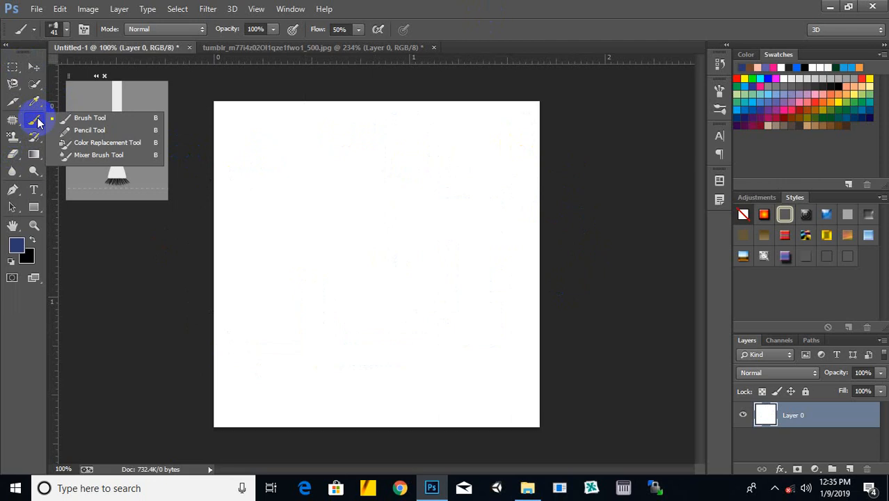
left_click(105, 132)
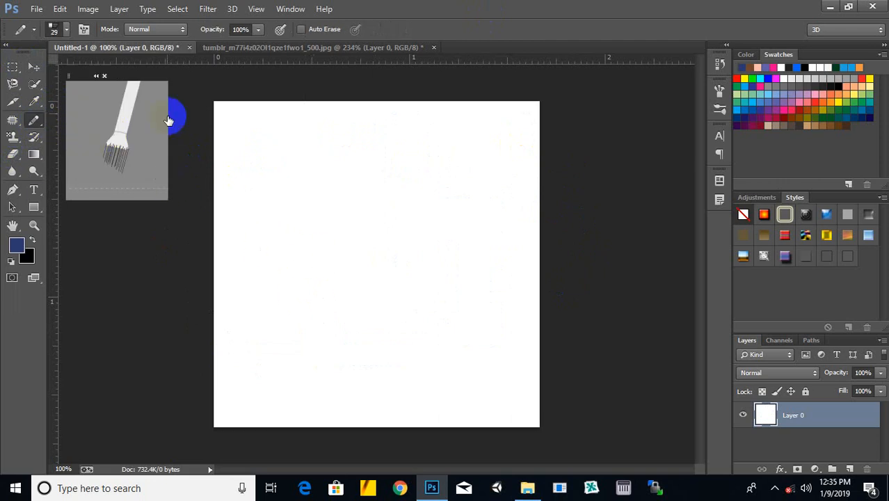
Choose a round 29 px tip for the Pencil Tool, and switch it to the 20 px round tip in the brush settings.
left_click(66, 30)
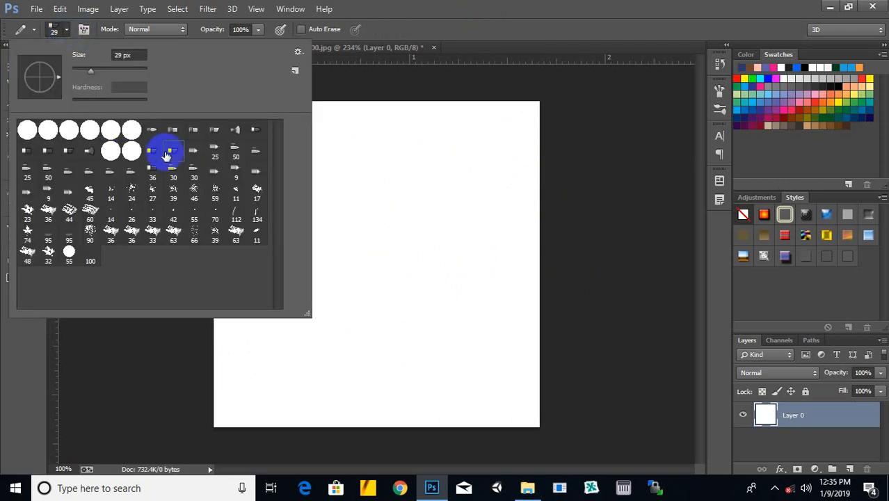
left_click(121, 141)
left_click(84, 29)
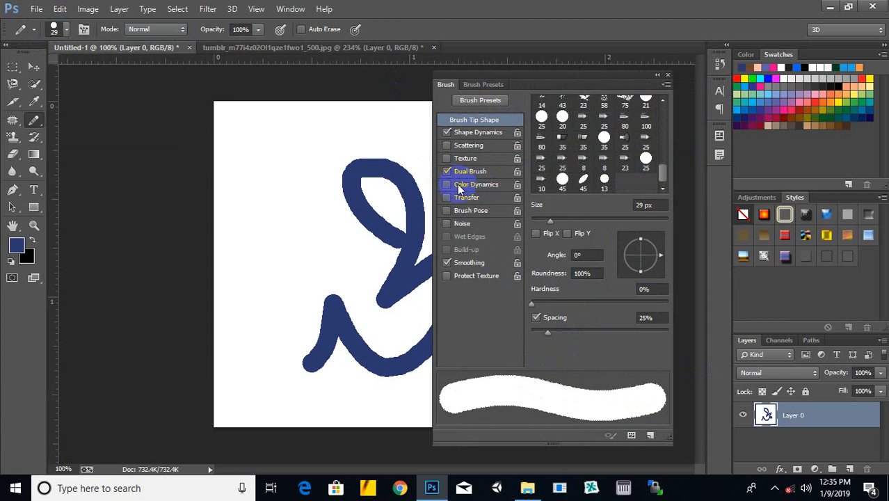
left_click(444, 188)
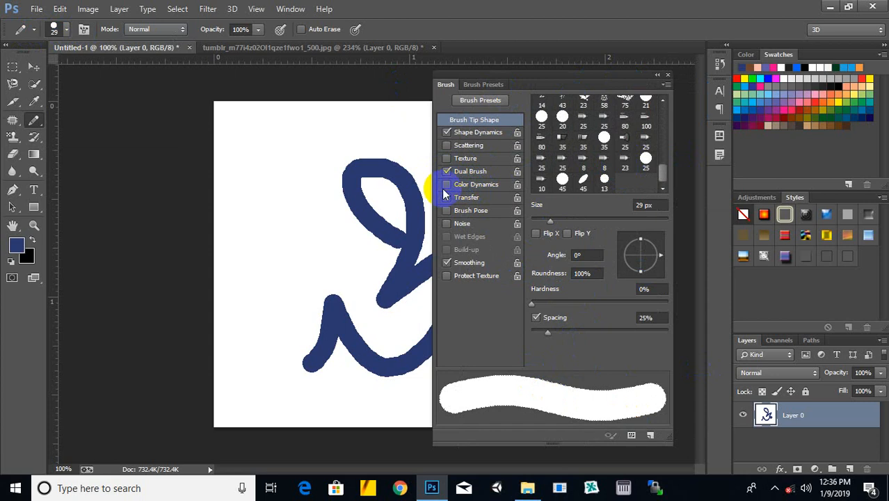
left_click(447, 196)
left_click(562, 116)
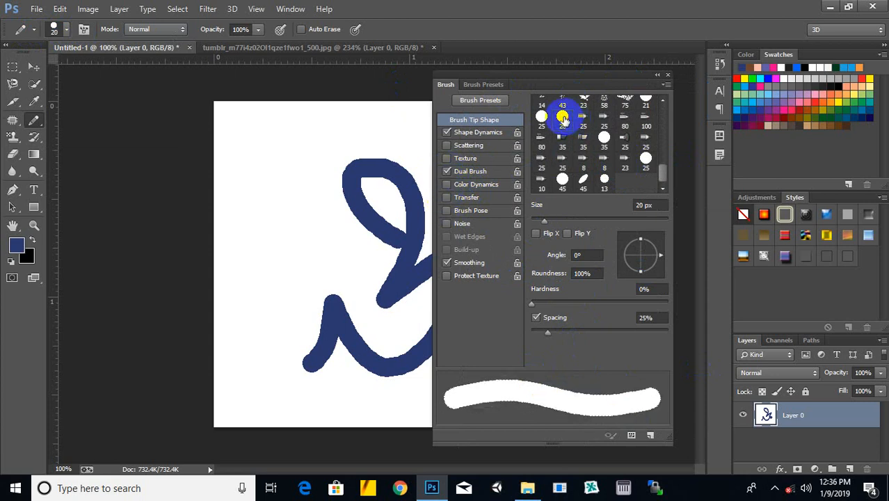
left_click(664, 75)
Paint a winding dark blue stroke down the canvas with the 20 px pencil, and undo all pencil strokes.
left_click_drag(504, 178, 338, 354)
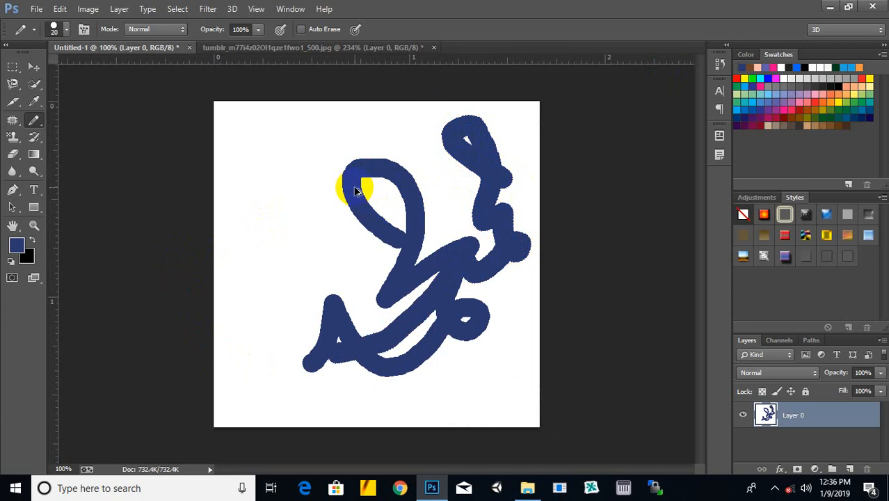
key("ctrl+alt+z")
key("ctrl+alt+z")
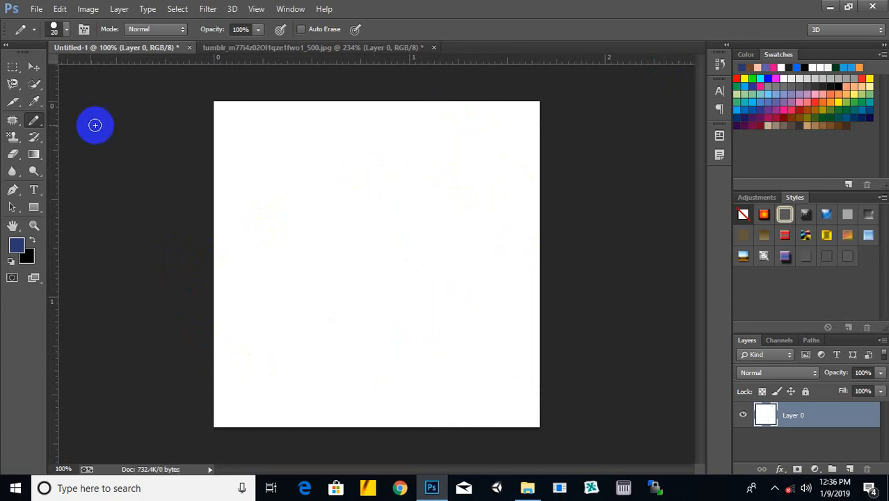
Paint over the soldier's hair, forehead and sunglasses edge in the photo with the 69 px Clone Stamp Tool.
right_click(34, 120)
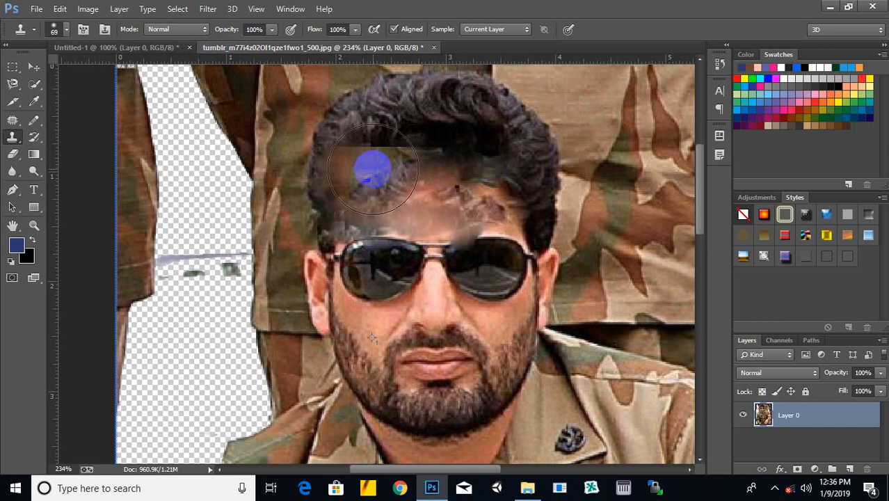
mouse_move(368, 168)
left_mouse_down()
mouse_move(355, 224)
mouse_move(335, 210)
mouse_move(397, 193)
mouse_move(359, 182)
mouse_move(429, 114)
mouse_move(374, 143)
mouse_move(335, 244)
left_mouse_up()
scroll(348, 251, "down", 3)
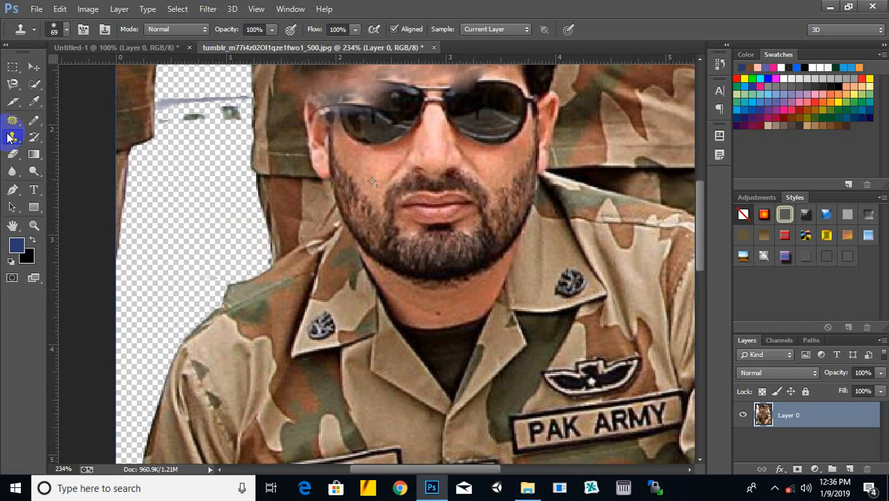
Reduce the Clone Stamp brush to 24 px and retouch the area around the soldier's earlobe.
left_click(61, 29)
left_click_drag(98, 71, 82, 72)
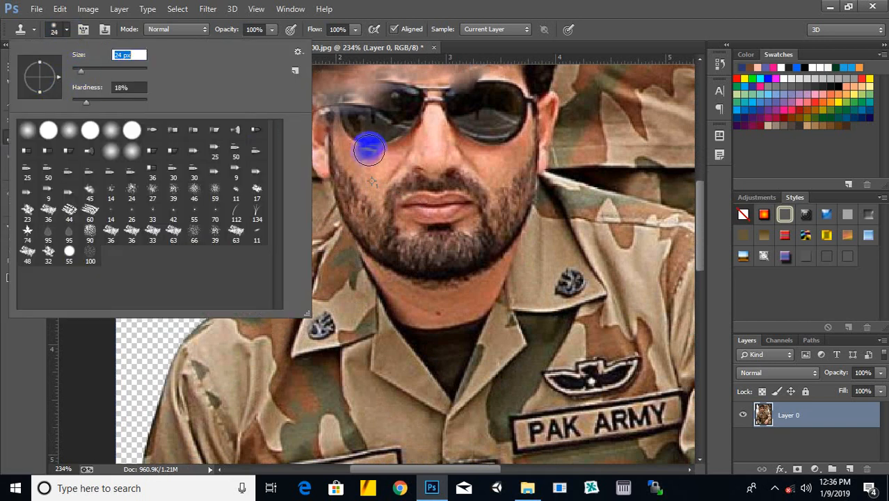
left_click(533, 9)
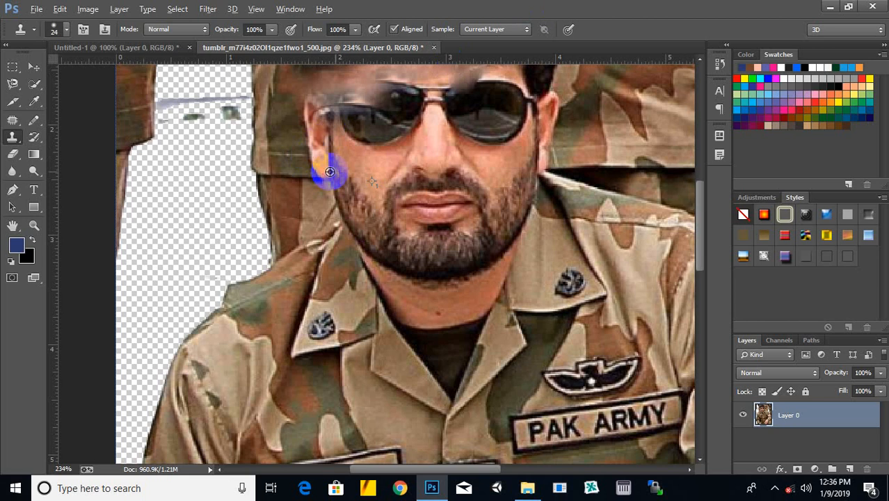
scroll(328, 169, "up", 3)
scroll(325, 170, "up", 2)
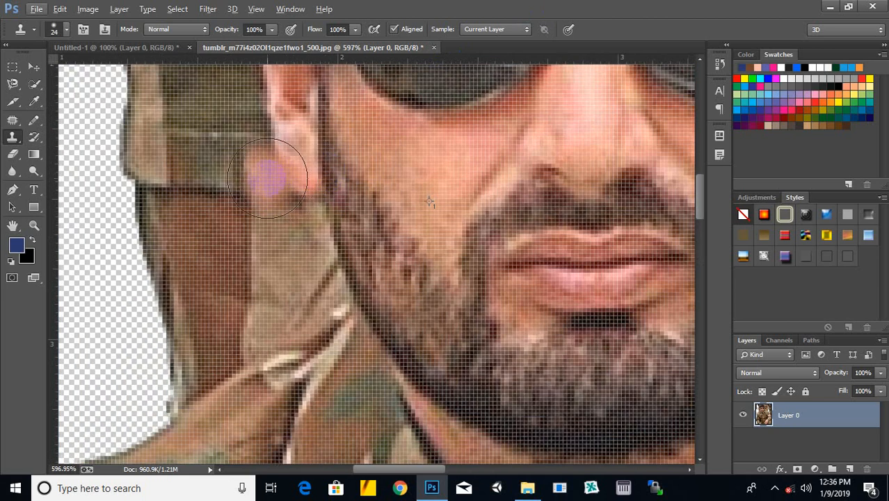
mouse_move(297, 223)
left_mouse_down()
mouse_move(284, 173)
mouse_move(293, 135)
mouse_move(307, 146)
left_mouse_up()
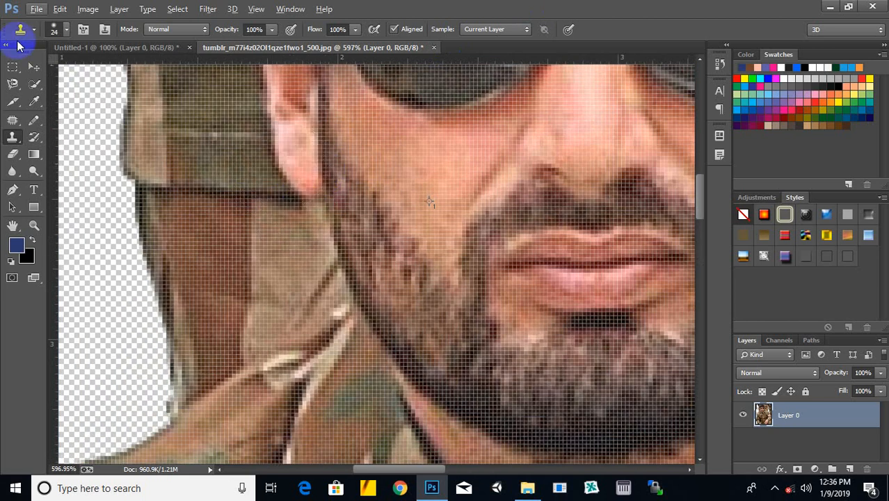
left_click(61, 34)
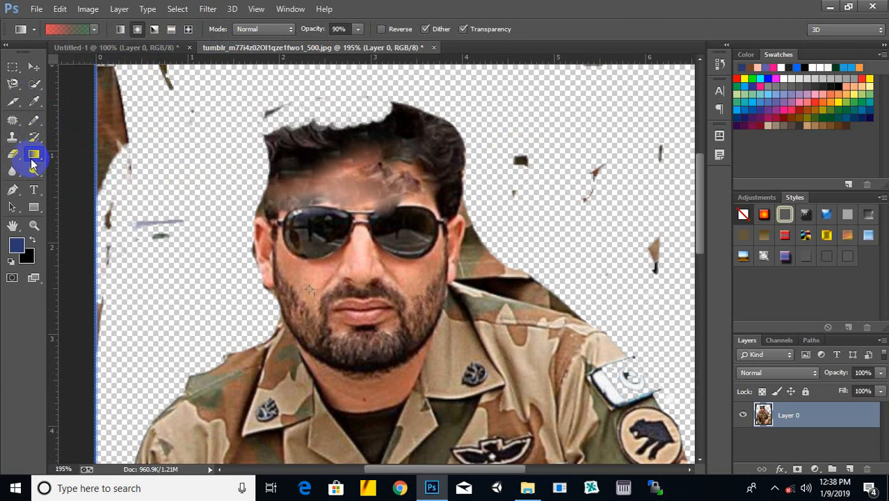
Fill the Untitled-1 canvas with multicolour radial gradients using presets of the Gradient Tool.
right_click(34, 158)
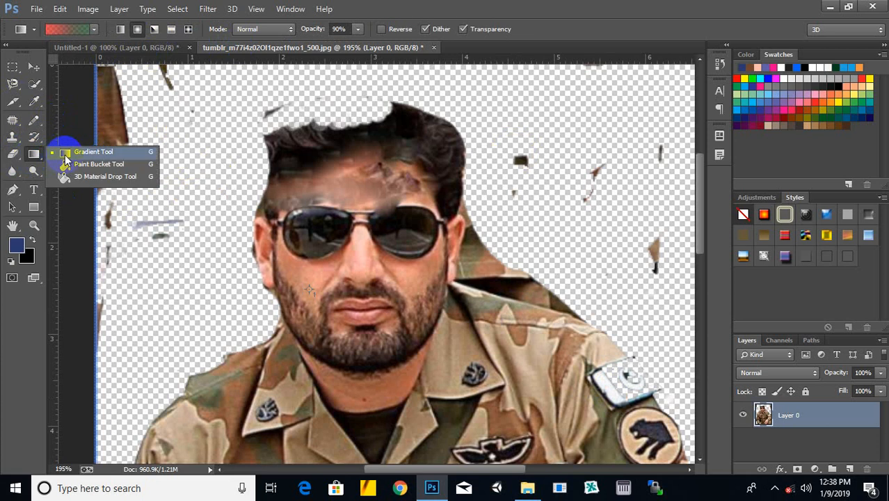
left_click(66, 153)
left_click(107, 47)
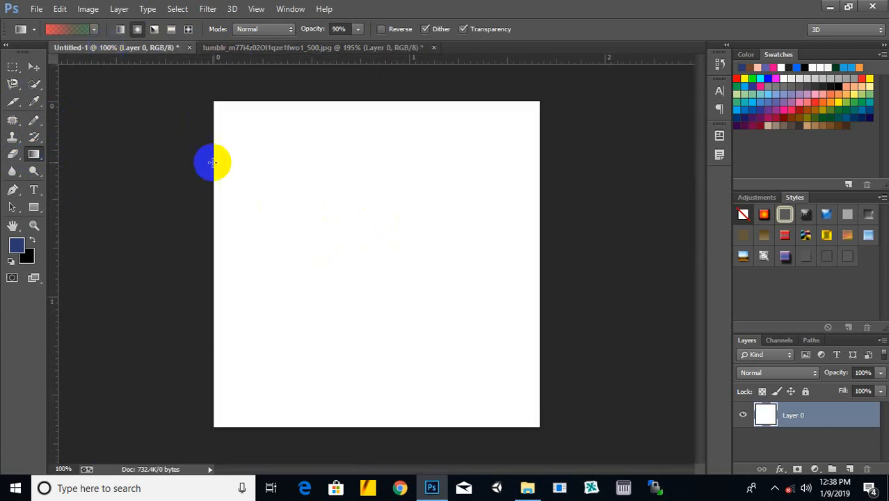
left_click(95, 29)
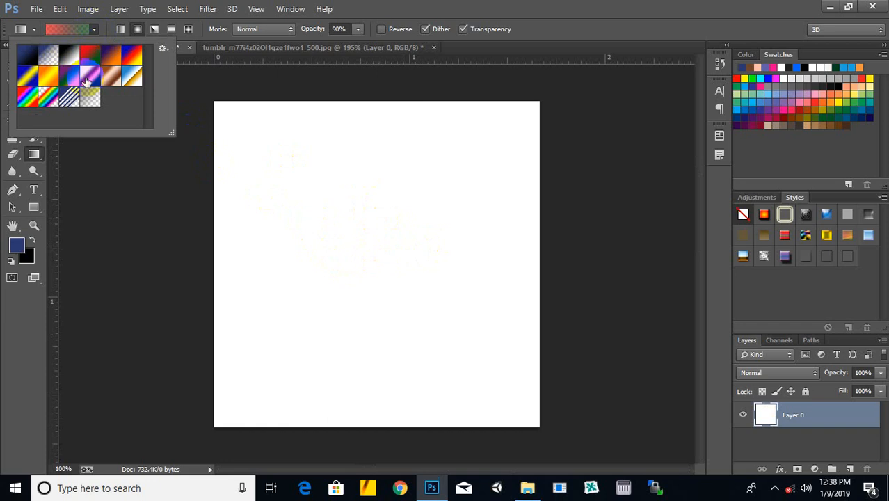
double_click(84, 87)
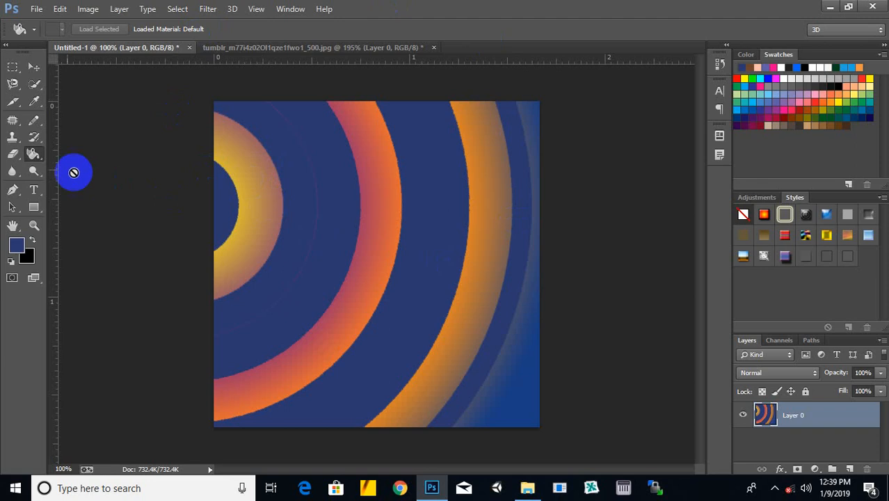
Activate the Blur Tool for the soldier photo and set its brush size to 22 px.
left_click(73, 174)
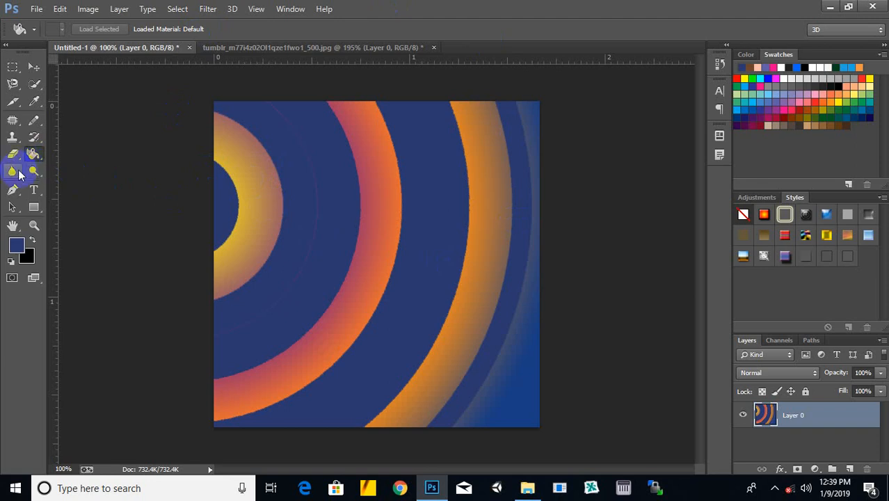
left_click(12, 171)
left_click_drag(21, 174, 44, 174)
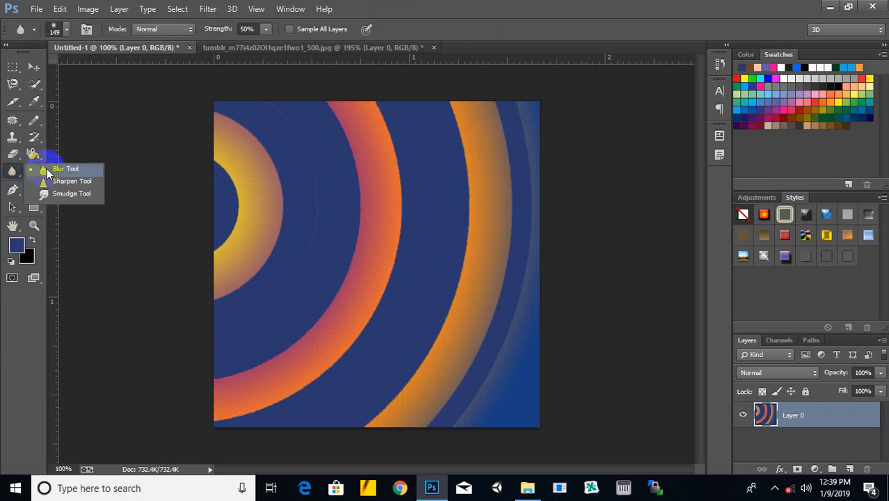
left_click(45, 173)
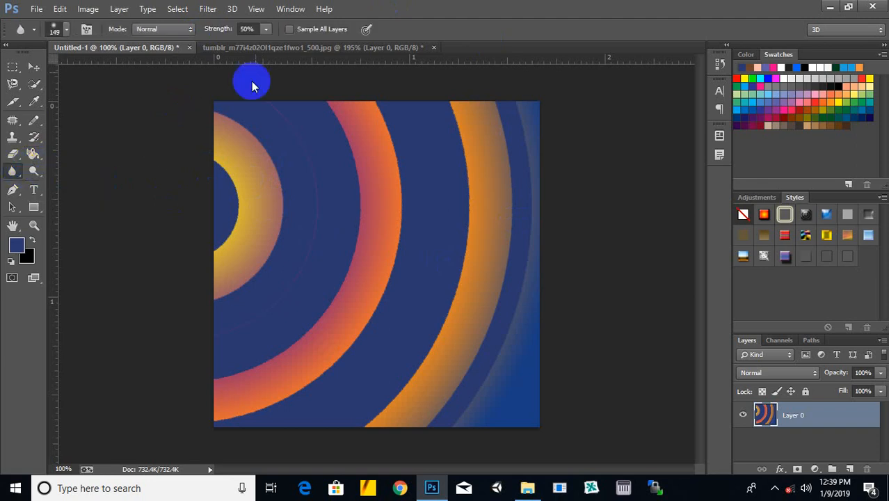
left_click(269, 49)
mouse_move(108, 181)
left_mouse_down()
mouse_move(218, 168)
mouse_move(232, 137)
mouse_move(185, 149)
mouse_move(115, 125)
left_mouse_up()
left_click(65, 30)
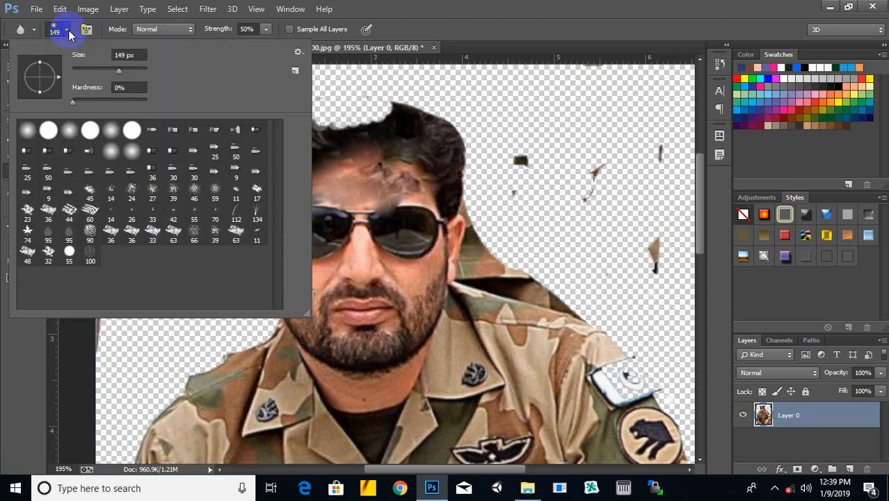
left_click_drag(85, 68, 82, 73)
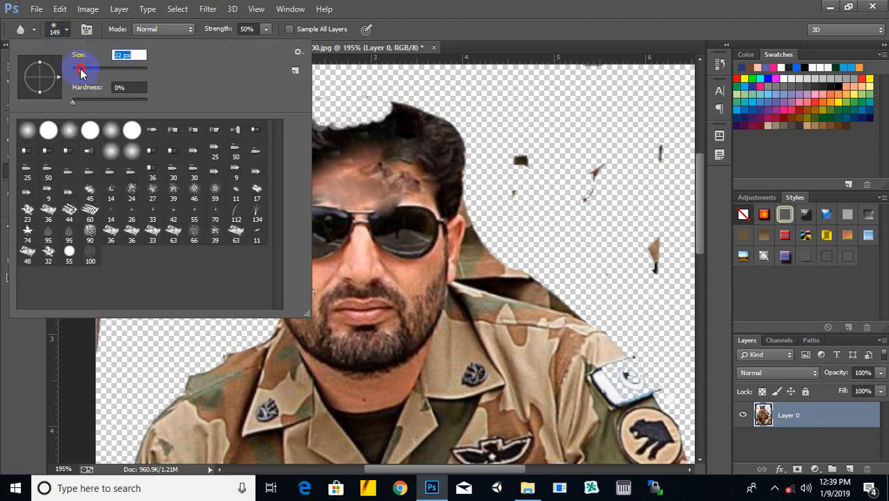
Blur the cut-out edges along the soldier's hair and the cloth beside his shoulder.
left_click(515, 115)
mouse_move(492, 115)
left_mouse_down()
mouse_move(404, 98)
mouse_move(391, 100)
mouse_move(397, 111)
mouse_move(363, 109)
mouse_move(445, 115)
mouse_move(462, 201)
mouse_move(492, 246)
mouse_move(501, 281)
mouse_move(505, 262)
mouse_move(574, 321)
left_mouse_up()
left_click_drag(414, 125, 338, 113)
Sharpen the soldier's face beside the nose with the Sharpen Tool.
left_click(13, 172)
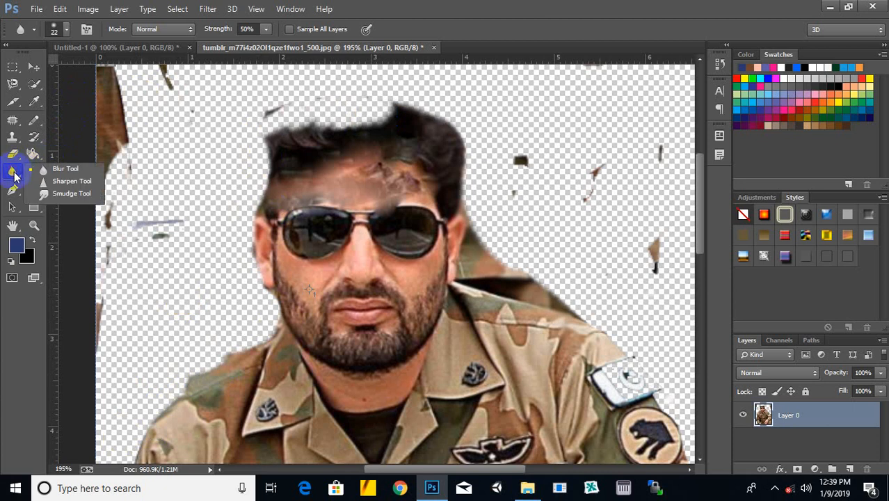
left_click(69, 181)
left_click(344, 284)
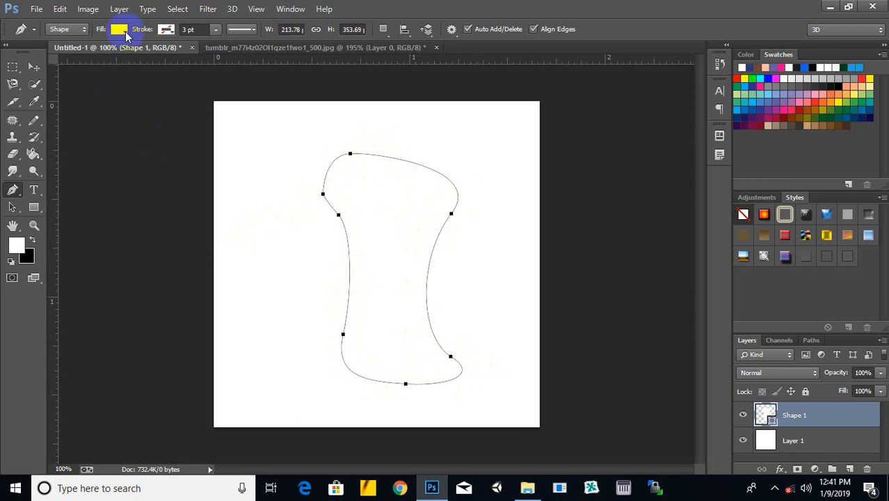
Give the curved pen shape on Untitled-1 a black fill and a dashed pink stroke of 2.51 pt.
left_click(119, 29)
left_click(128, 91)
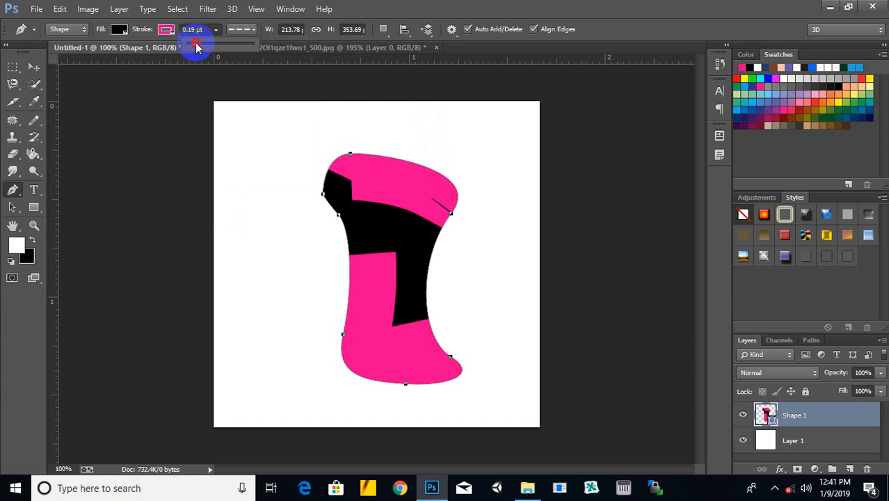
mouse_move(196, 44)
left_mouse_down()
mouse_move(214, 46)
mouse_move(202, 44)
mouse_move(198, 56)
mouse_move(199, 44)
left_mouse_up()
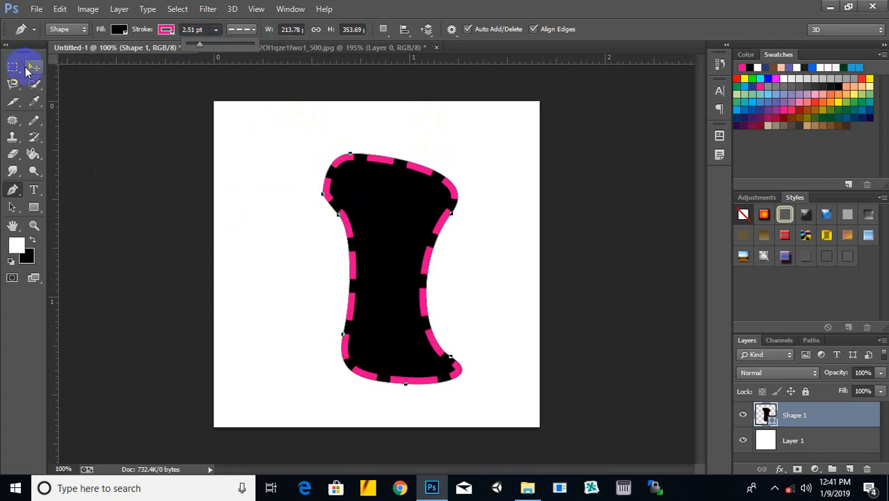
Redraw the right side of the Shape 1 path with the Freeform Pen Tool, and activate the Add Anchor Point Tool.
left_click(13, 190)
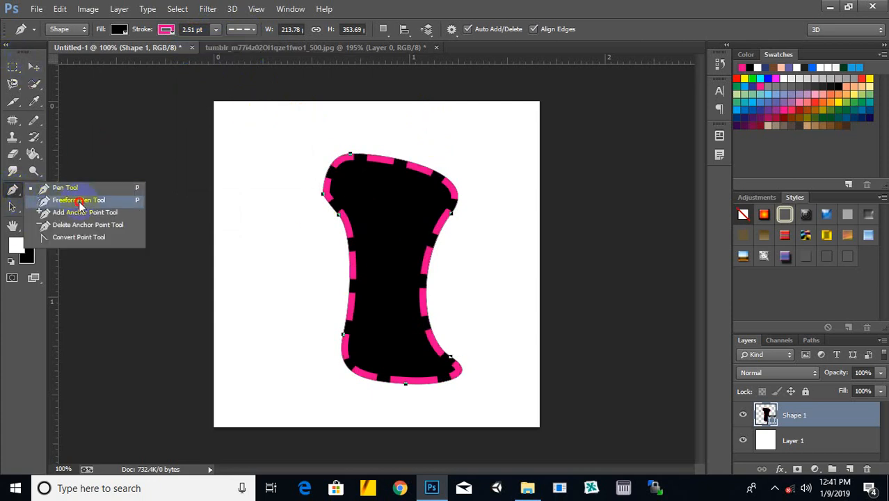
left_click(80, 204)
left_click_drag(309, 185, 451, 357)
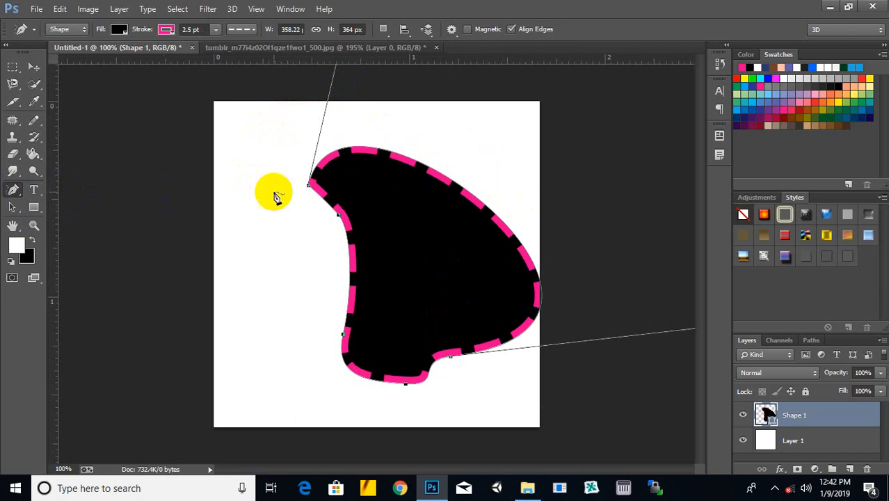
right_click(13, 189)
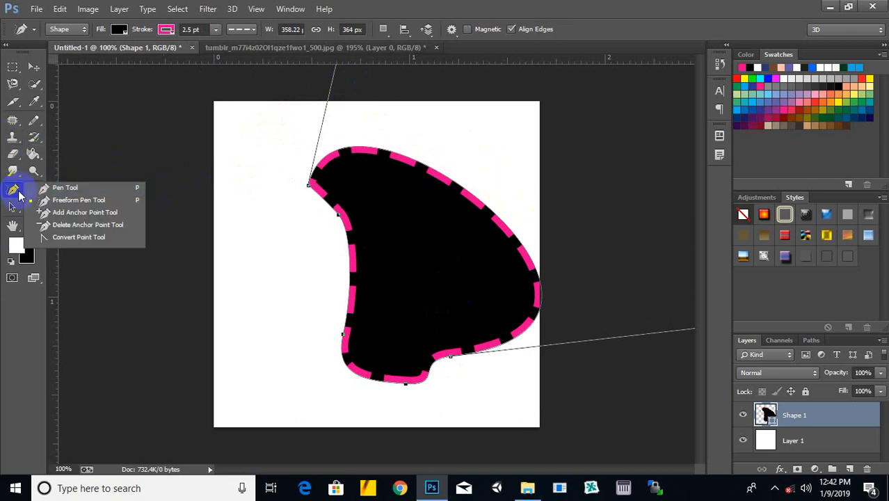
left_click(89, 215)
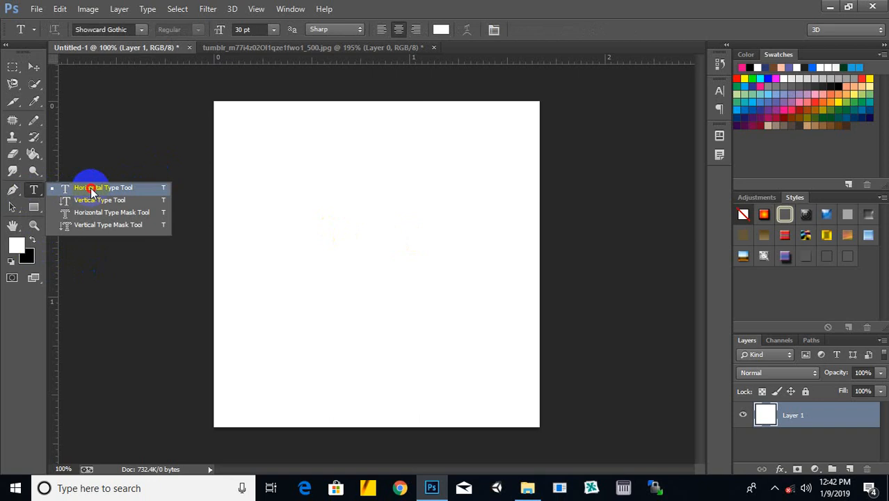
Add the horizontal text "PAKISTAN" in black to the upper half of the blank canvas.
left_click(91, 188)
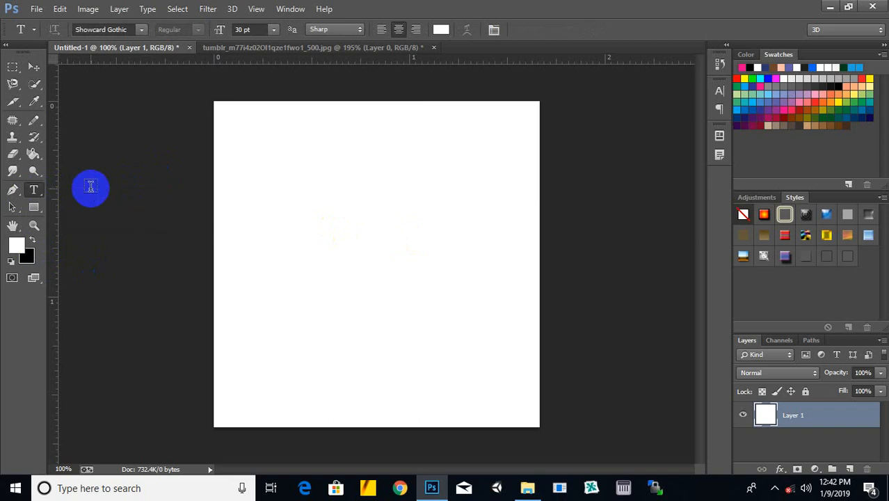
left_click(281, 221)
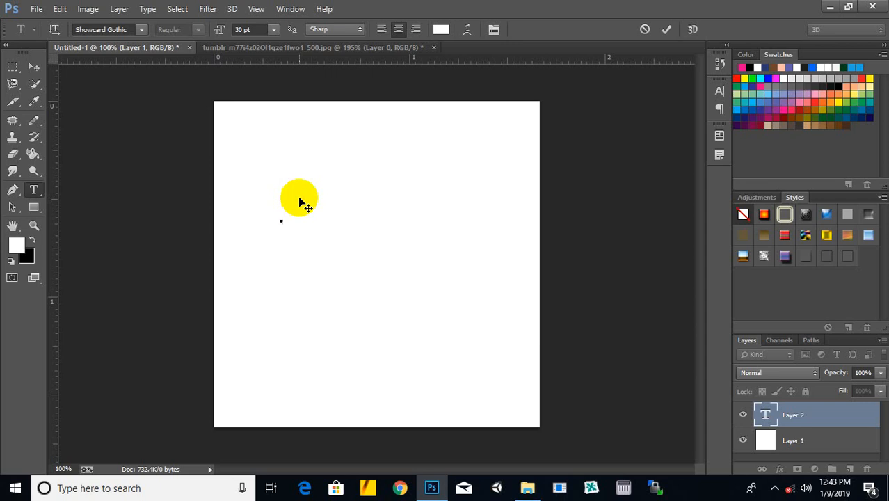
type("Helloyou")
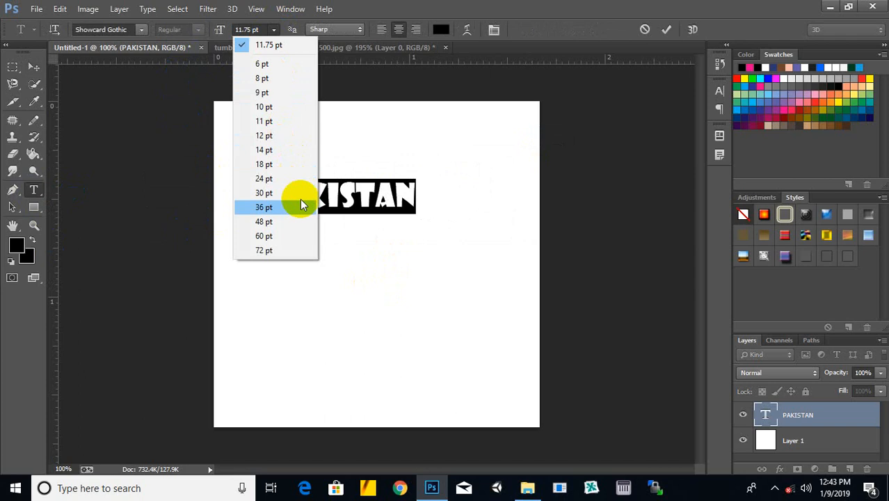
Try a 48 pt font size on the PAKISTAN text, and reduce it to 9 pt.
left_click(298, 215)
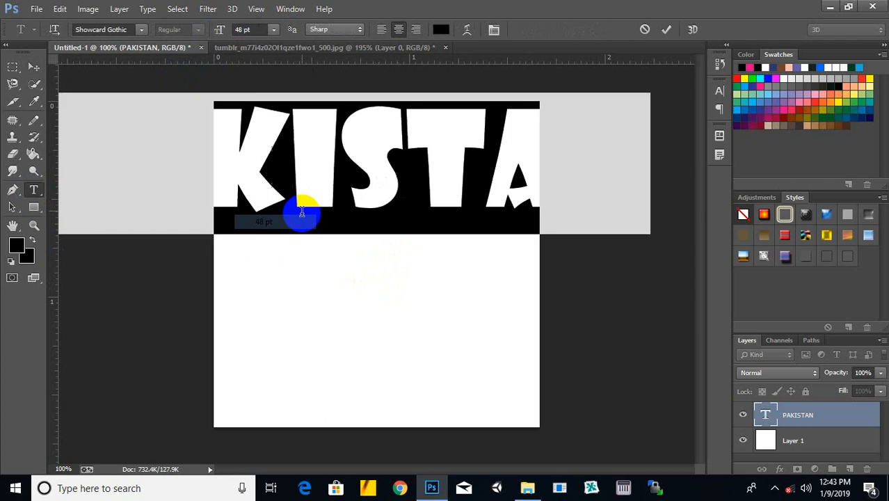
left_click(274, 30)
left_click(277, 92)
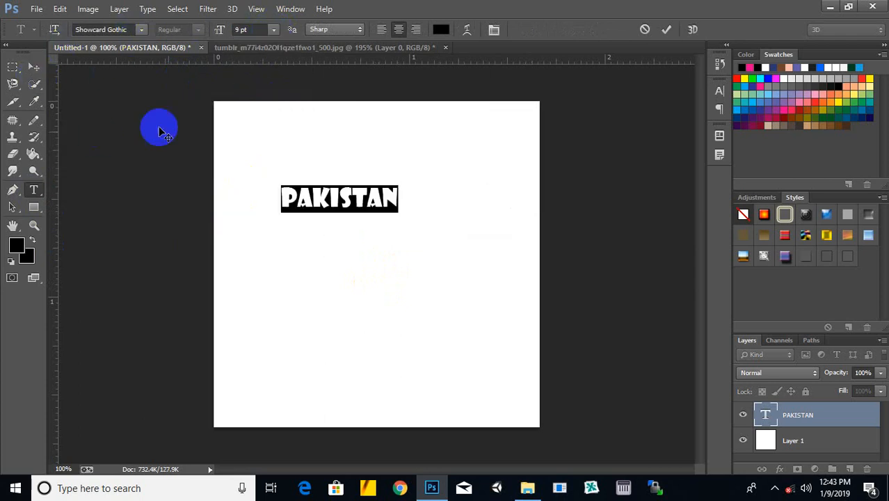
Try the Wide Latin and Toe the Lineless fonts on the PAKISTAN text.
left_click(141, 29)
left_click(172, 230)
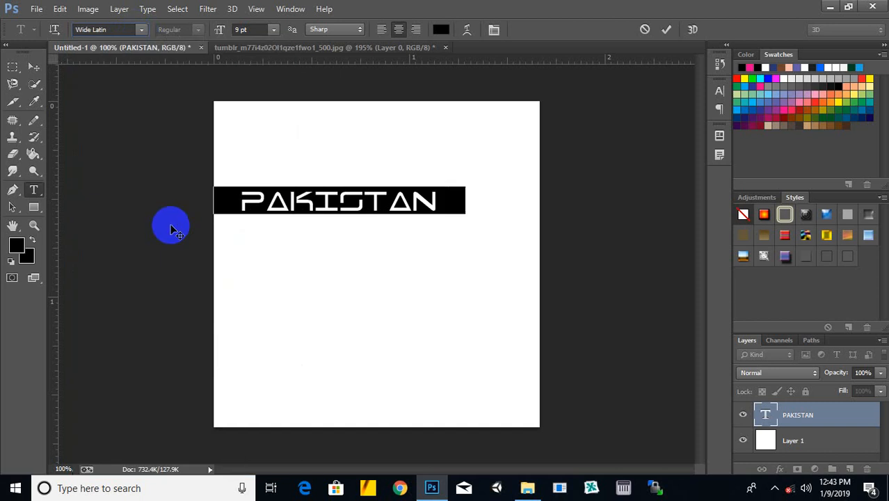
left_click(141, 29)
scroll(168, 175, "up", 9)
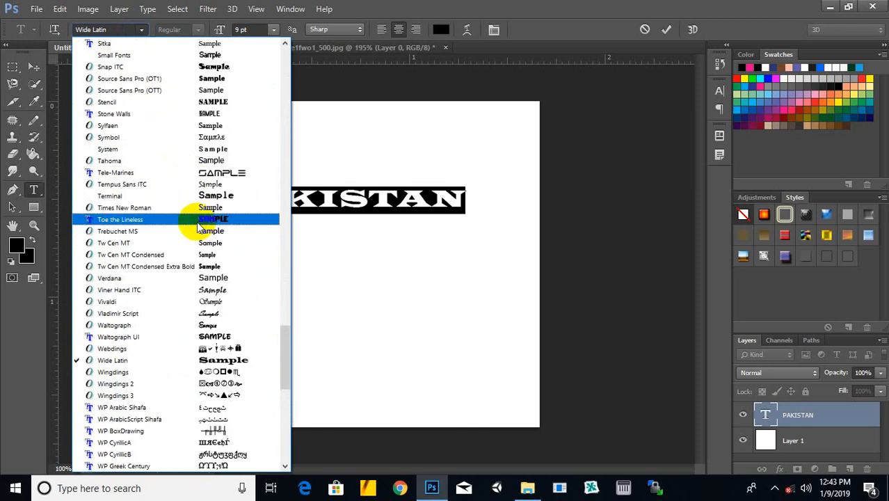
left_click(199, 219)
Set the font of the PAKISTAN text to Insomnia and commit the text edit.
left_click_drag(277, 198, 403, 202)
left_click(142, 29)
left_click_drag(286, 396, 288, 212)
left_click(250, 195)
left_click(667, 29)
Enlarge the PAKISTAN text to about 15.91 pt with Free Transform and reposition it in the upper half of the canvas.
key("ctrl+t")
left_click_drag(409, 212, 512, 235)
left_click_drag(441, 214, 430, 236)
key("Return")
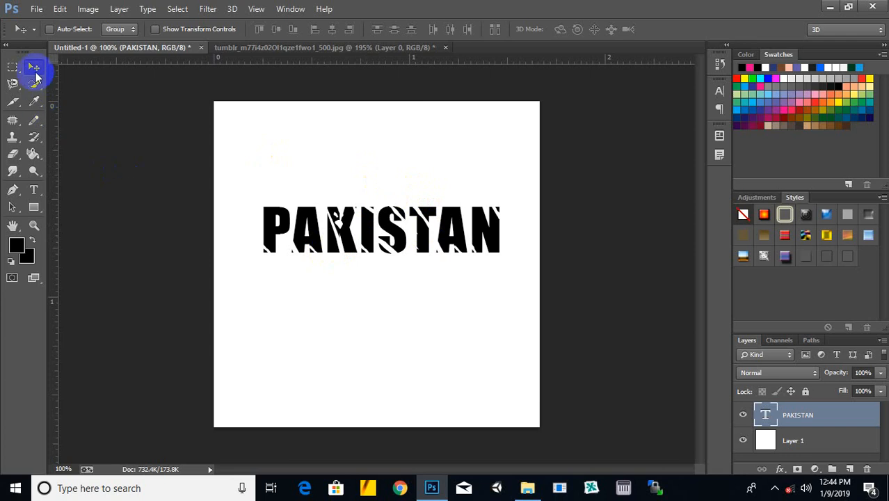
Select the whole PAKISTAN text for editing and set its anti-aliasing to Strong.
left_click(35, 190)
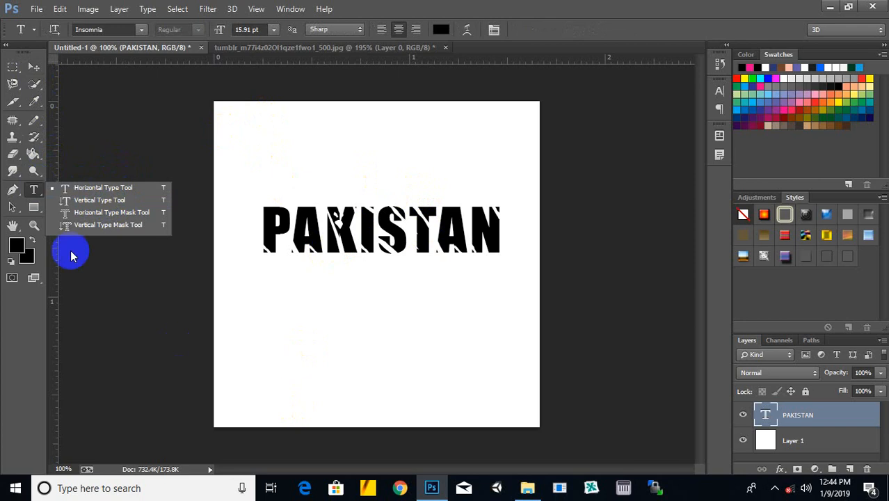
left_click(33, 193)
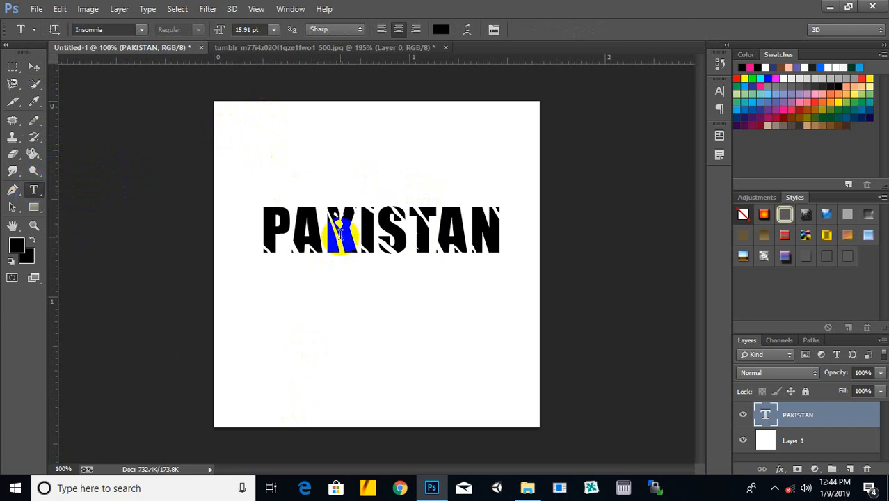
left_click(341, 239)
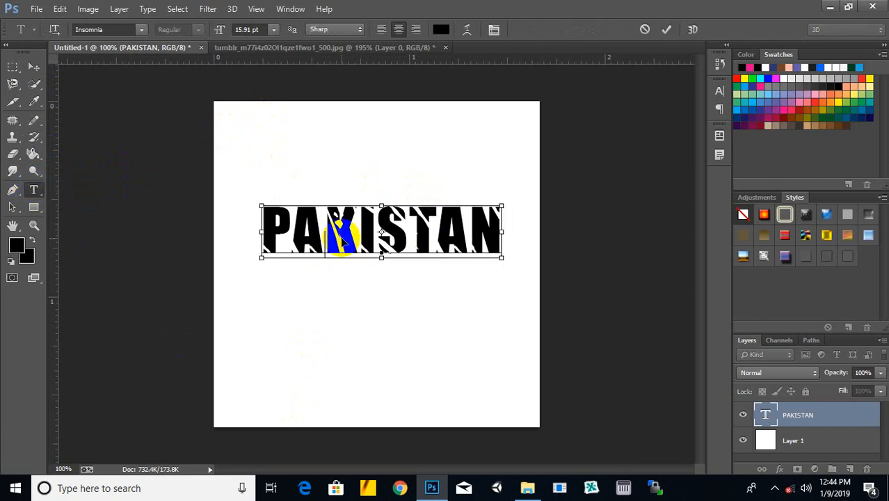
key("ctrl+a")
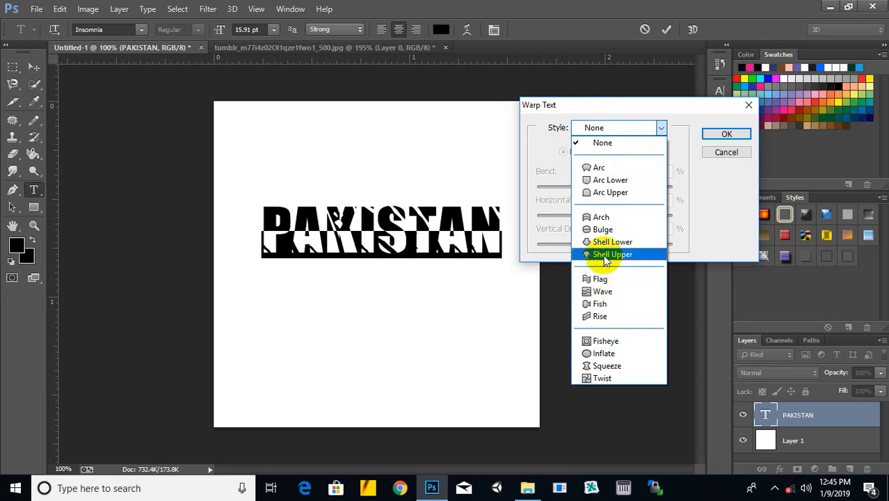
Try the Inflate, Arc, Fish and Rise warp styles on the PAKISTAN text, including the vertical orientation for Fish.
left_click(612, 355)
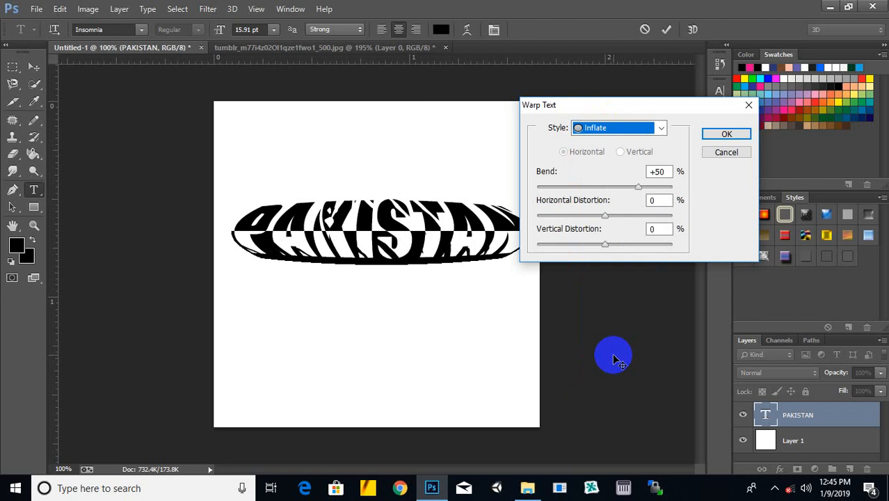
left_click_drag(633, 104, 708, 98)
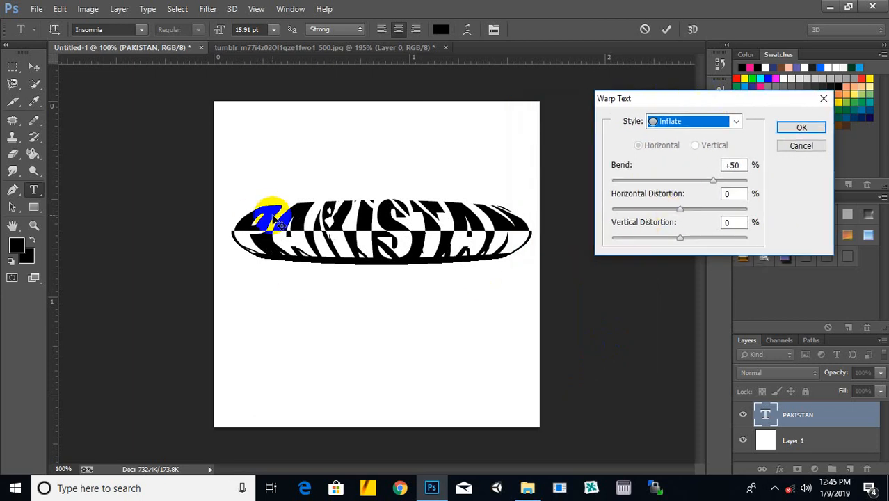
left_click(735, 122)
left_click(717, 160)
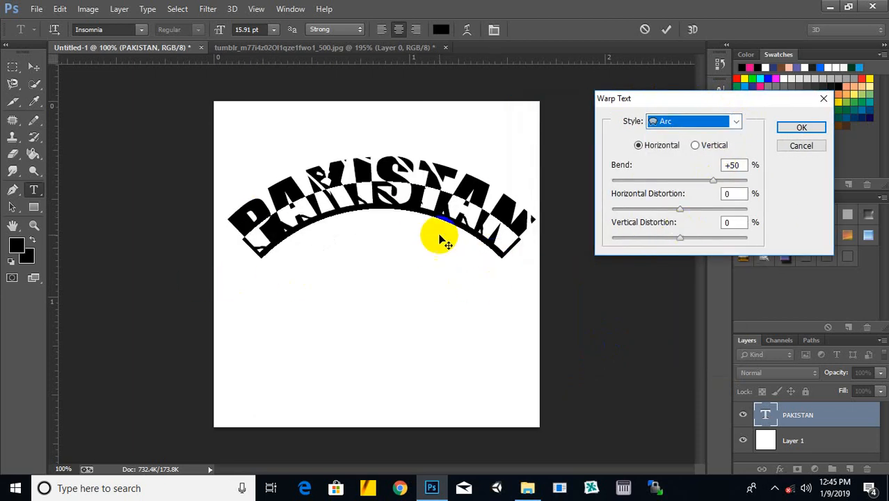
left_click(735, 123)
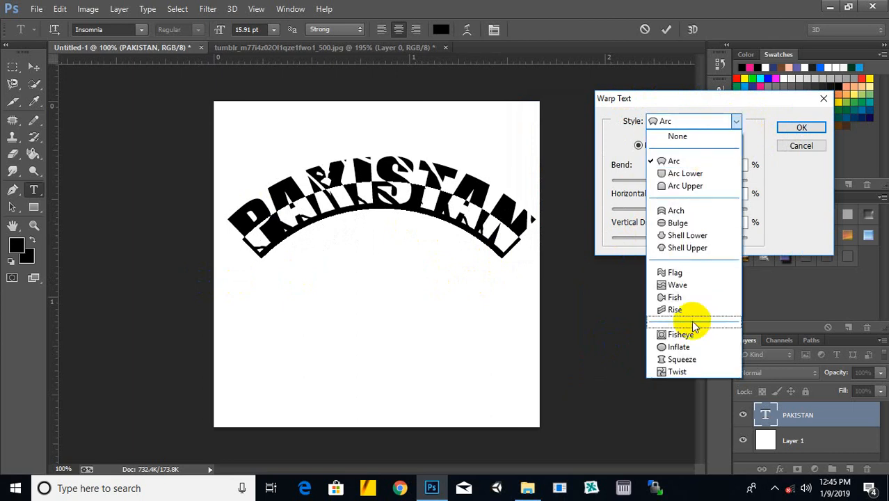
left_click(689, 297)
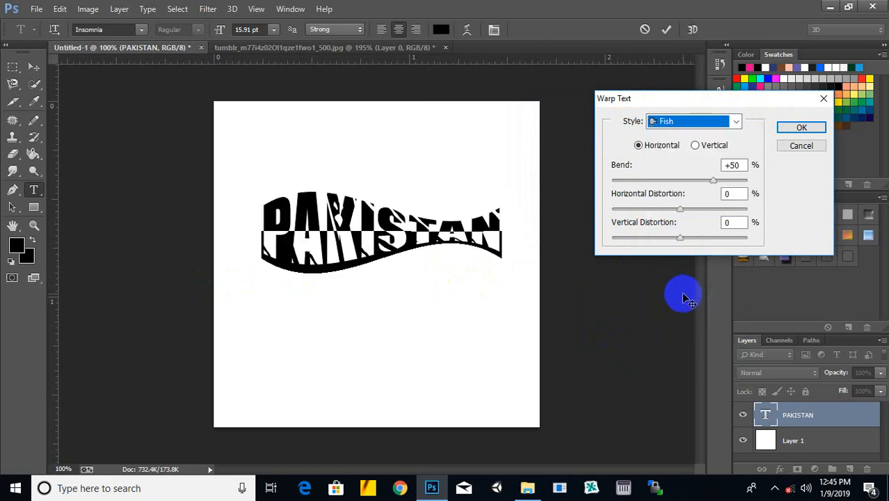
left_click(695, 145)
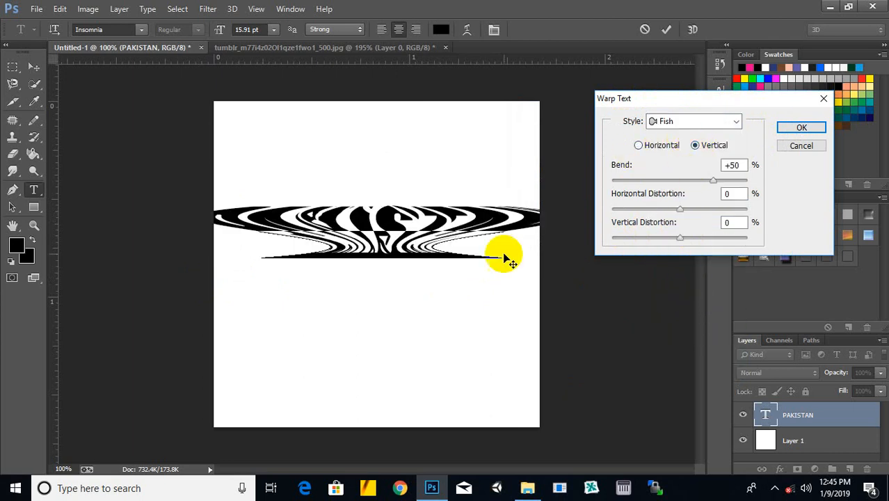
left_click(638, 145)
left_click(732, 122)
left_click(689, 309)
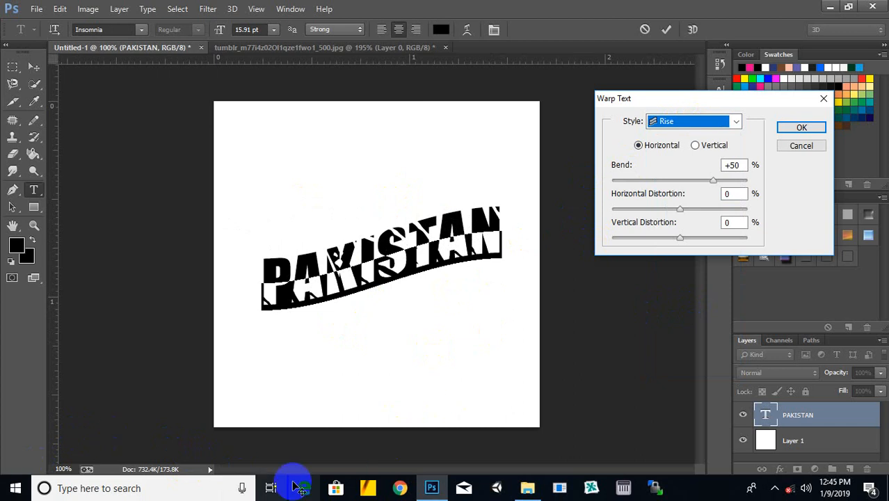
Apply the Fisheye warp style with a +50% bend to the PAKISTAN text.
left_click(732, 122)
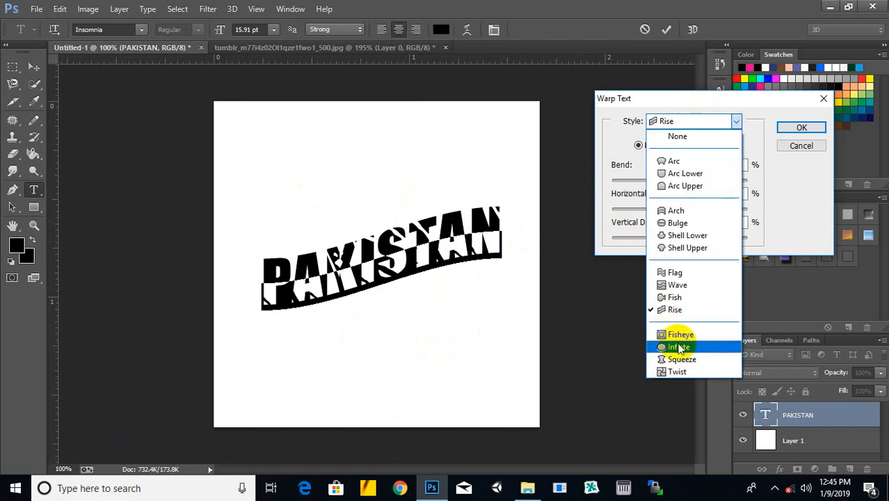
left_click(668, 334)
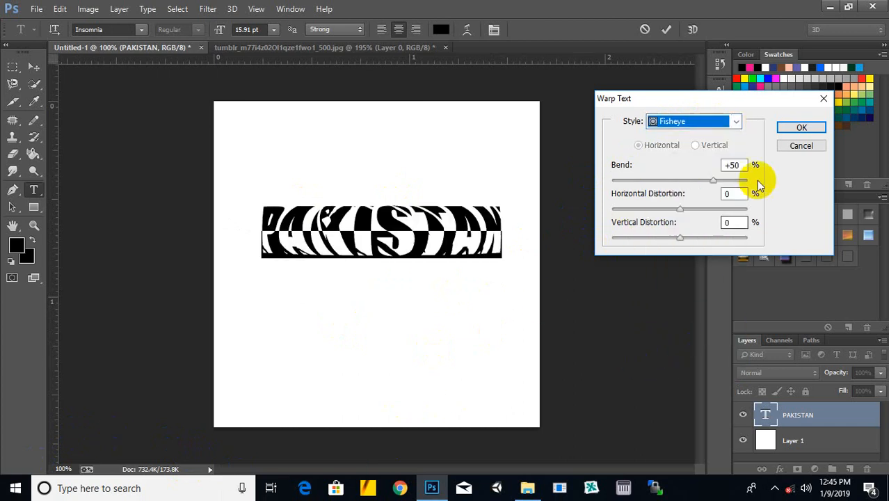
left_click(802, 128)
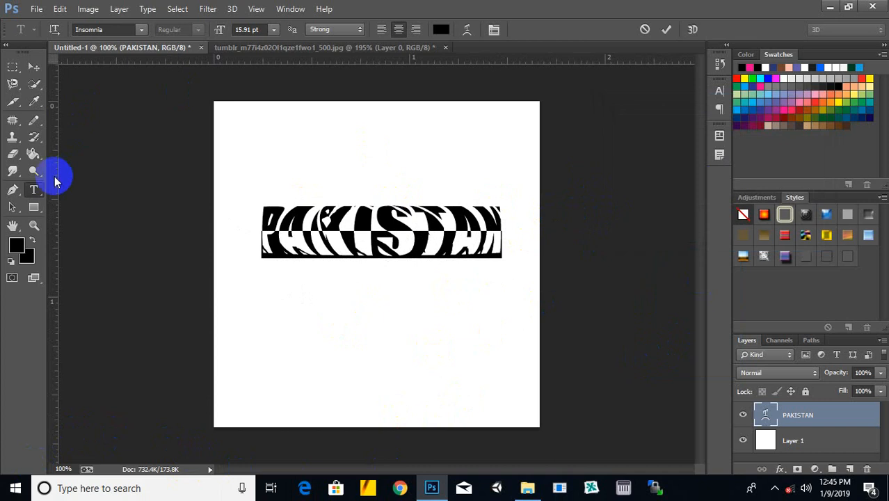
Add the vertical text "ddf" above the PAKISTAN text with the Vertical Type Tool.
left_click(36, 190)
left_click(99, 199)
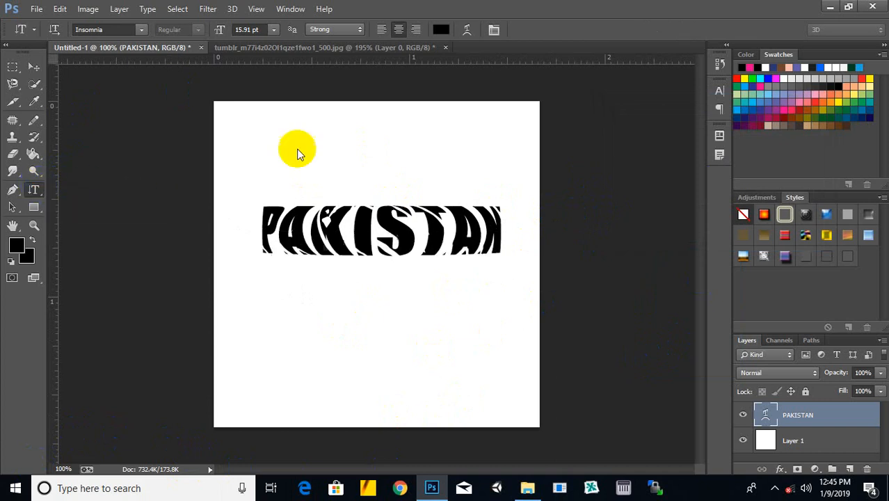
left_click(322, 141)
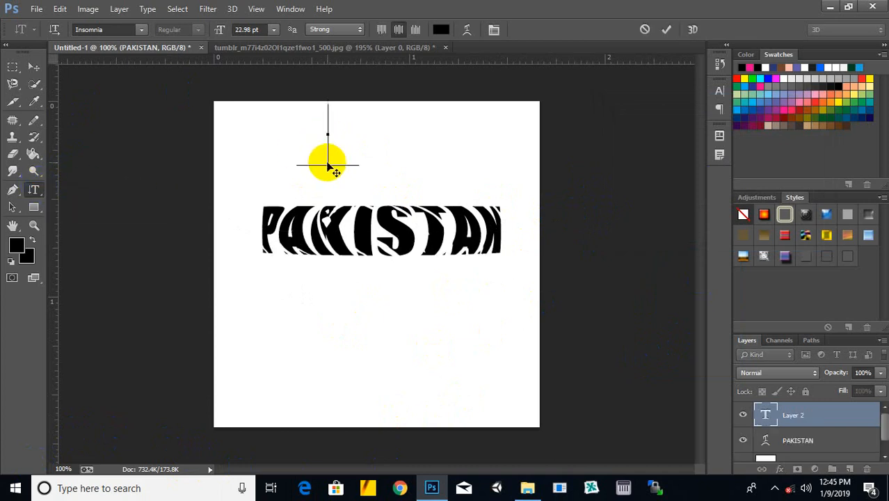
type("NF")
key("ctrl+Return")
Try a second vertical text reading "pakistan" down the middle of the canvas, and delete its layer.
left_click(365, 356)
type("PAKISTAN")
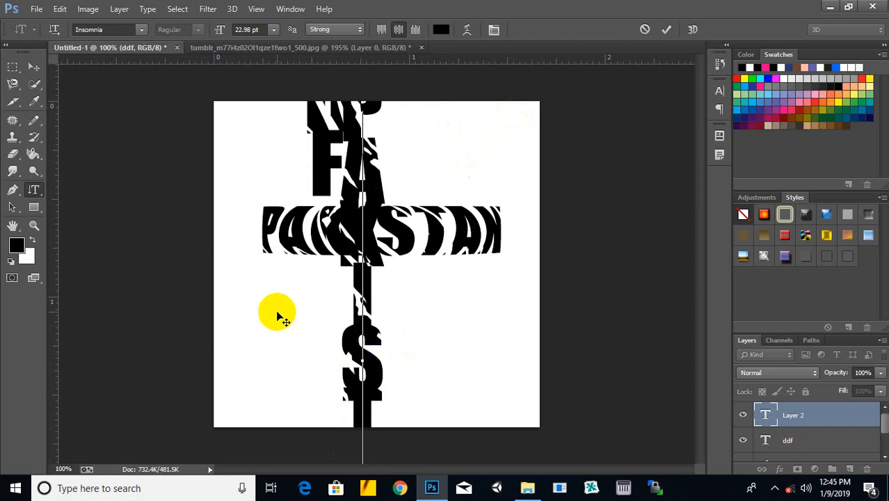
left_click(34, 66)
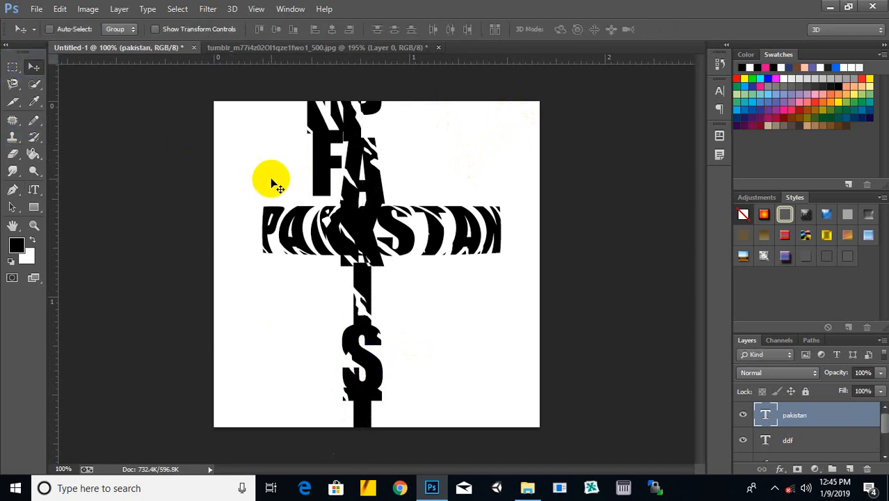
key("Delete")
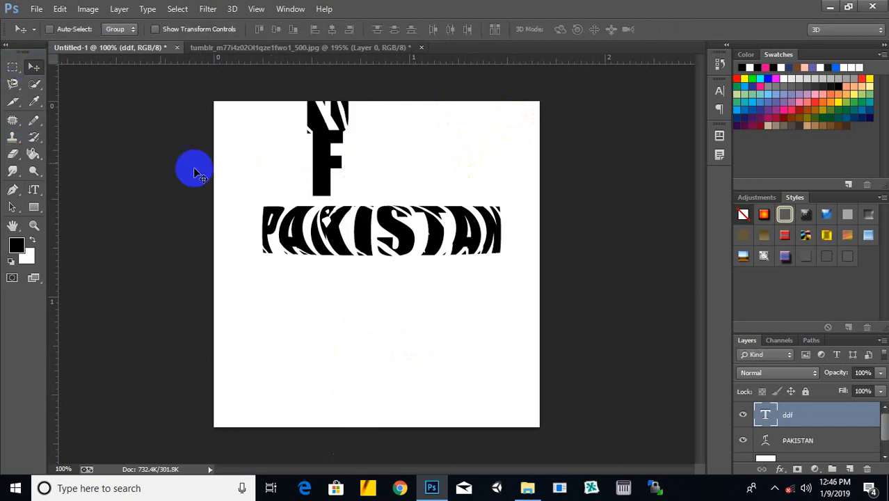
Draw a black curved three-point shape about 206 by 164 px below the PAKISTAN text with the Pen Tool.
left_click(8, 213)
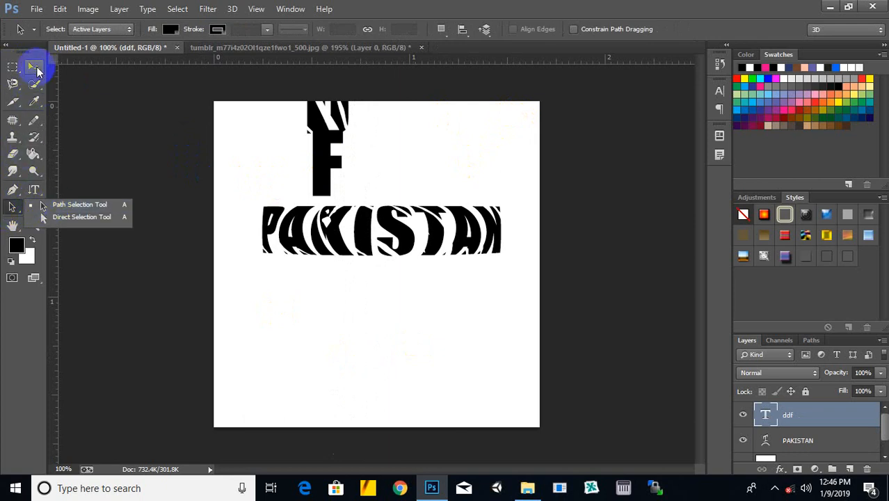
left_click(104, 205)
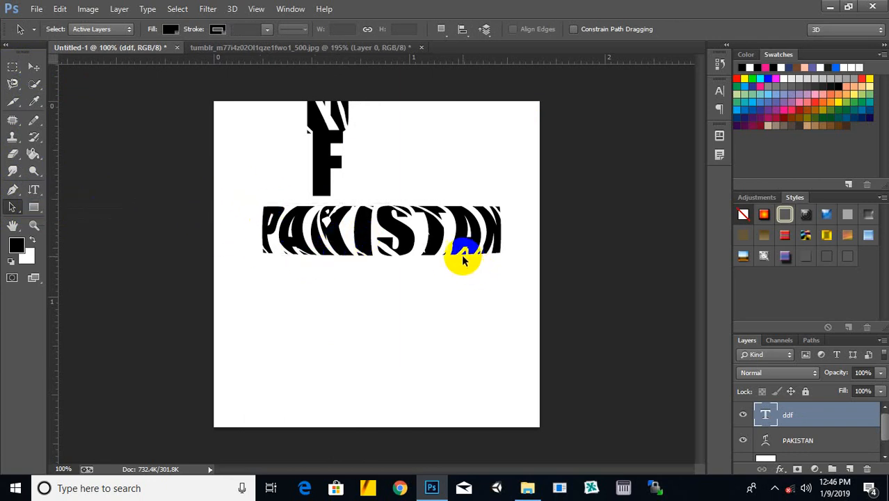
key("p")
left_click(290, 341)
left_click(332, 333)
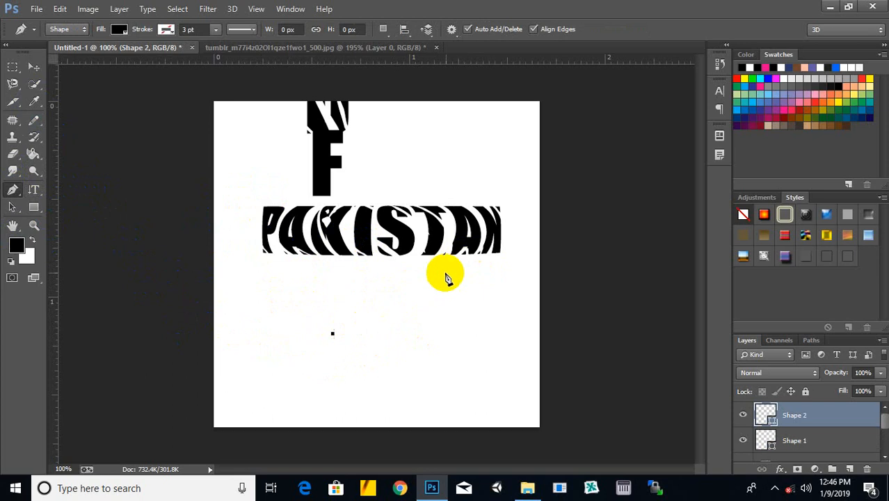
left_click_drag(447, 272, 481, 318)
left_click_drag(431, 365, 396, 383)
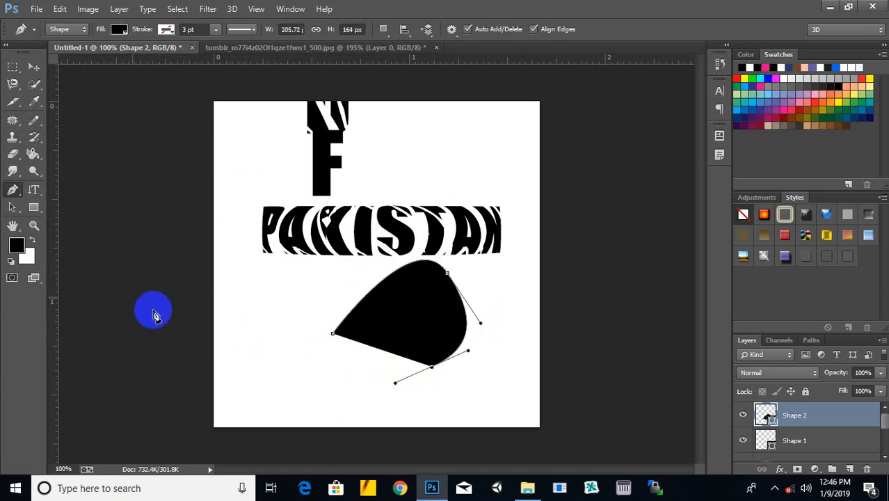
Move the curved shape slightly down and to the left with the Path Selection Tool, and activate the Direct Selection Tool.
left_click(34, 65)
left_click(153, 229)
left_click(11, 207)
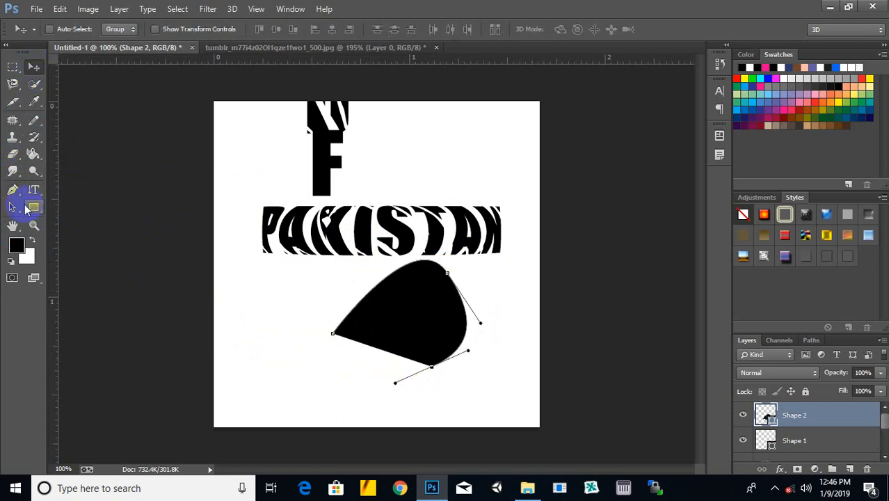
left_click(447, 276)
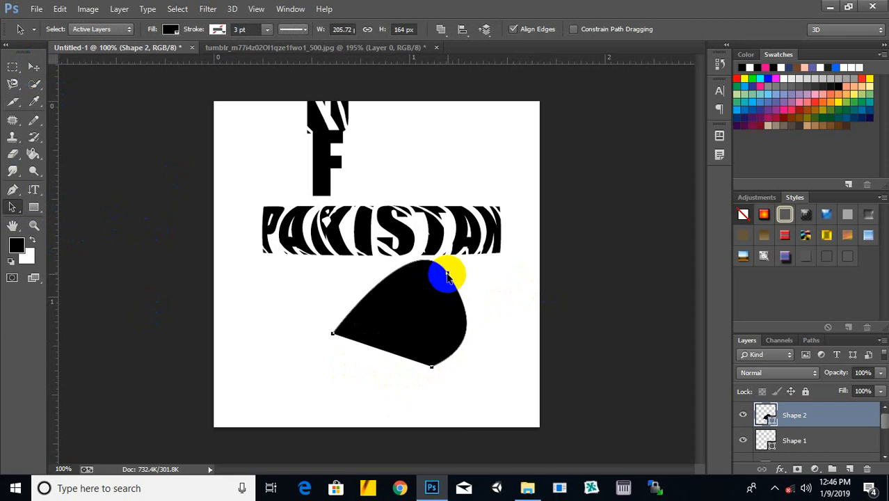
left_click_drag(448, 274, 433, 284)
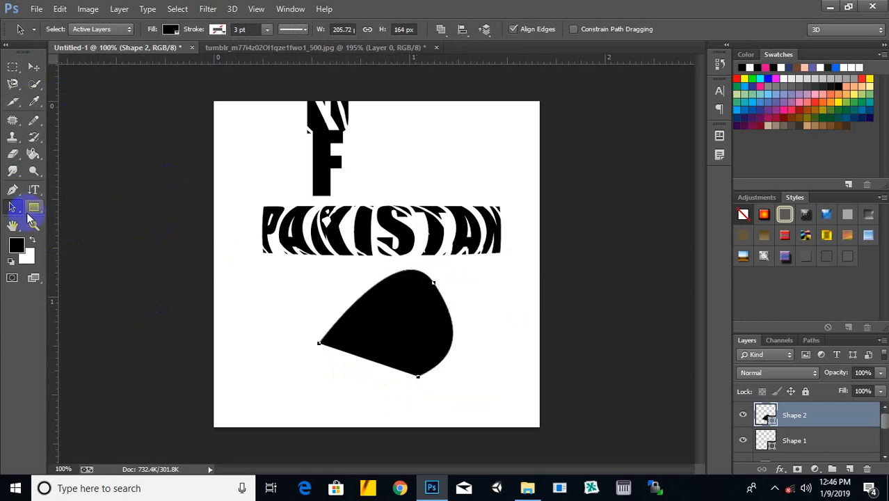
left_click(13, 209)
left_click(42, 217)
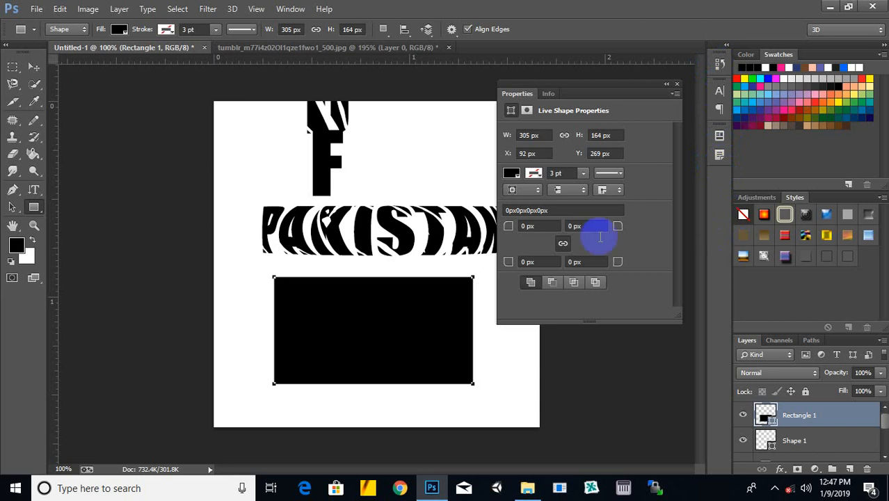
Give the black rectangle below the PAKISTAN text a pink stroke and a 25 px corner radius.
left_click(291, 9)
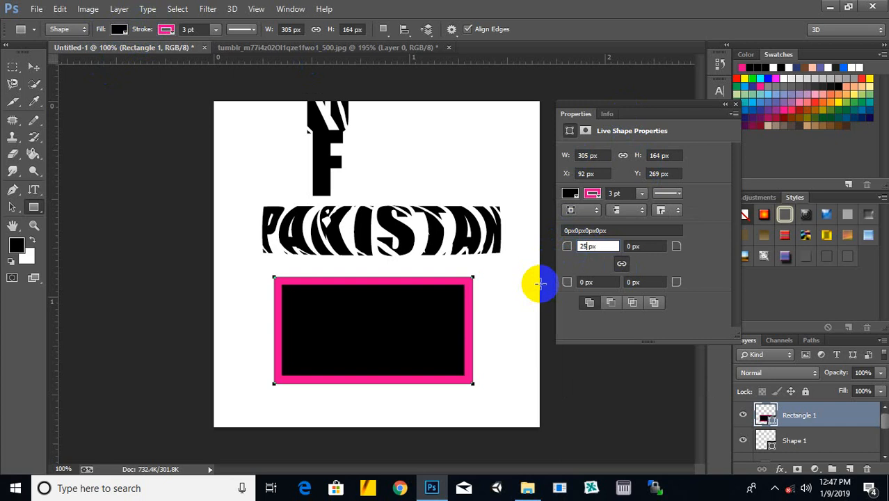
key("Return")
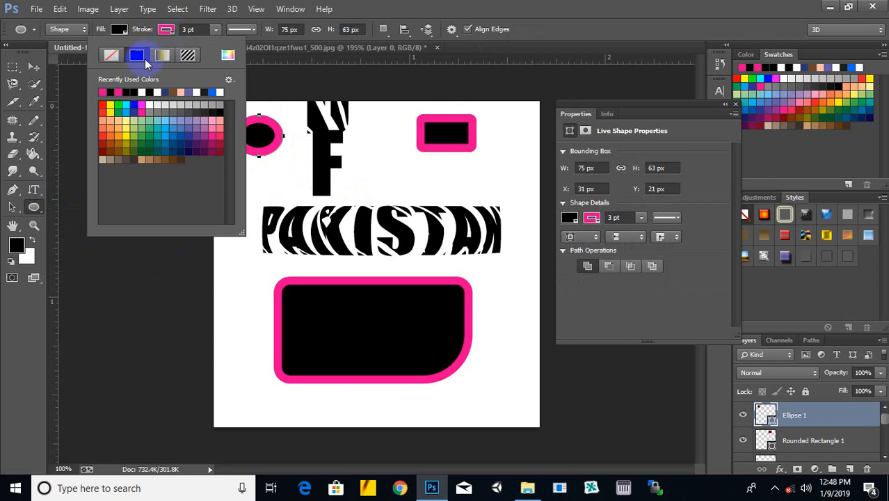
Remove the pink stroke from the black ellipse, and activate the Polygon Tool.
left_click(111, 55)
left_click(33, 67)
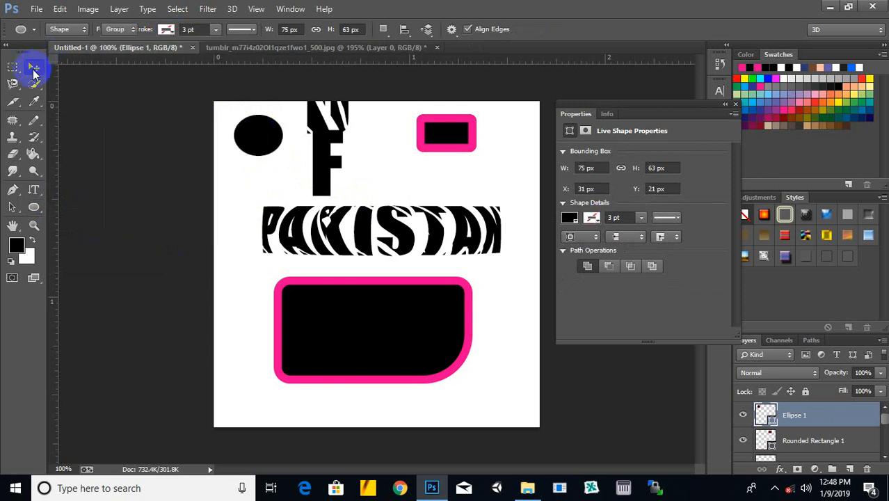
left_click(33, 206)
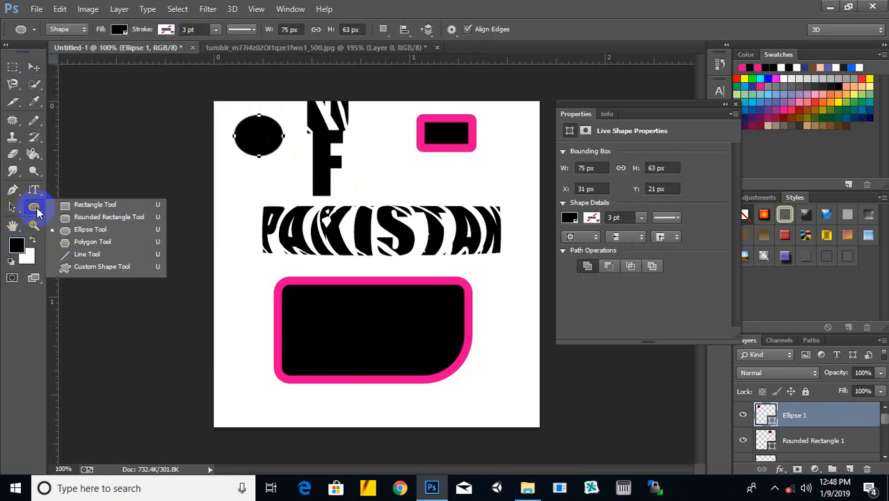
left_click(103, 241)
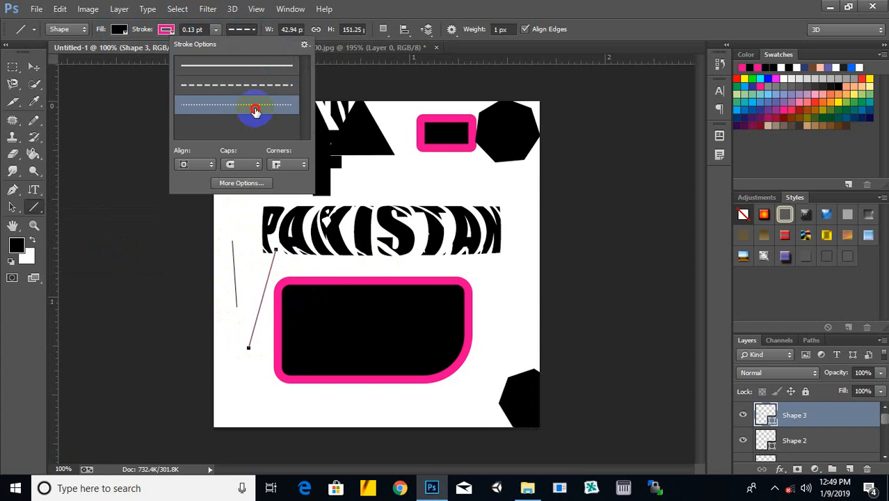
Give the line left of the rounded rectangle a dashed stroke, and draw another line about 29 by 131 px right of the rectangle.
left_click(253, 88)
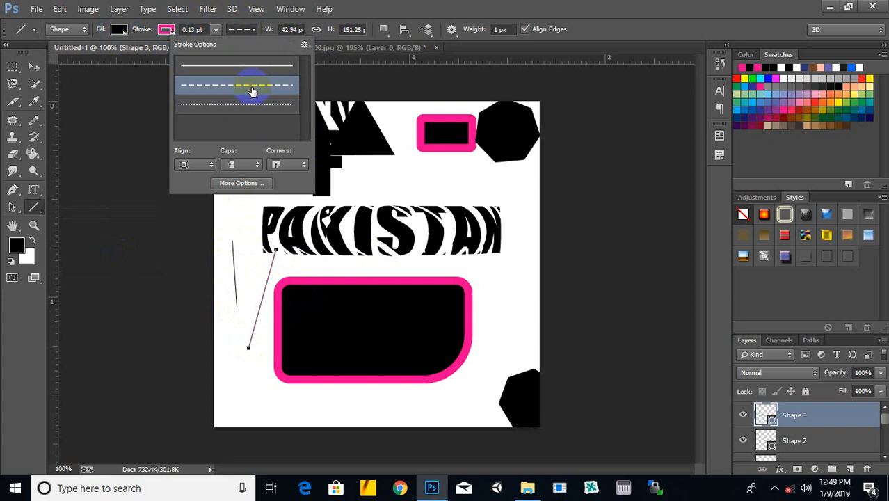
left_click(554, 352)
left_click_drag(506, 332, 520, 252)
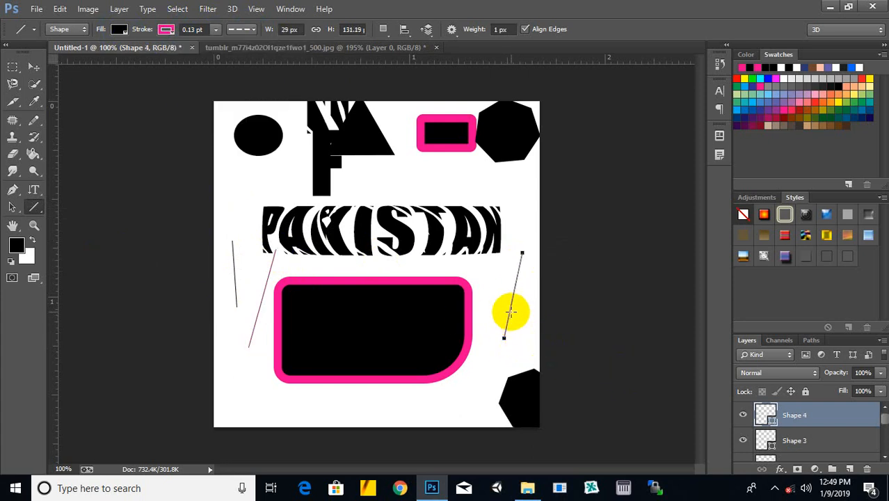
Rotate the canvas view slightly counterclockwise with the Rotate View Tool.
key("h")
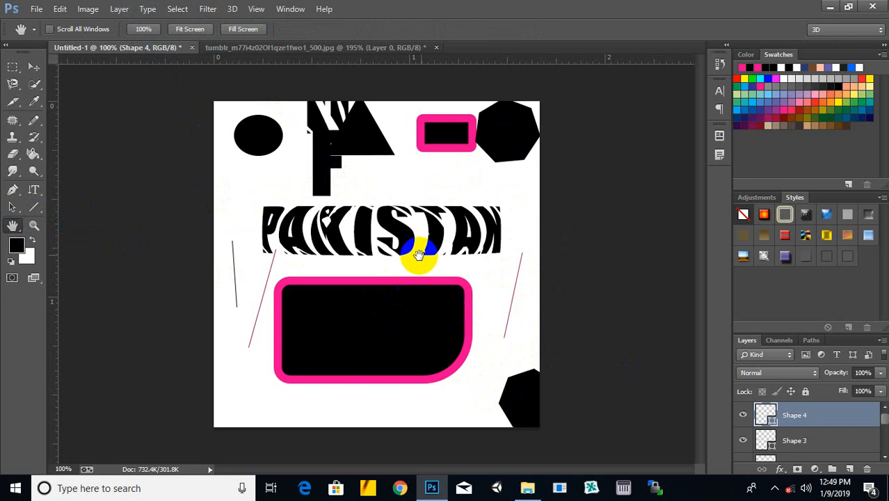
left_click(18, 226)
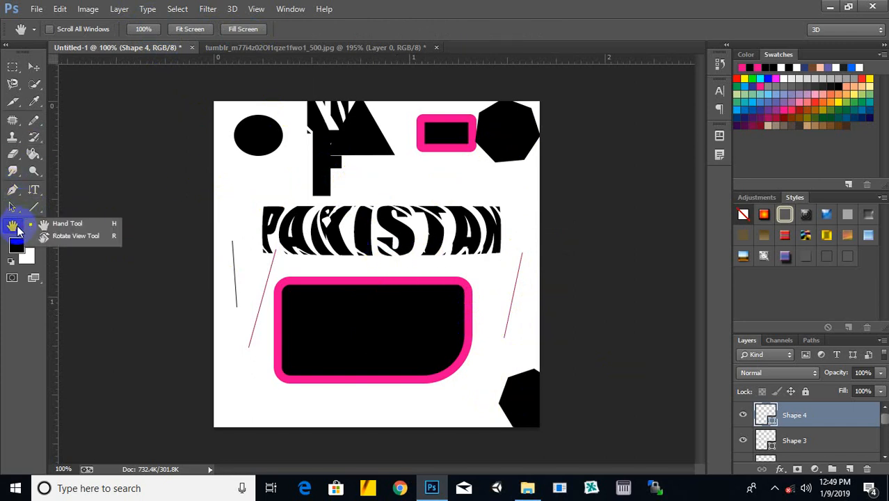
left_click(87, 236)
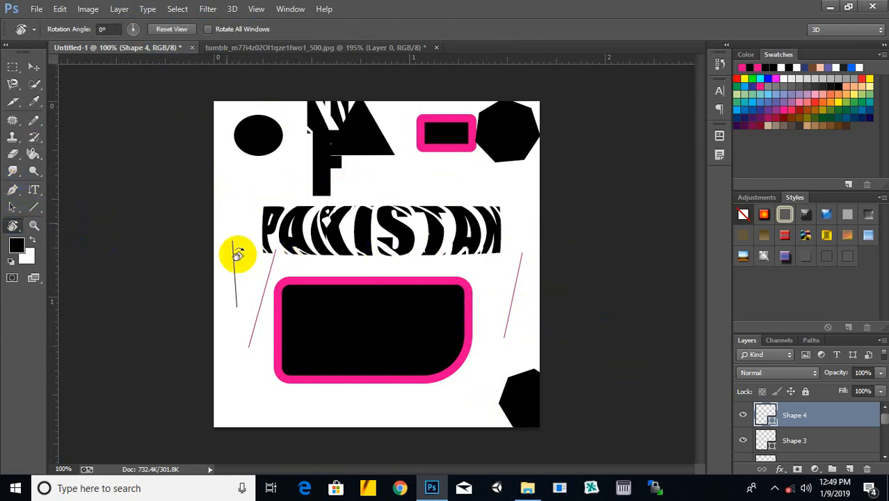
left_click_drag(401, 129, 389, 174)
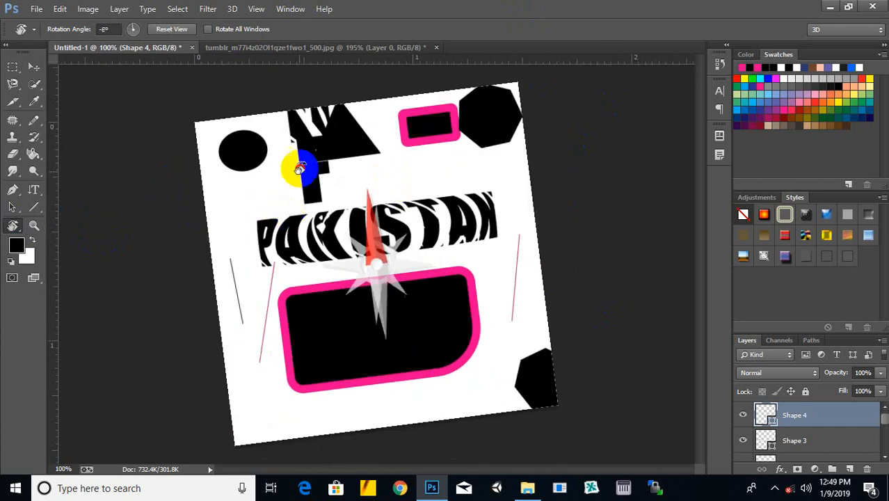
left_click_drag(299, 169, 309, 176)
Magnify the area around the PAKISTAN text with the Zoom Tool, and zoom back out.
left_click(33, 227)
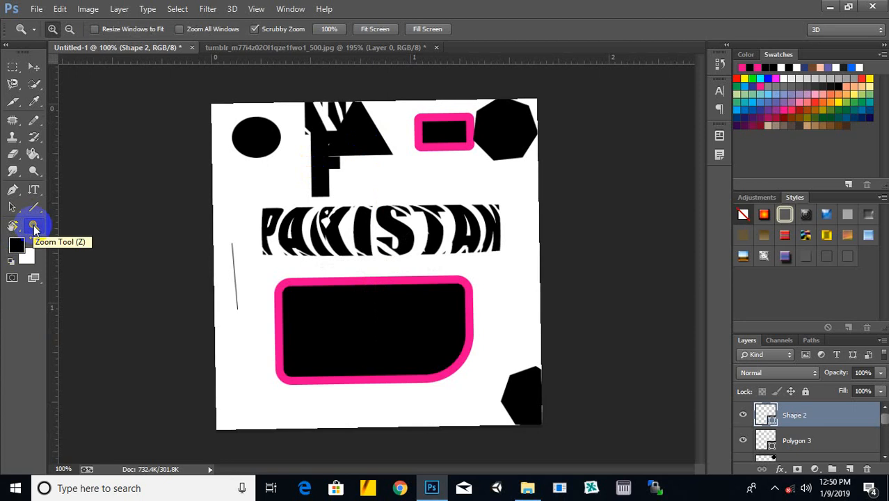
left_click(270, 269)
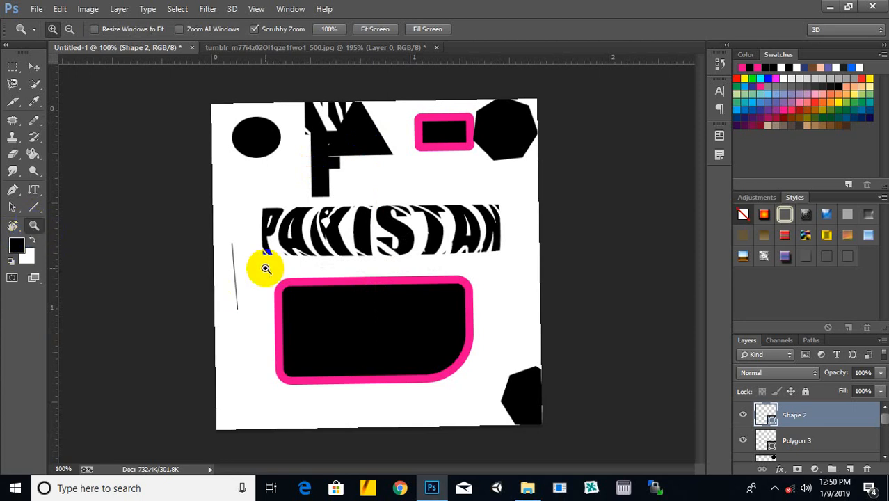
left_click(263, 264)
left_click(69, 29)
left_click(222, 201)
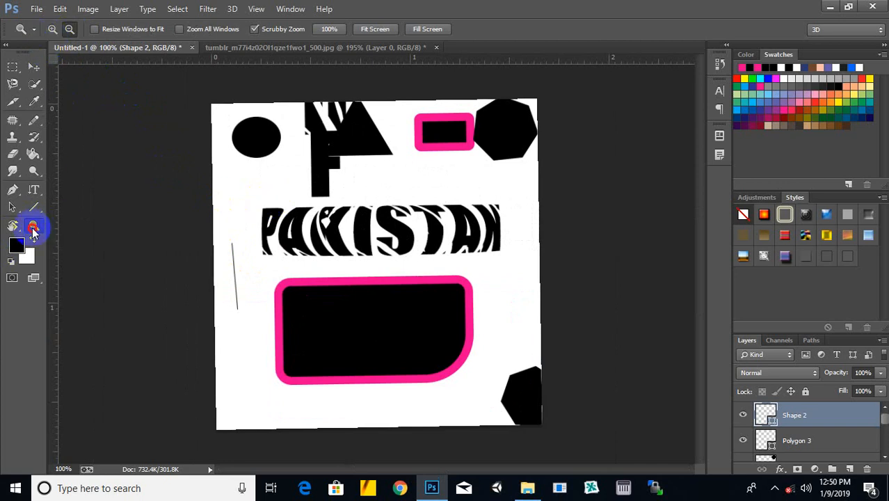
Activate the Move Tool and inspect the PAKISTAN text at several magnifications.
left_click(34, 64)
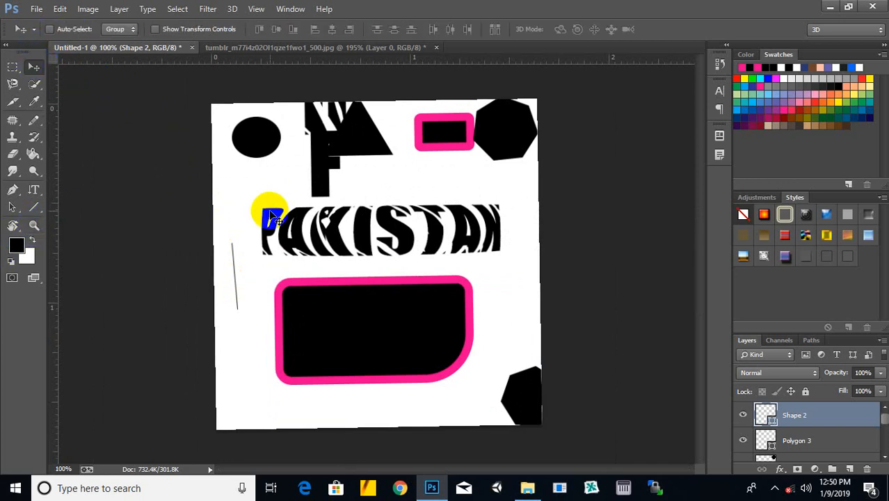
scroll(292, 240, "up", 5)
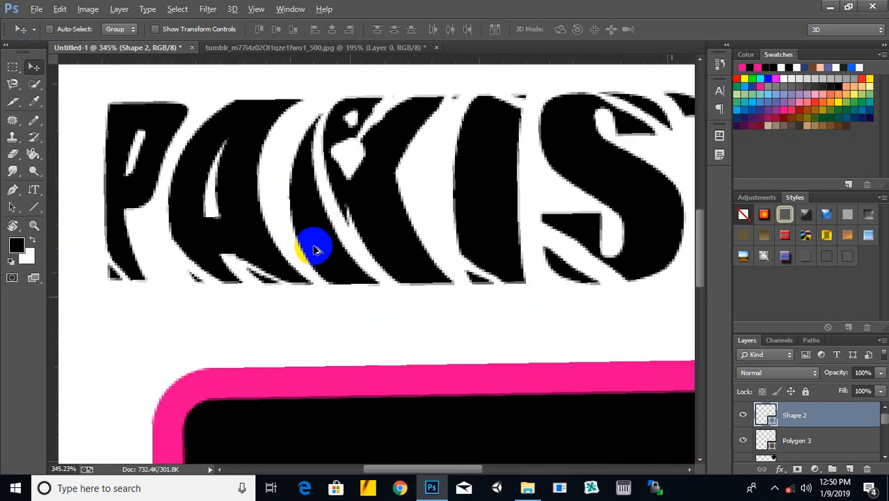
scroll(314, 248, "down", 7)
scroll(320, 245, "up", 4)
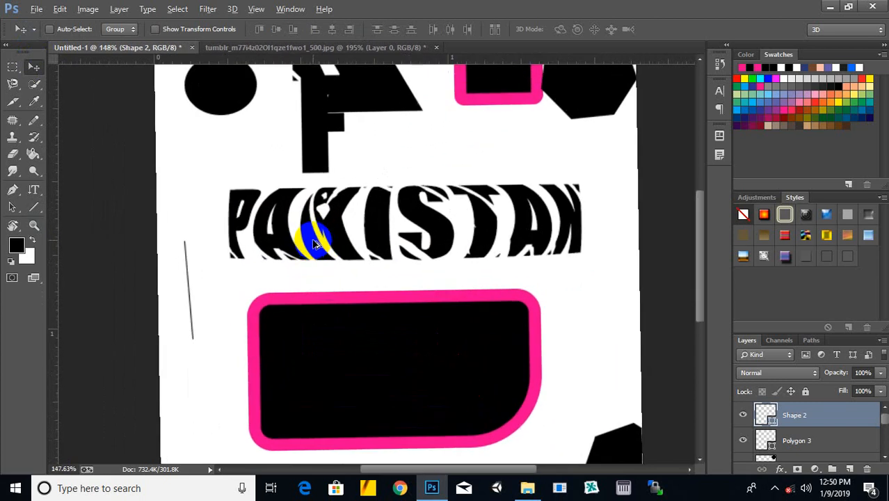
scroll(316, 245, "down", 1)
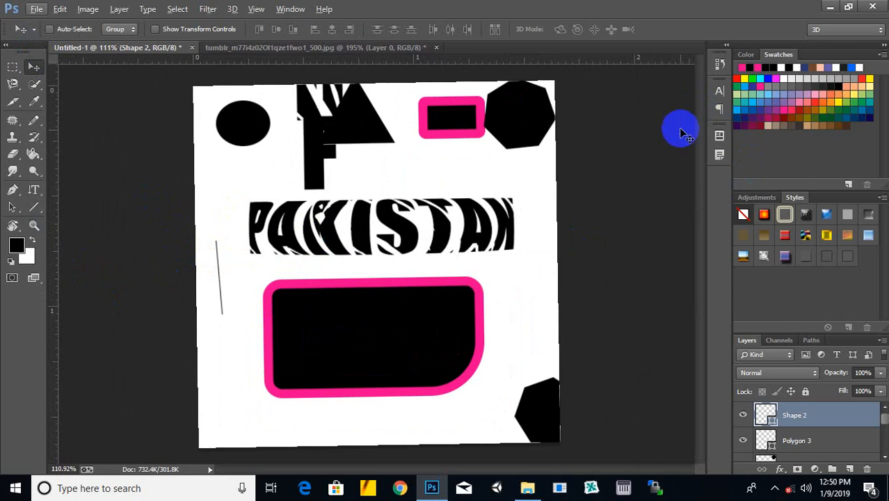
Delete the thin black line at the lower left of the PAKISTAN text.
scroll(477, 188, "down", 1)
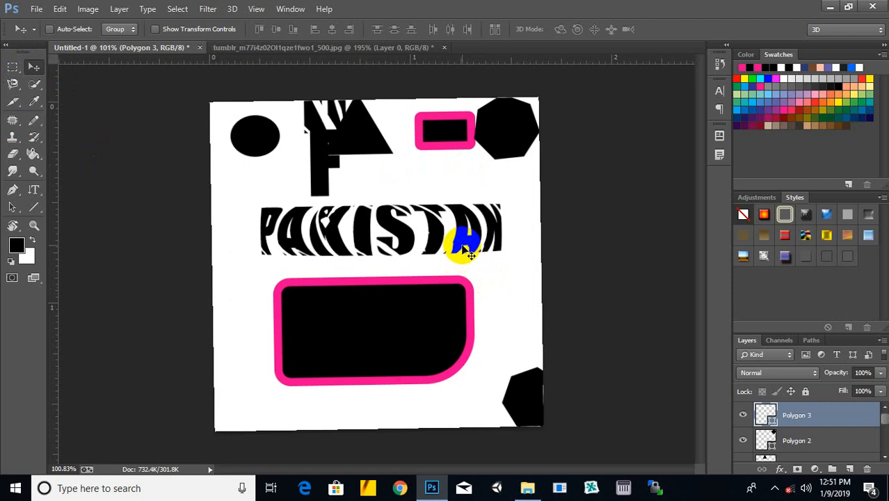
key("Delete")
left_click(775, 489)
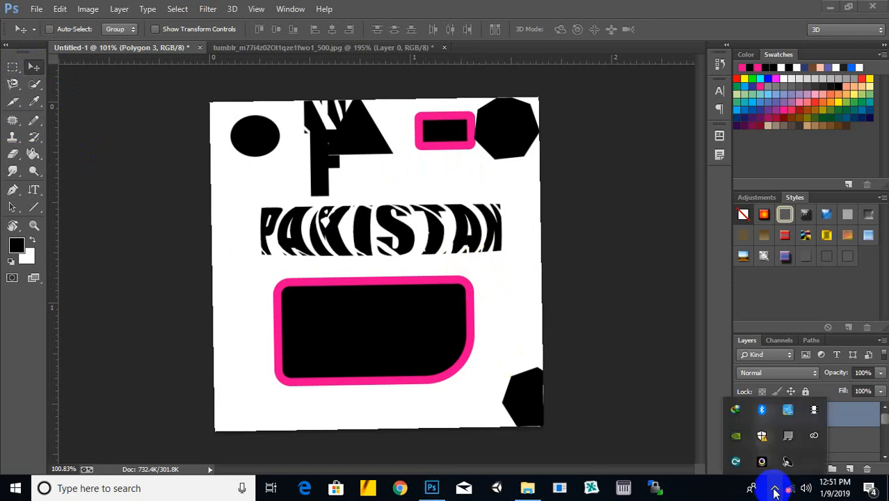